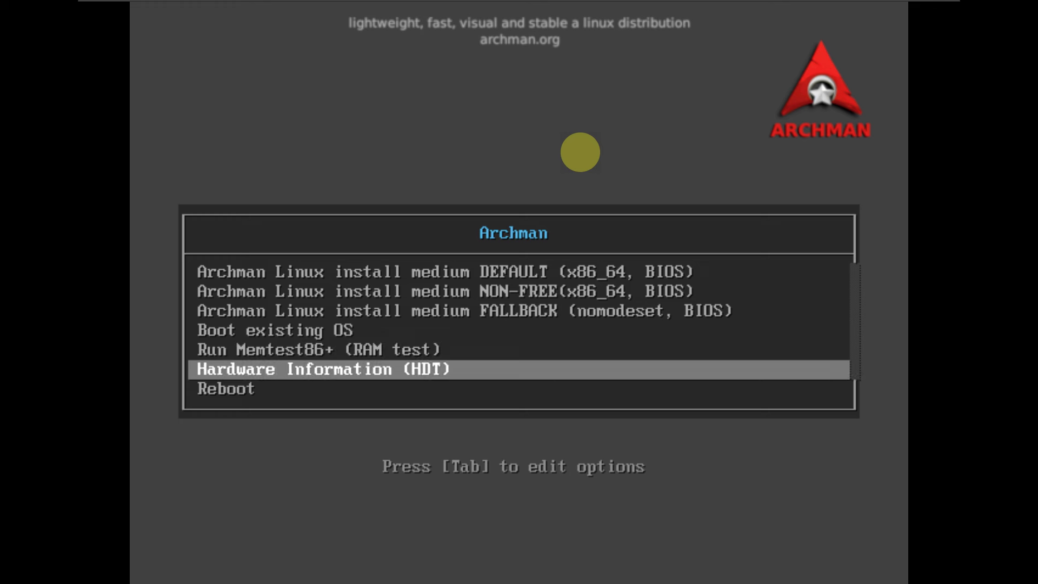
Step: Boot the 'Archman Linux install medium DEFAULT (x86_64, BIOS)' entry from the boot menu
key("Up")
key("Up")
key("Up")
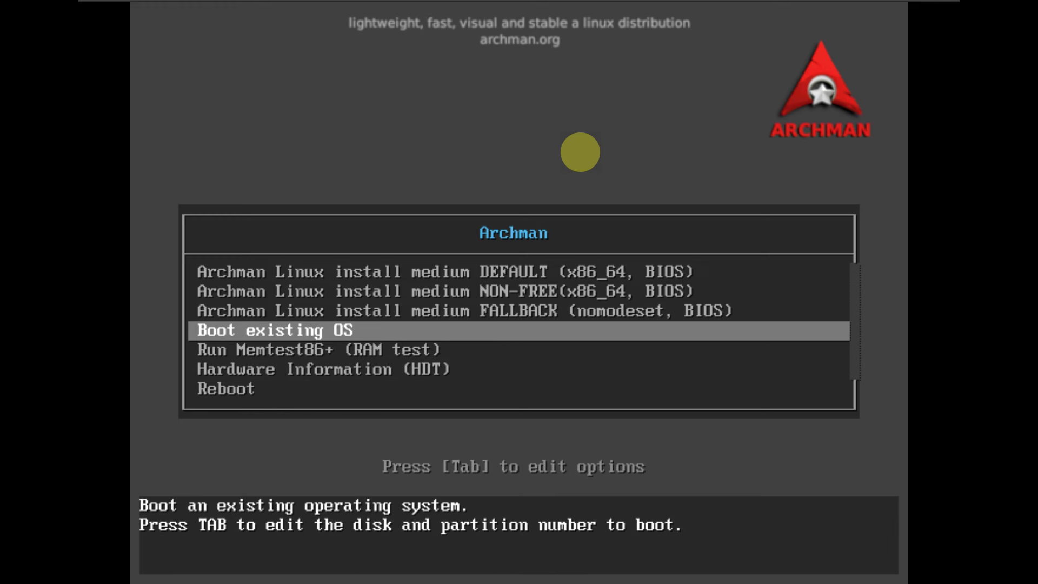
key("Up")
key("Up")
key("Up")
key("Return")
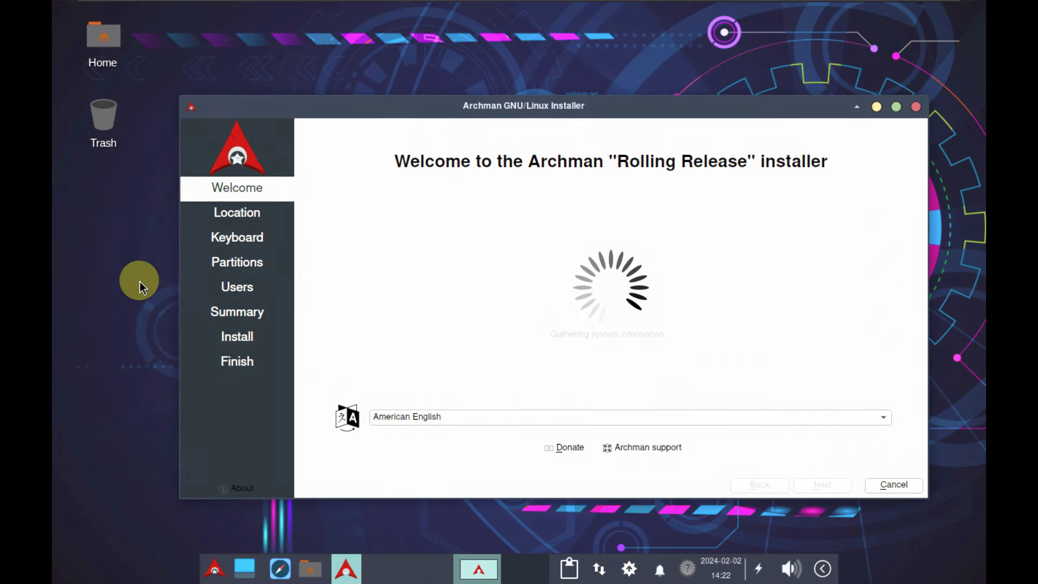
Step: In Xfce Display settings, apply a 1920x1080 resolution and keep the new configuration
right_click(93, 218)
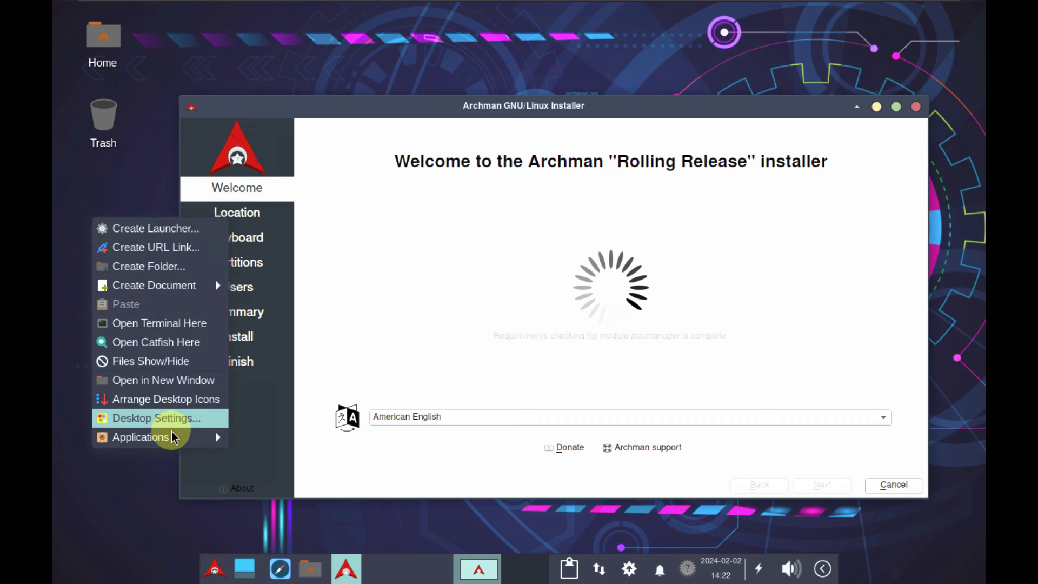
mouse_move(196, 437)
mouse_move(300, 527)
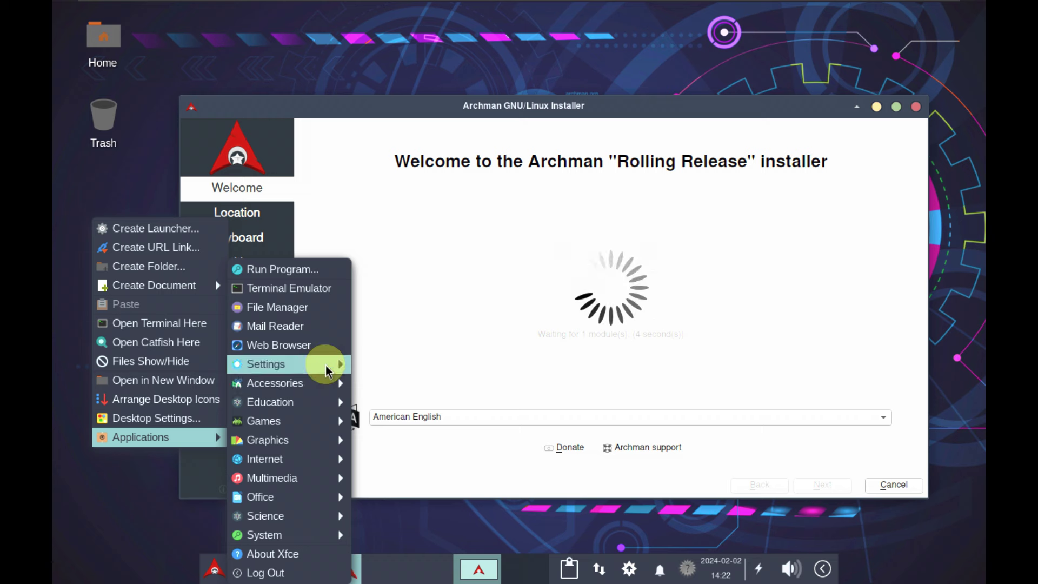
mouse_move(324, 364)
left_click(427, 247)
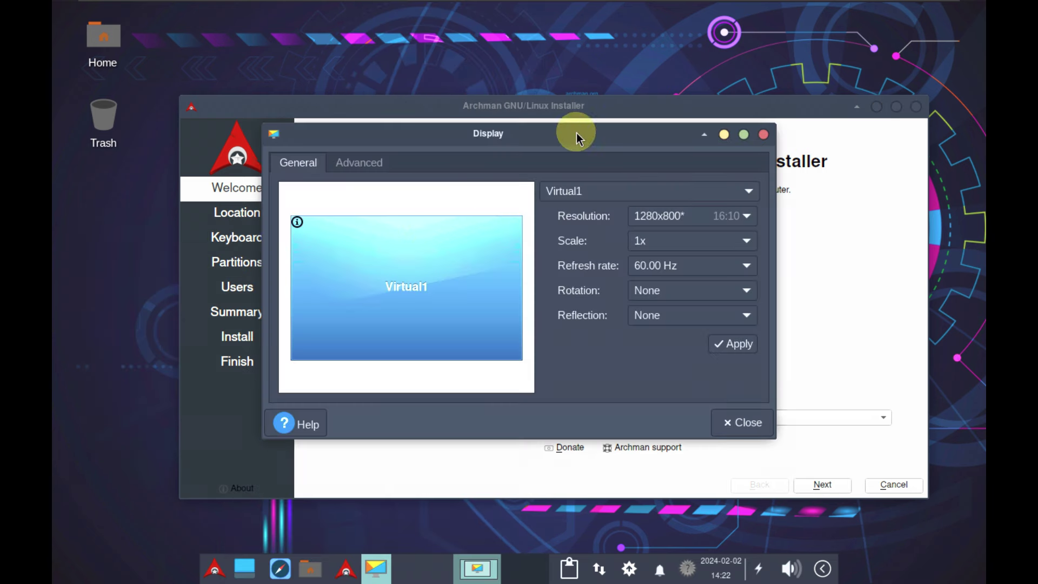
left_click(679, 215)
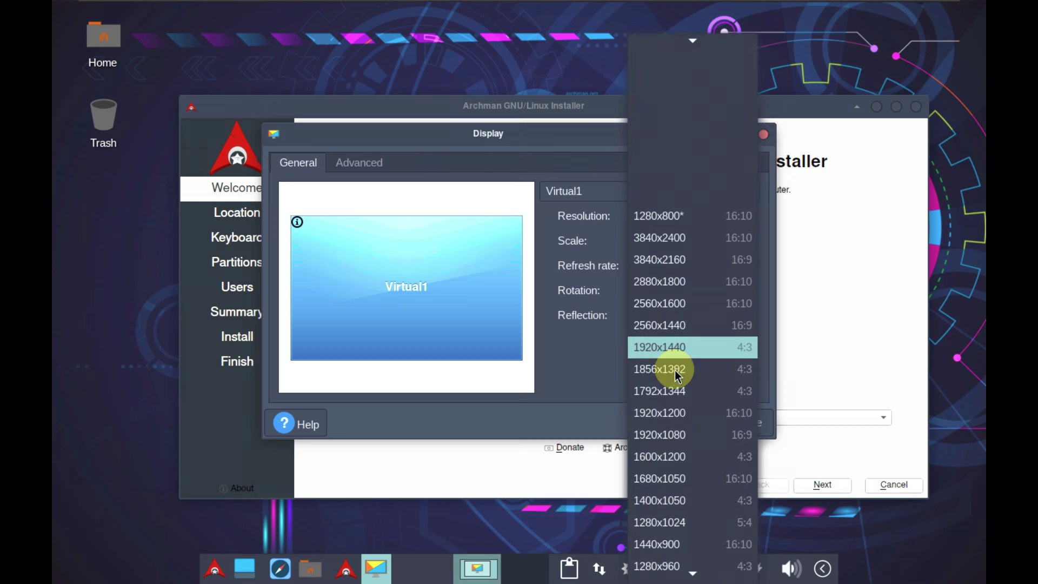
left_click(676, 432)
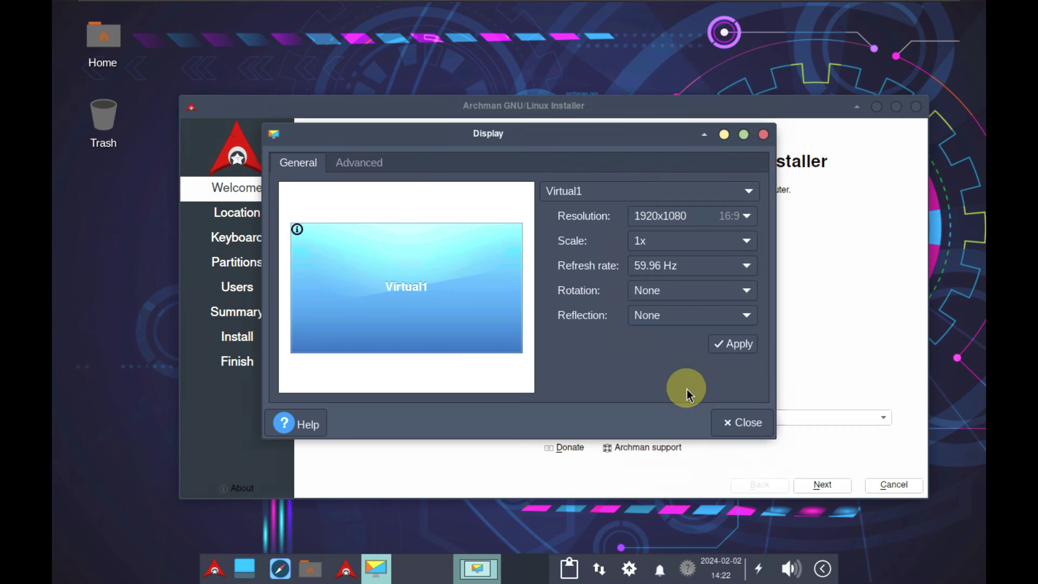
left_click(729, 346)
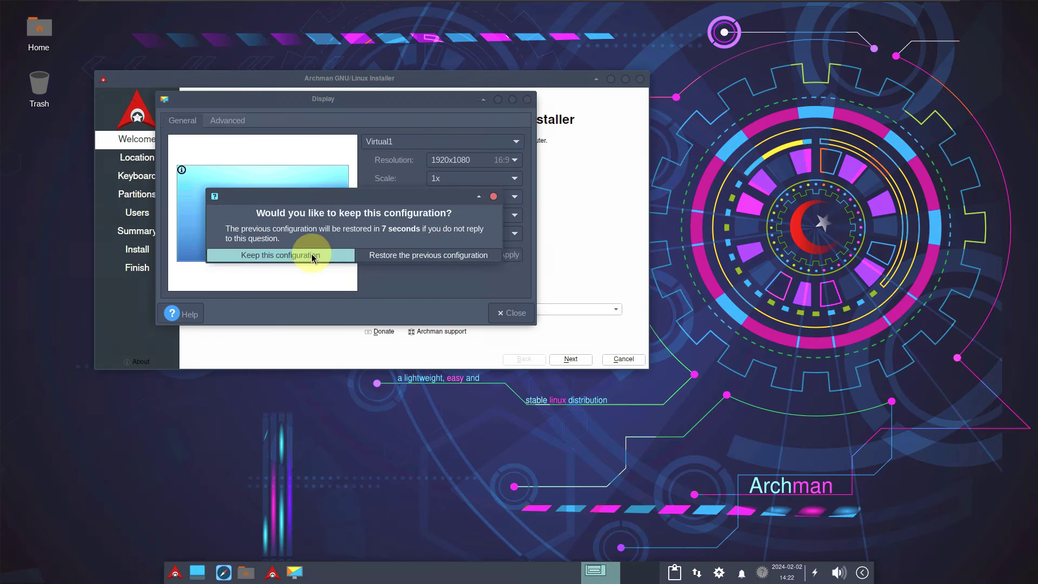
left_click(312, 254)
Step: Close Display settings and quit the Archman installer, confirming the cancellation
mouse_move(886, 5)
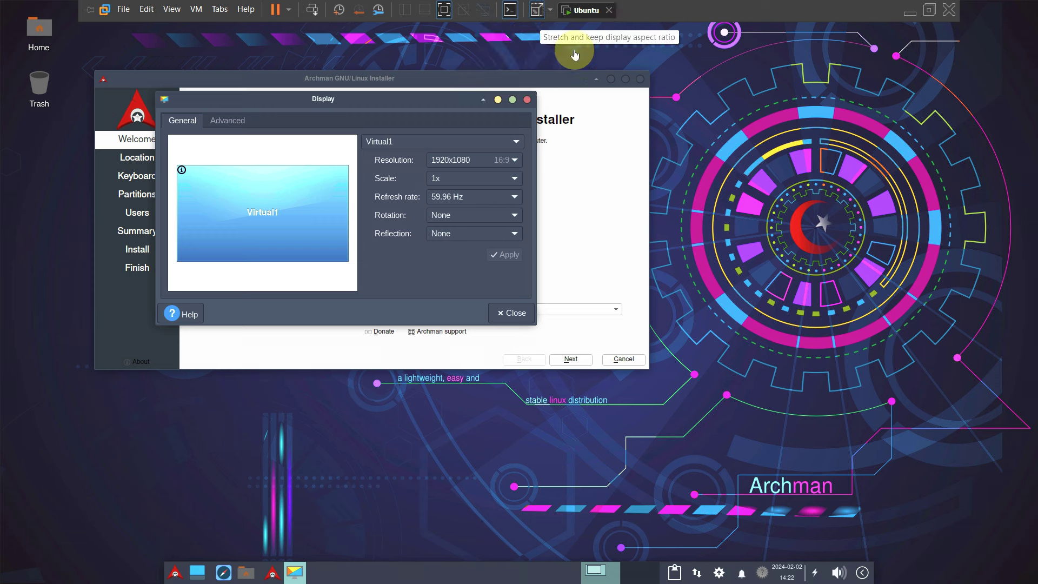
left_click(700, 230)
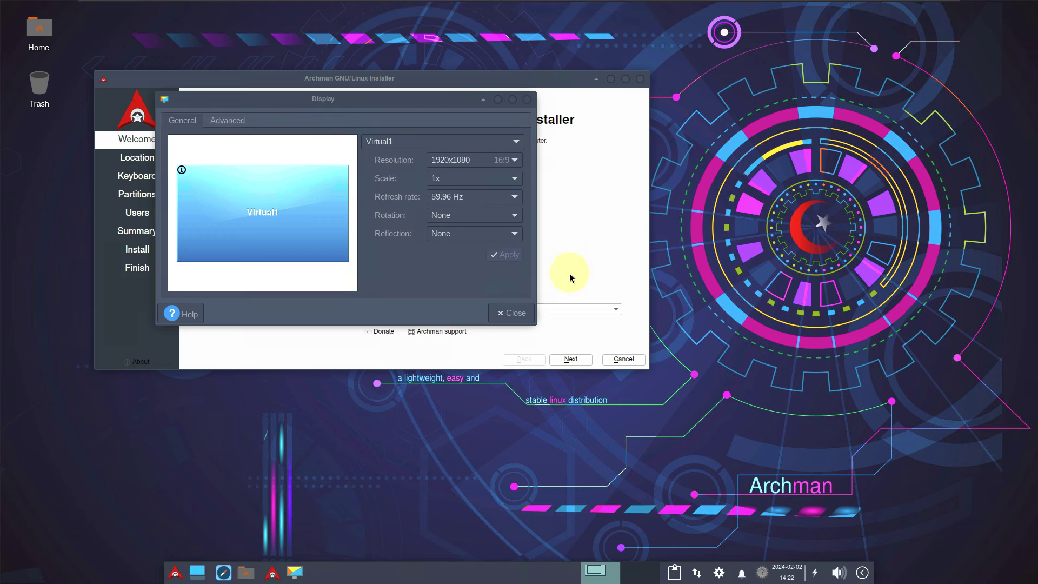
left_click(518, 312)
left_click(613, 359)
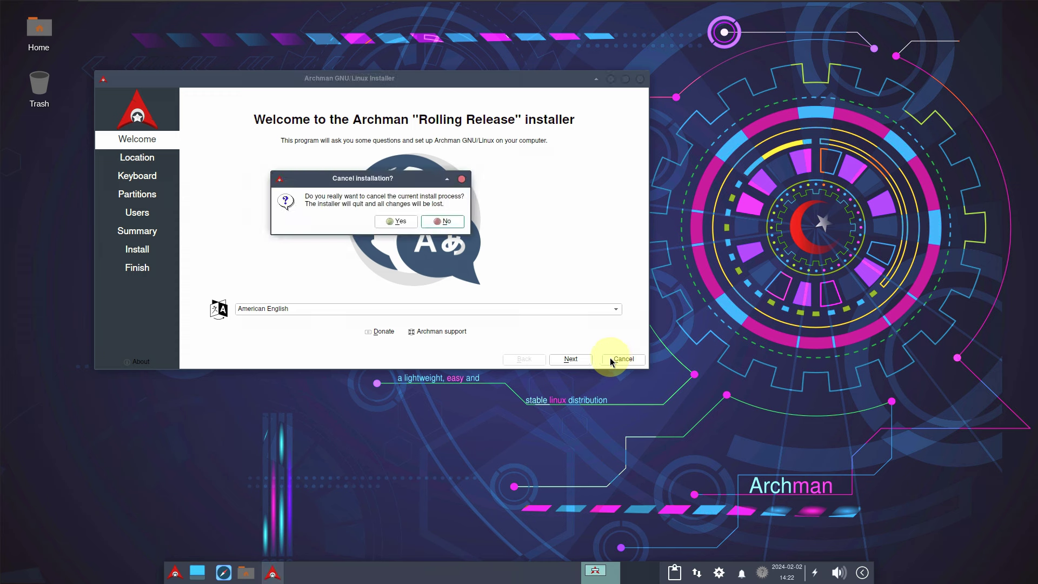
left_click(397, 226)
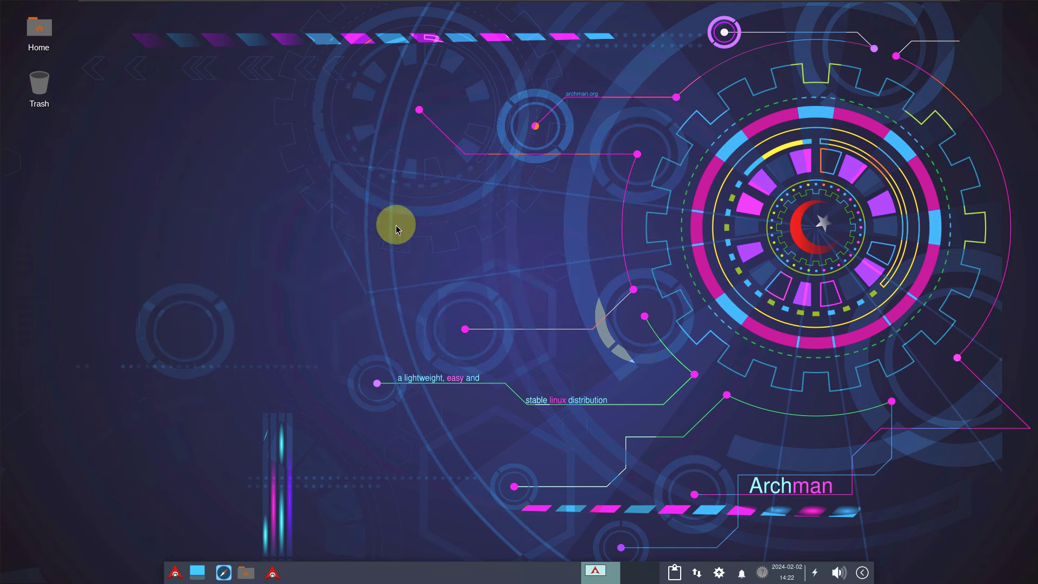
Step: View the About Xfce system information from the desktop menu, then close it
right_click(360, 219)
mouse_move(414, 388)
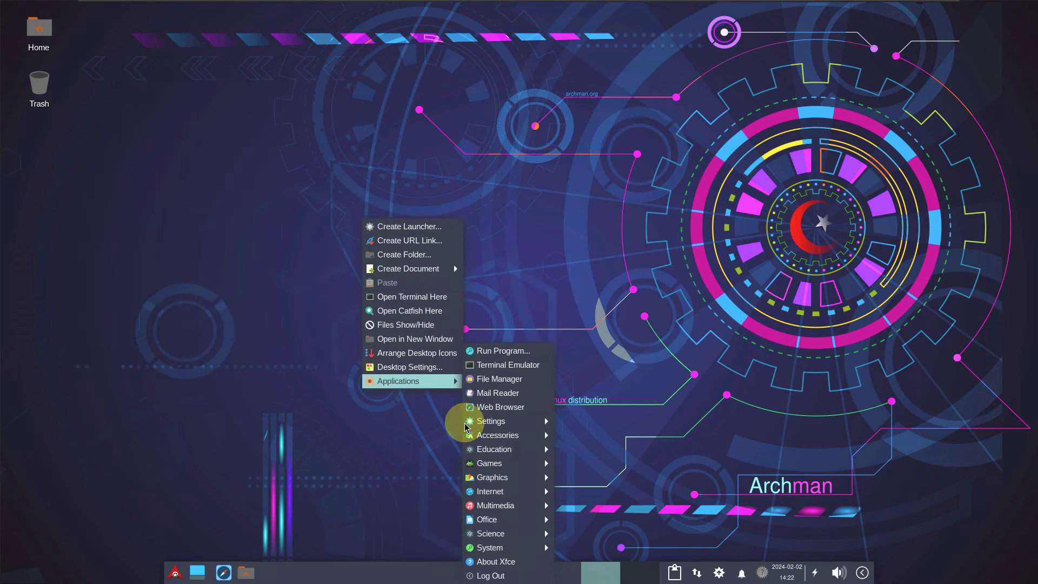
left_click(327, 313)
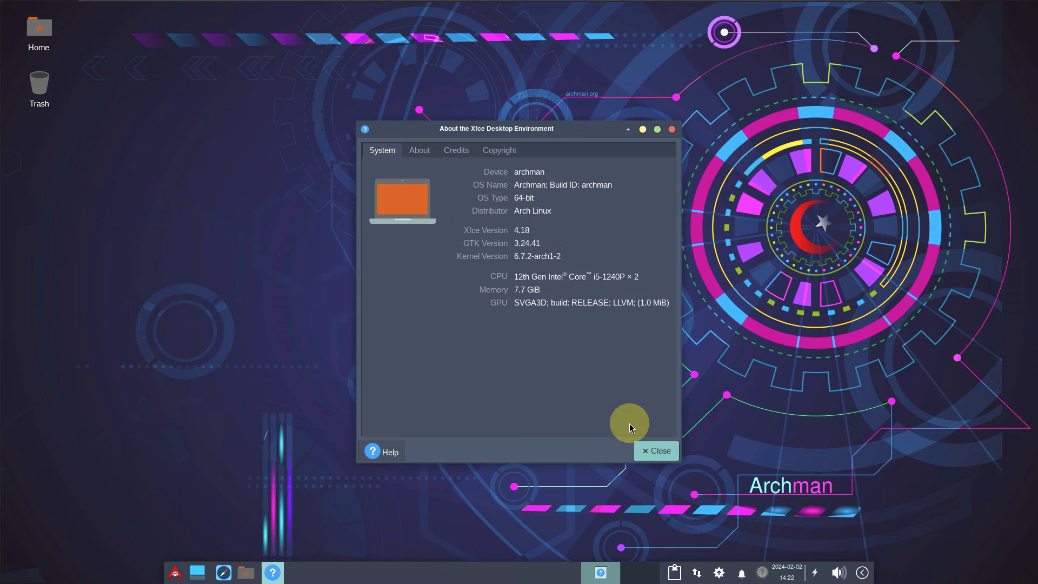
left_click(649, 450)
Step: Launch Task Manager from the desktop menu's Applications > System submenu
right_click(285, 181)
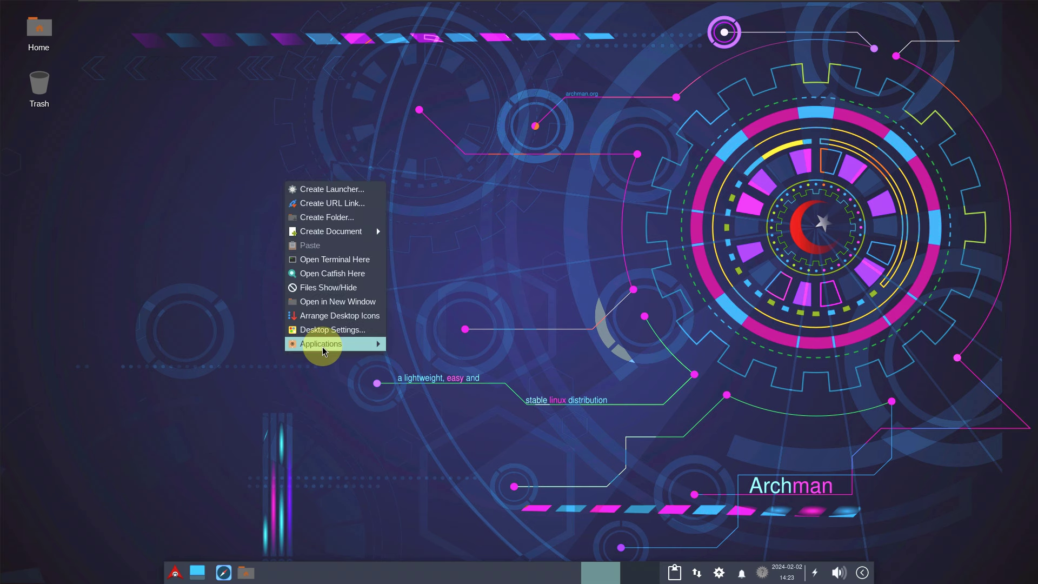
mouse_move(346, 343)
mouse_move(463, 541)
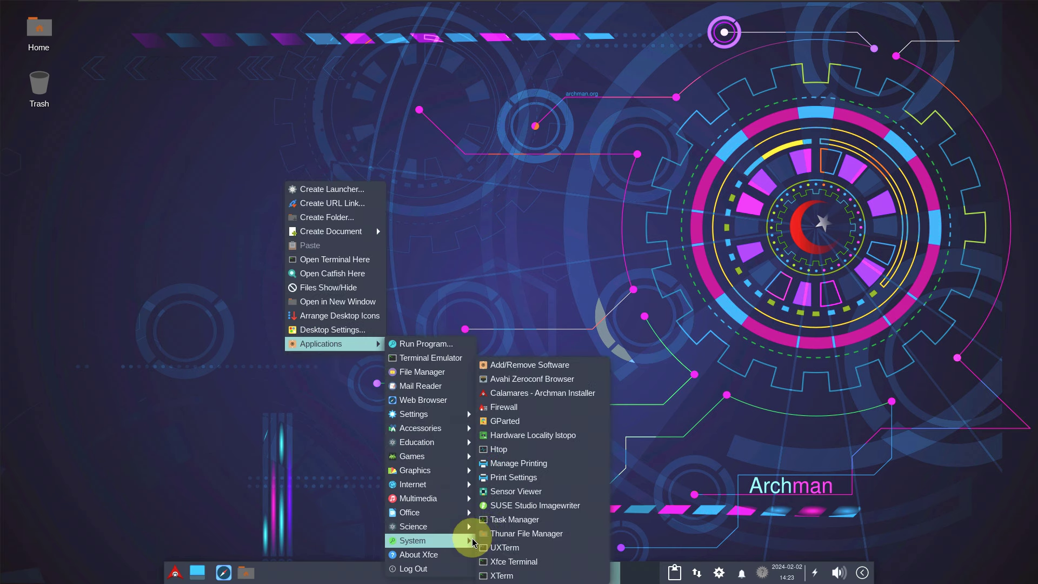
left_click(513, 519)
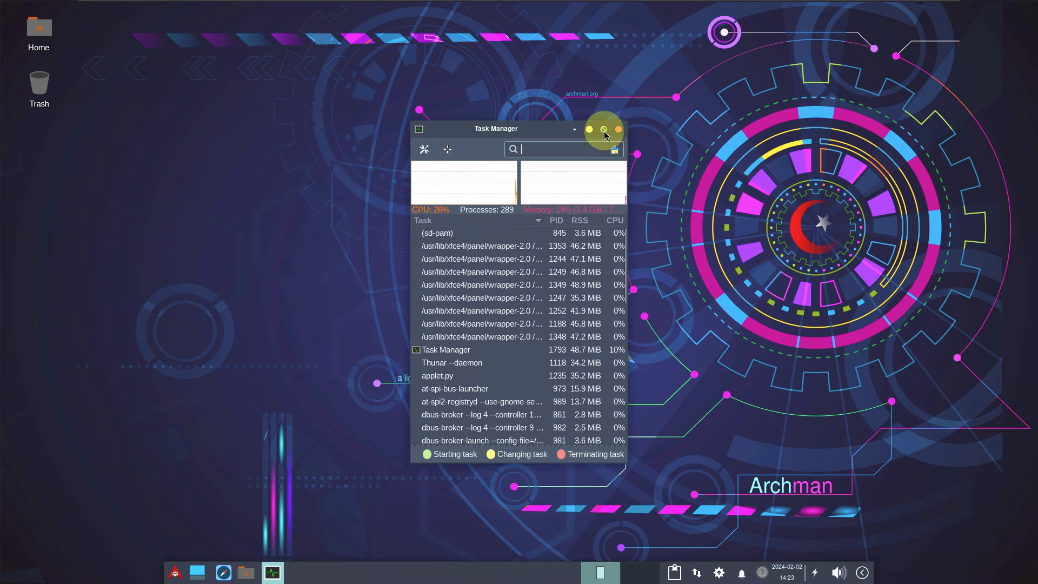
Step: Maximize Task Manager and scroll through the full process list
left_click(603, 129)
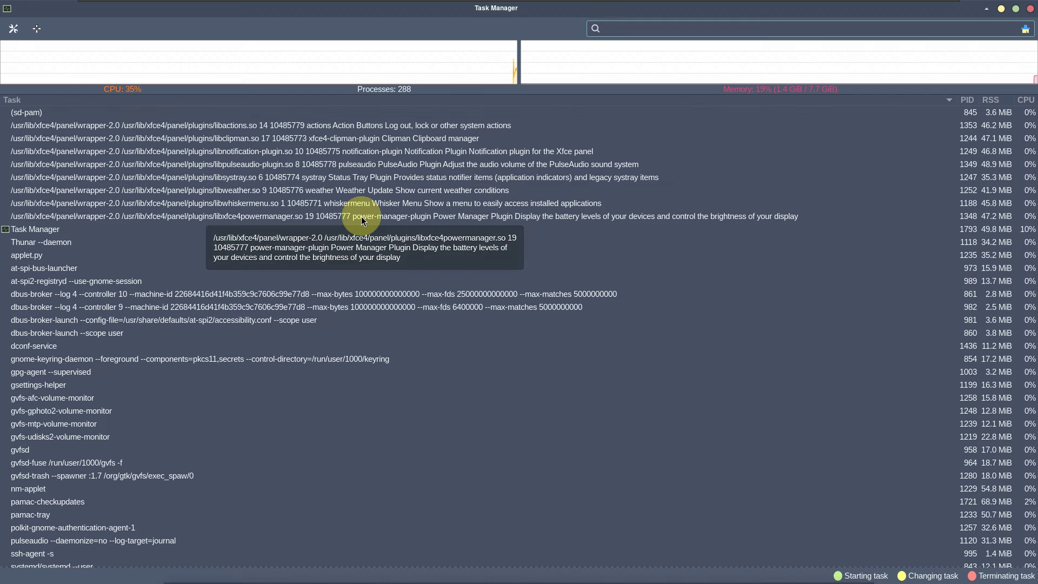
scroll(362, 217, "down", 5)
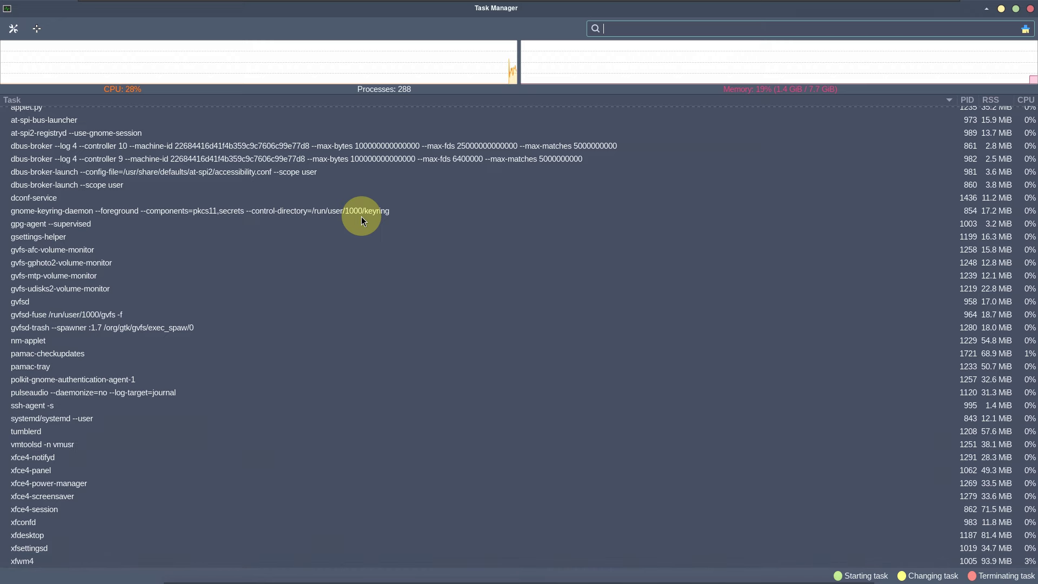
scroll(361, 217, "up", 5)
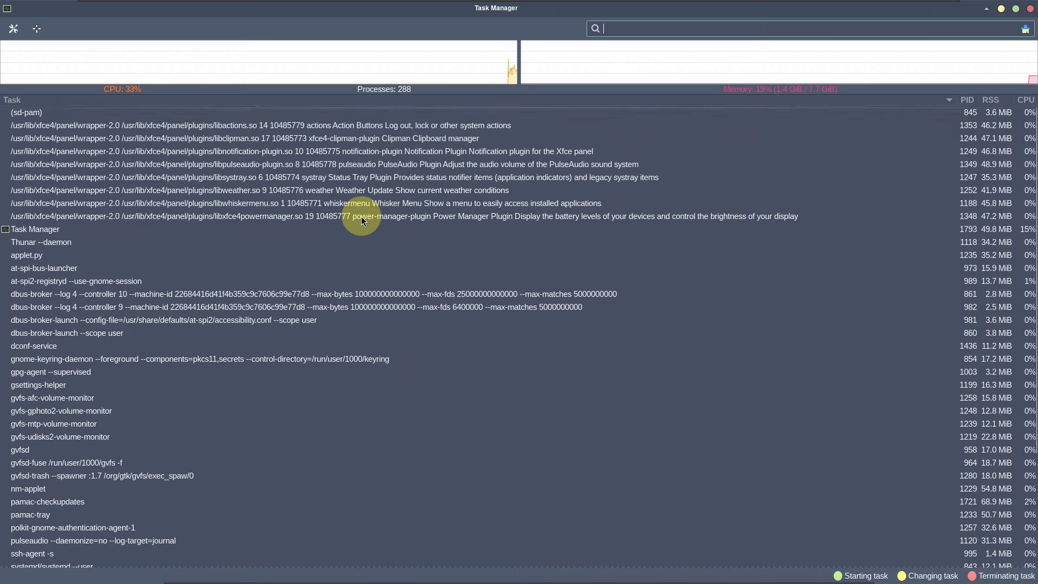
scroll(361, 216, "down", 2)
scroll(361, 216, "down", 4)
scroll(361, 216, "up", 6)
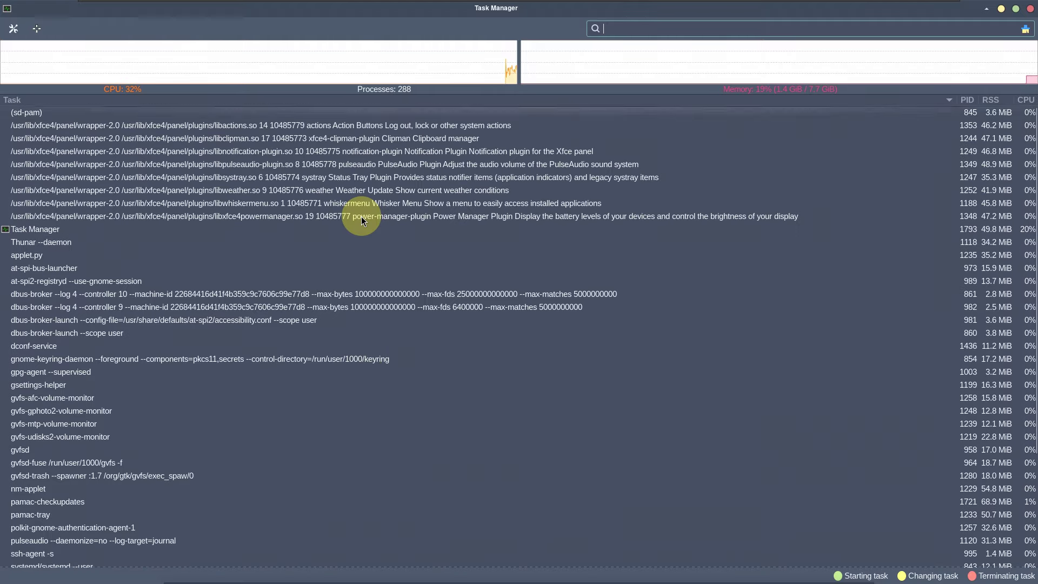
Step: View Task Manager's preferences and its About 1.5.6 dialog, then close both
left_click(14, 28)
left_click(527, 415)
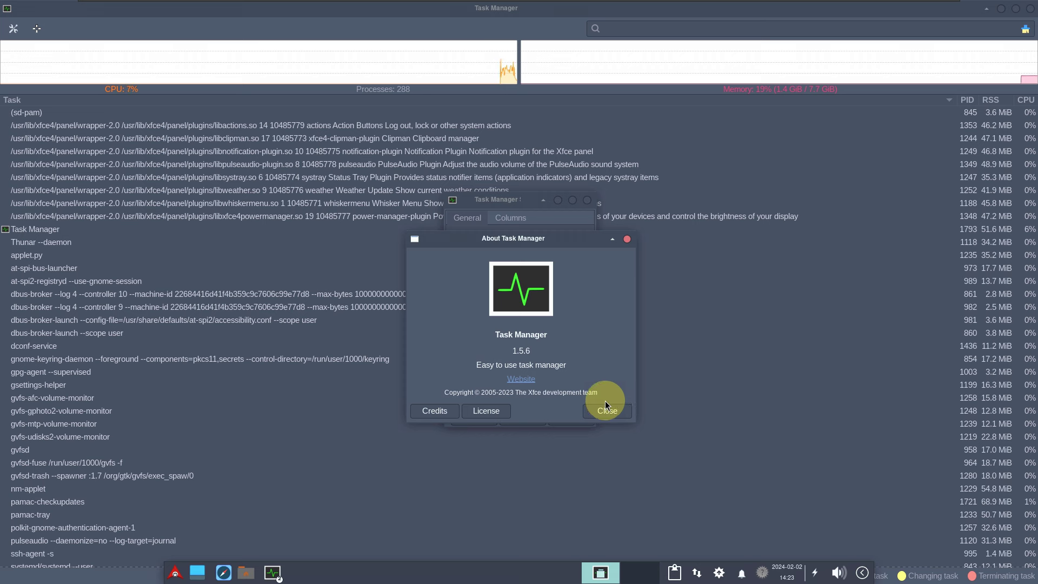
left_click(605, 406)
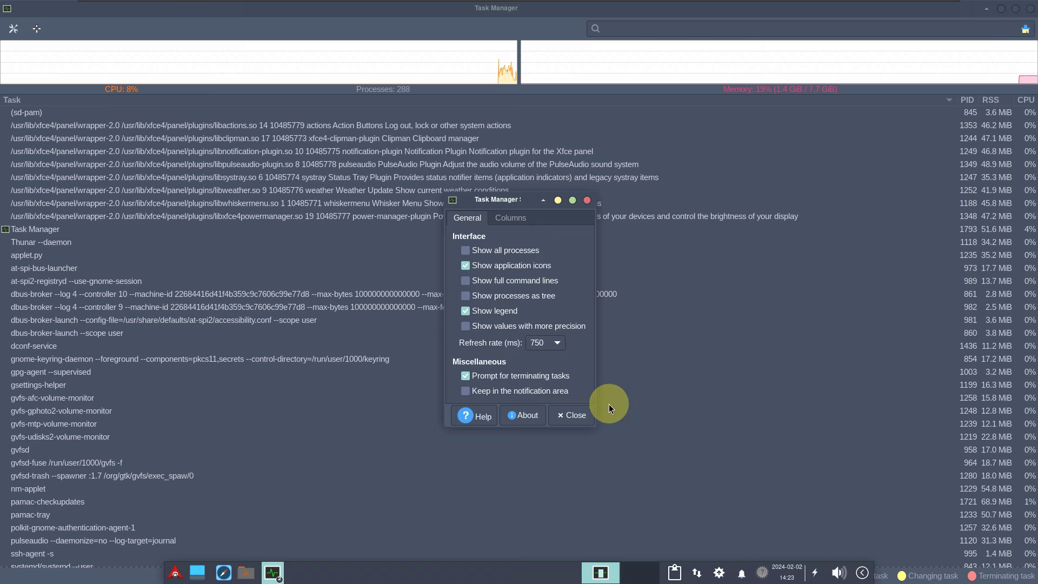
left_click(574, 414)
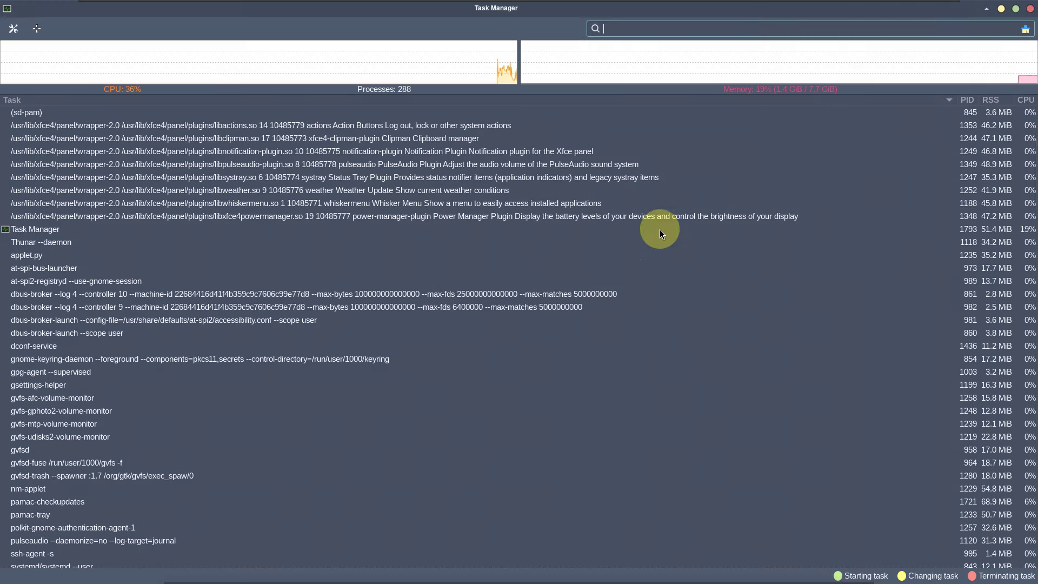
Step: Un-maximize Task Manager and move its window to the desktop's top-right corner
left_click(1016, 10)
left_click_drag(514, 133, 926, 12)
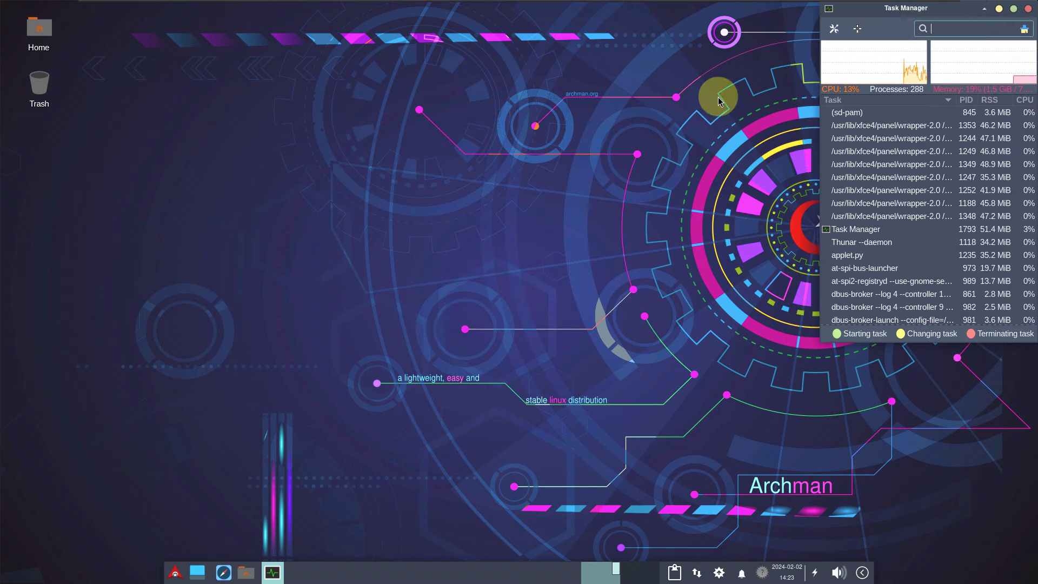
left_click(202, 294)
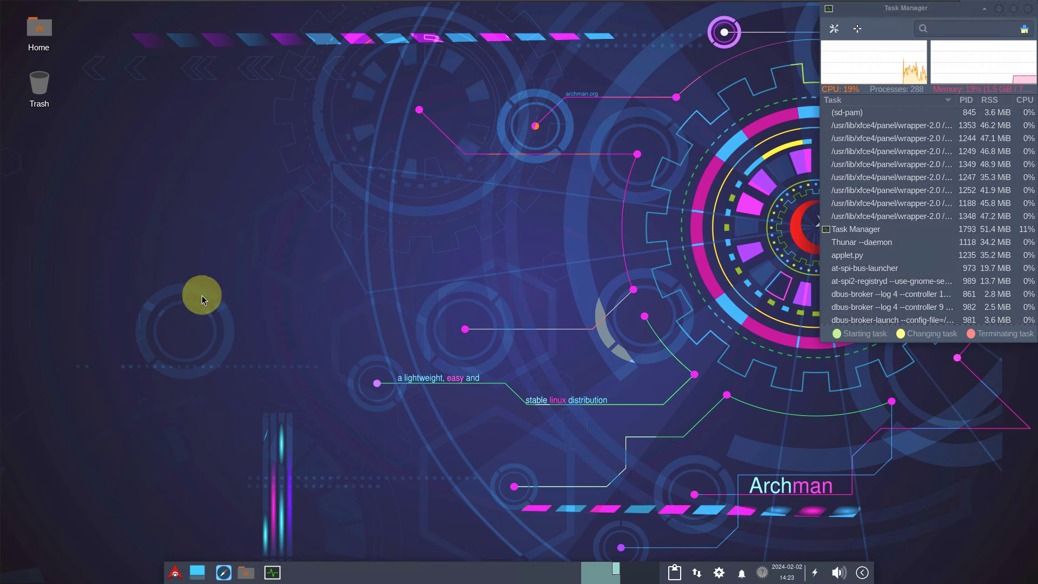
Step: Launch Firefox from the desktop menu, dismiss the address bar tip, and widen its window
right_click(93, 180)
mouse_move(151, 342)
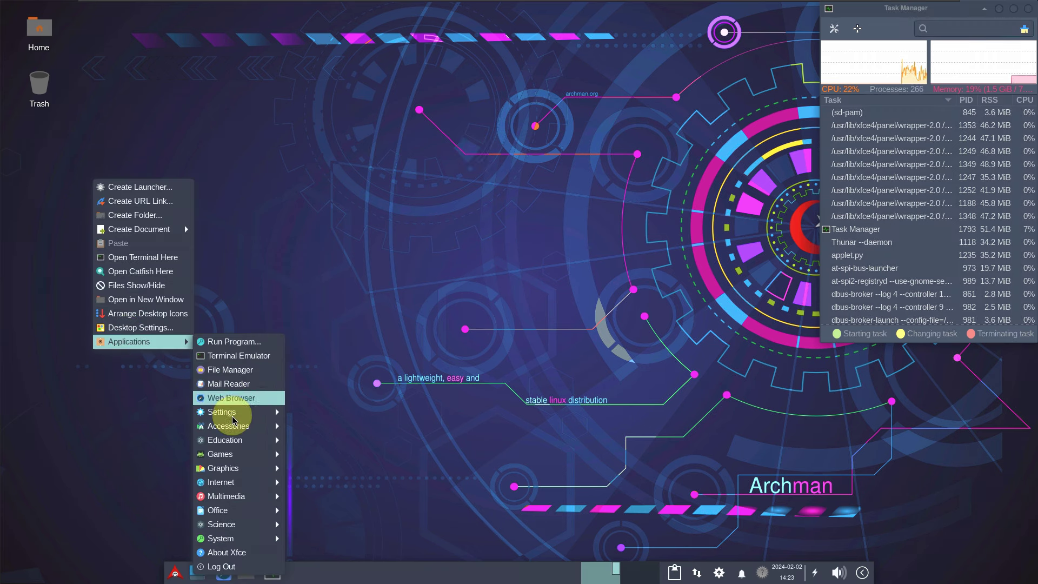
mouse_move(232, 481)
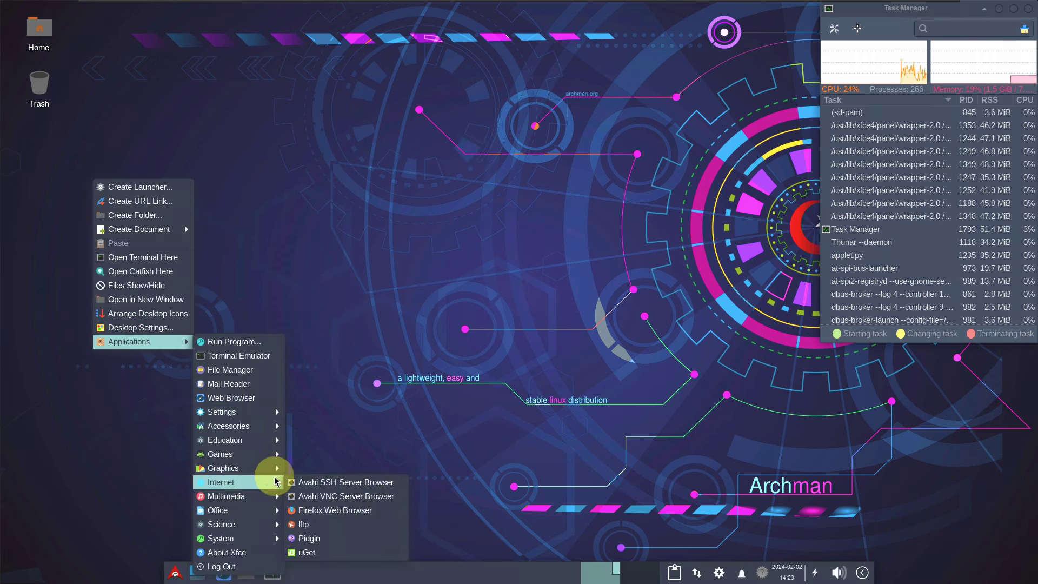
left_click(311, 509)
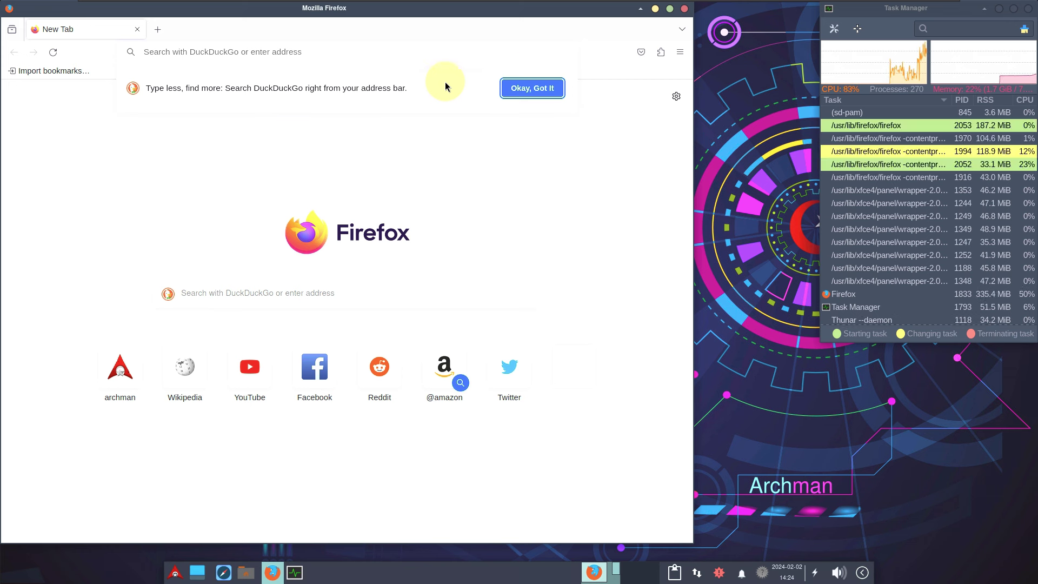
left_click(547, 88)
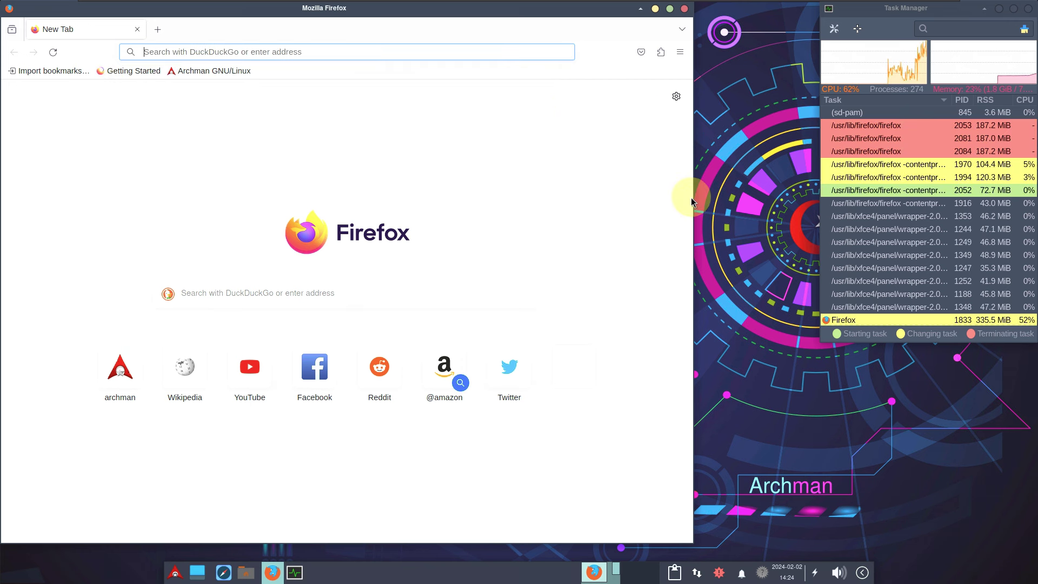
left_click_drag(693, 197, 816, 204)
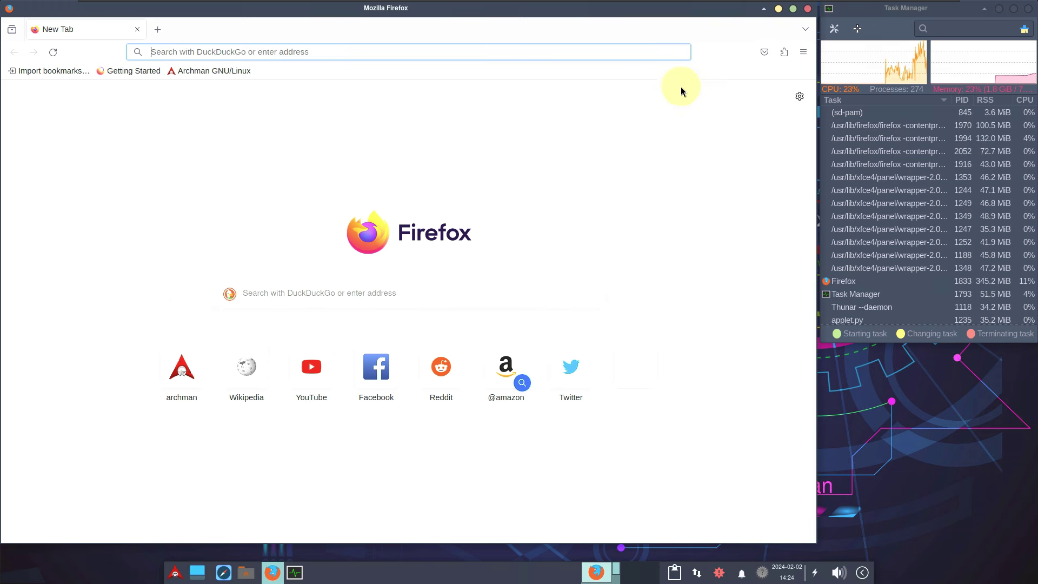
Step: Check the version in About Firefox, then open the Archman GNU/Linux bookmark
left_click(804, 53)
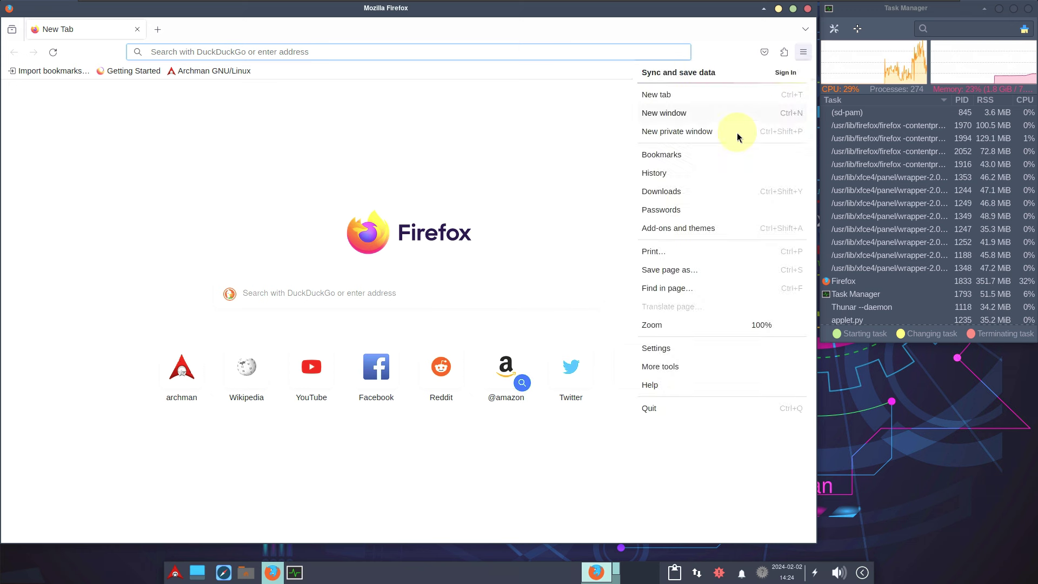
left_click(651, 385)
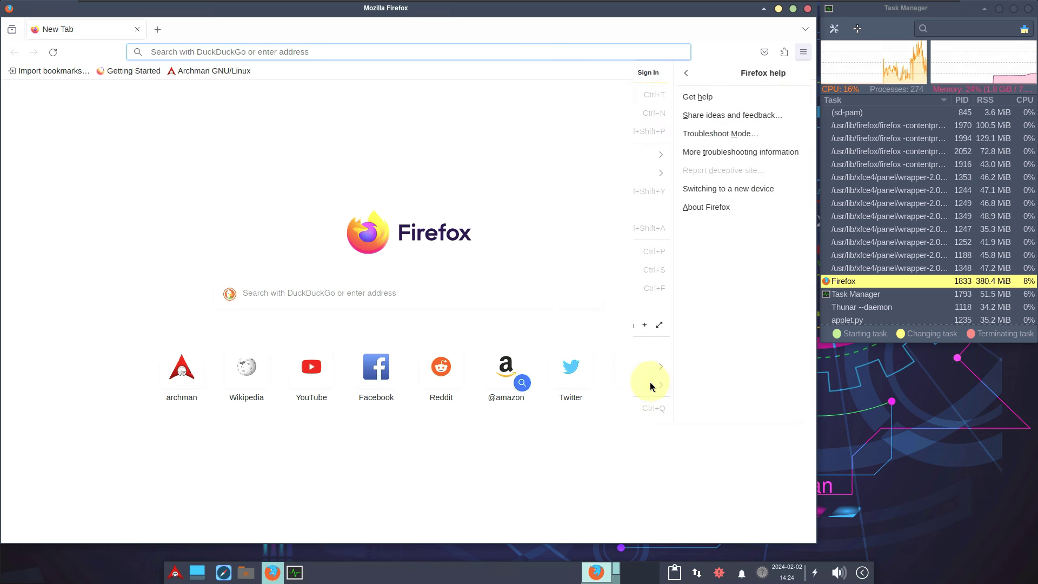
left_click(649, 210)
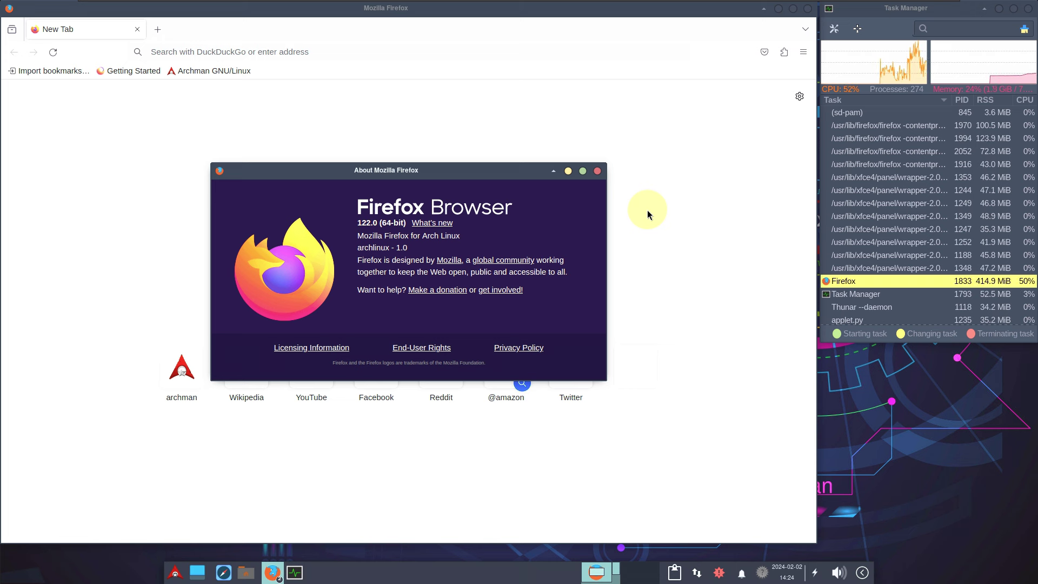
left_click(597, 170)
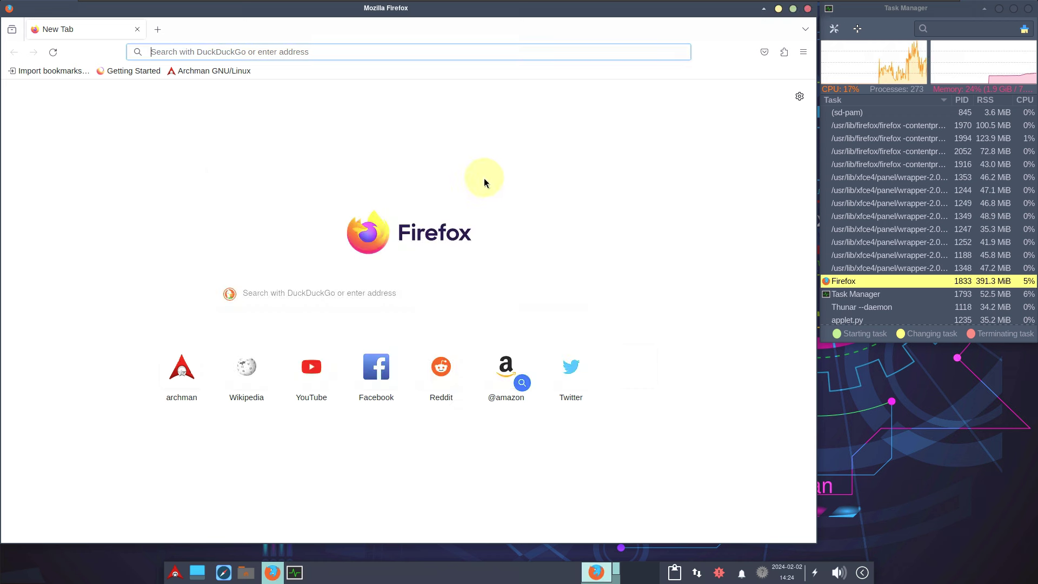
left_click(217, 76)
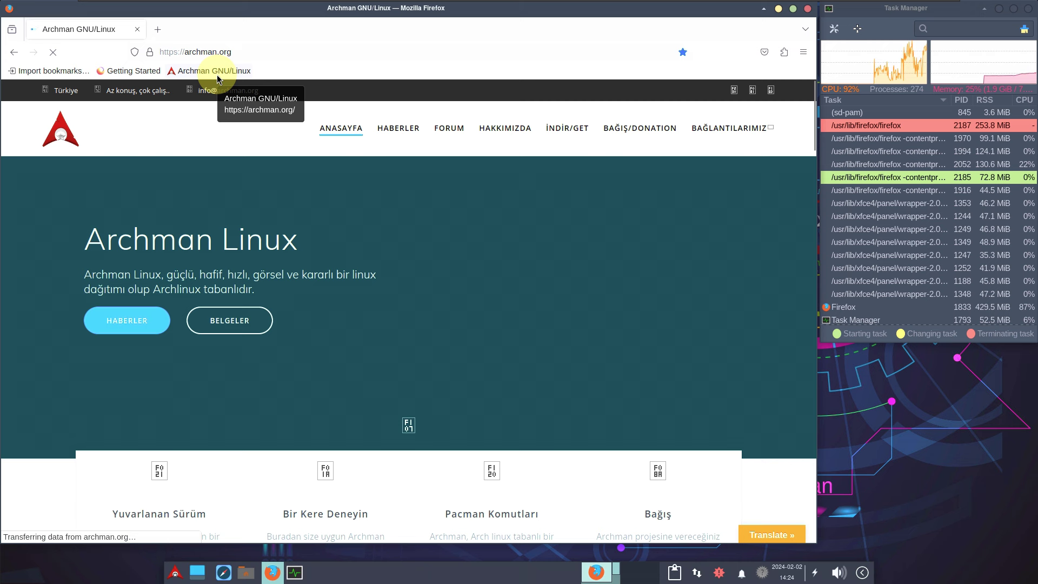
left_click(344, 254)
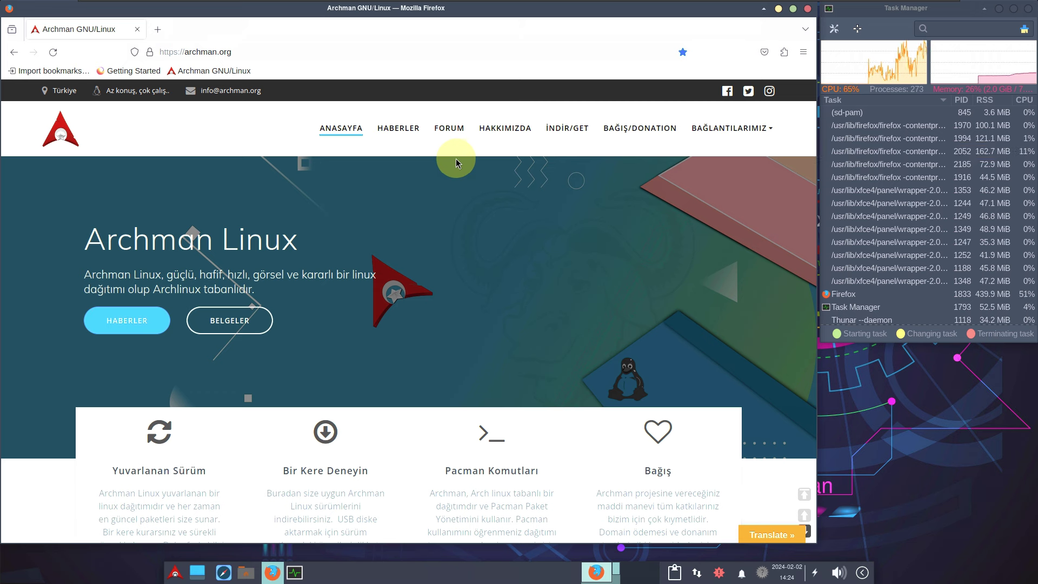
mouse_move(754, 128)
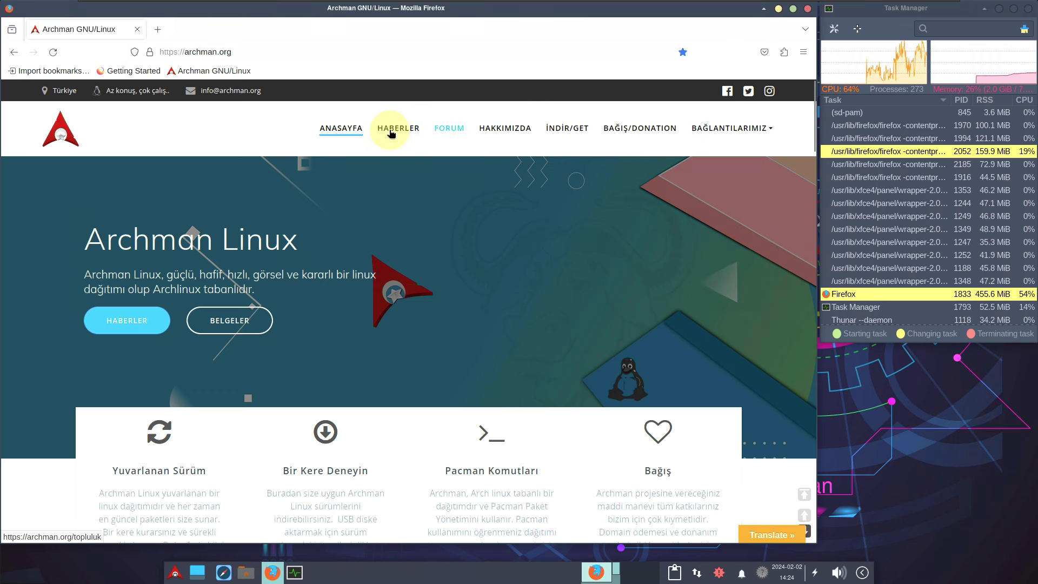
scroll(374, 310, "down", 8)
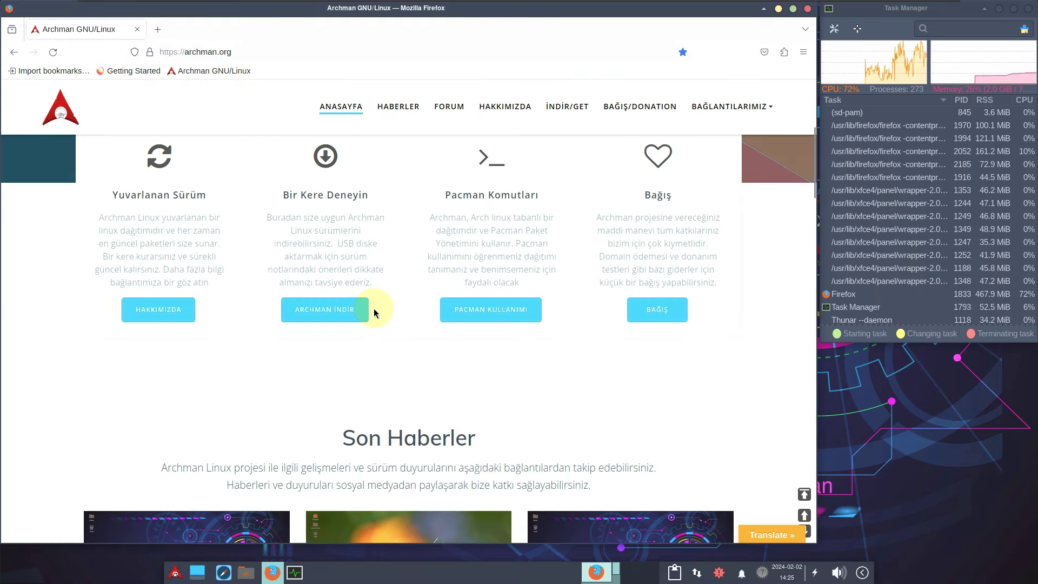
scroll(372, 306, "down", 5)
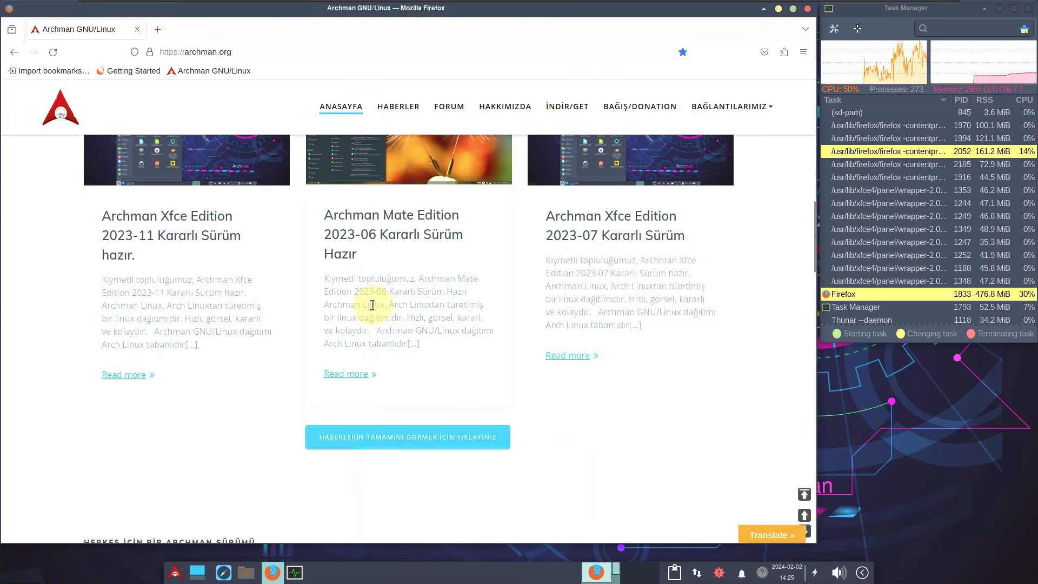
scroll(373, 306, "down", 3)
scroll(373, 307, "down", 15)
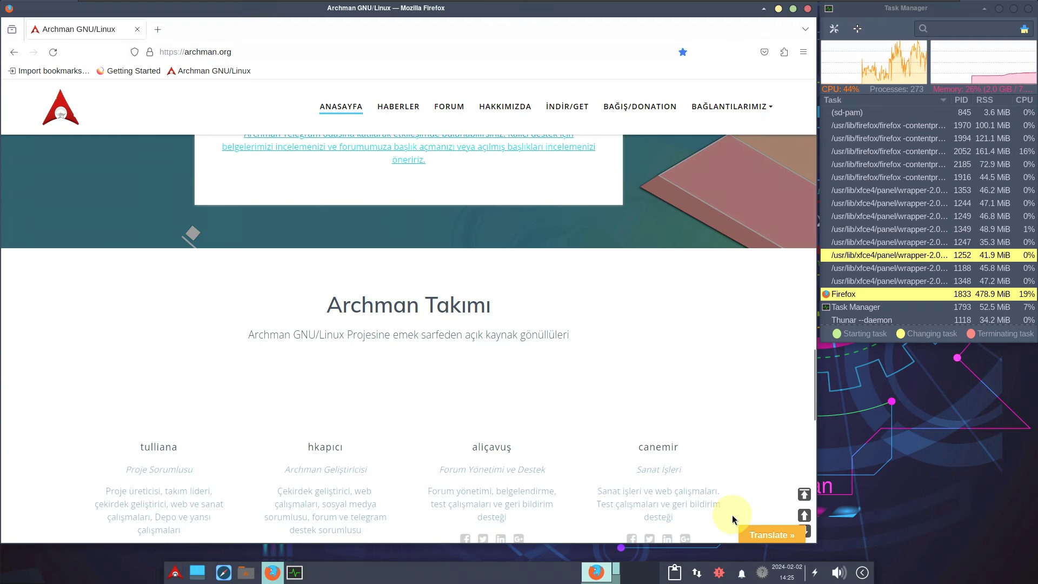
mouse_move(766, 535)
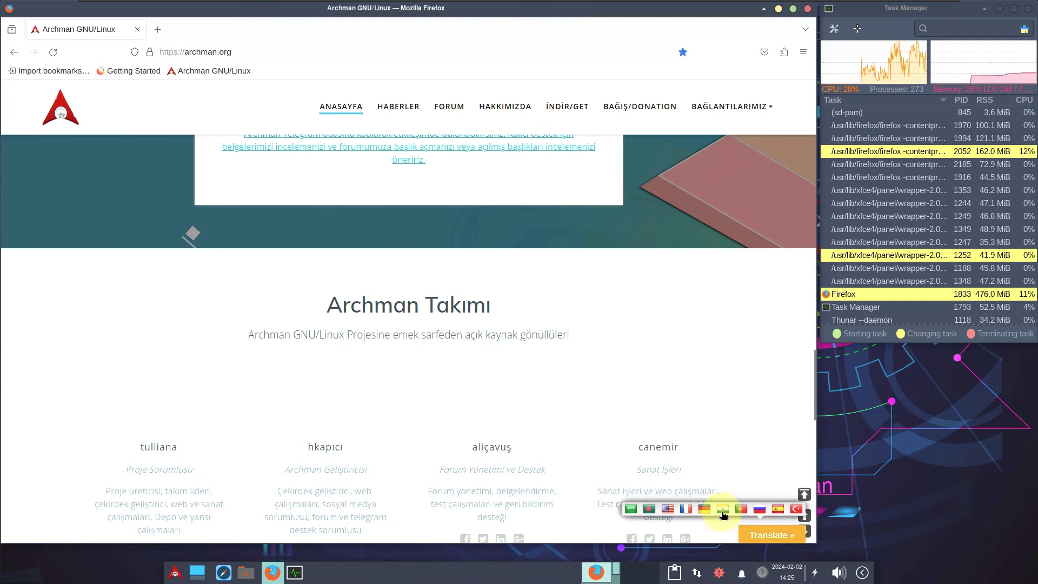
left_click(666, 510)
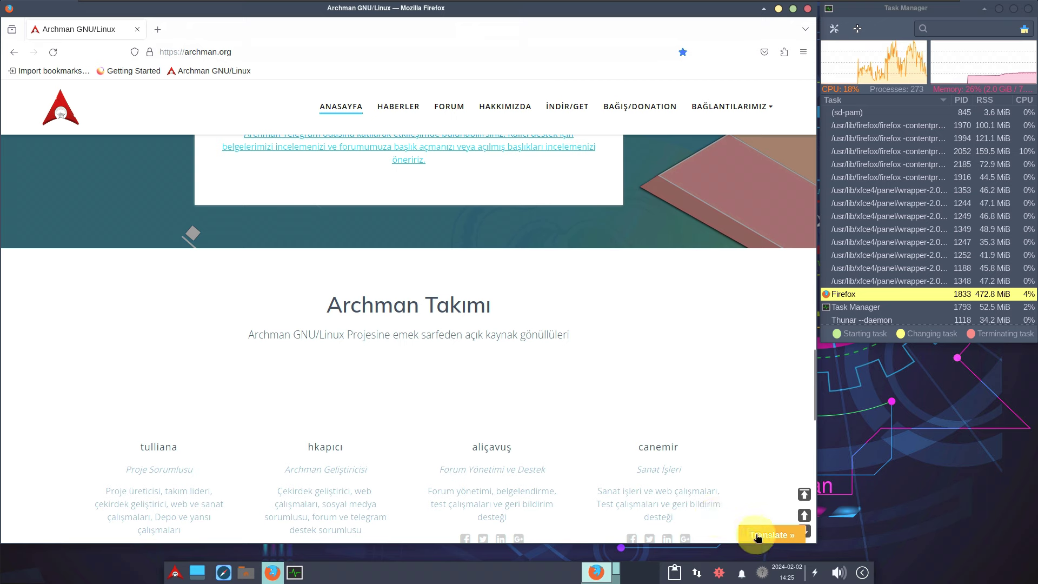
scroll(716, 466, "up", 10)
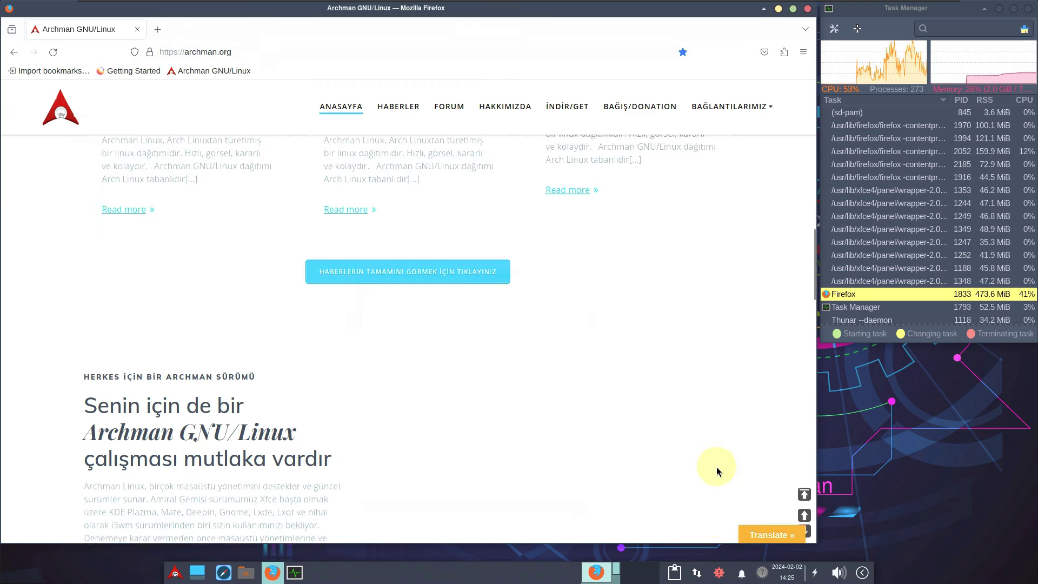
scroll(716, 466, "up", 10)
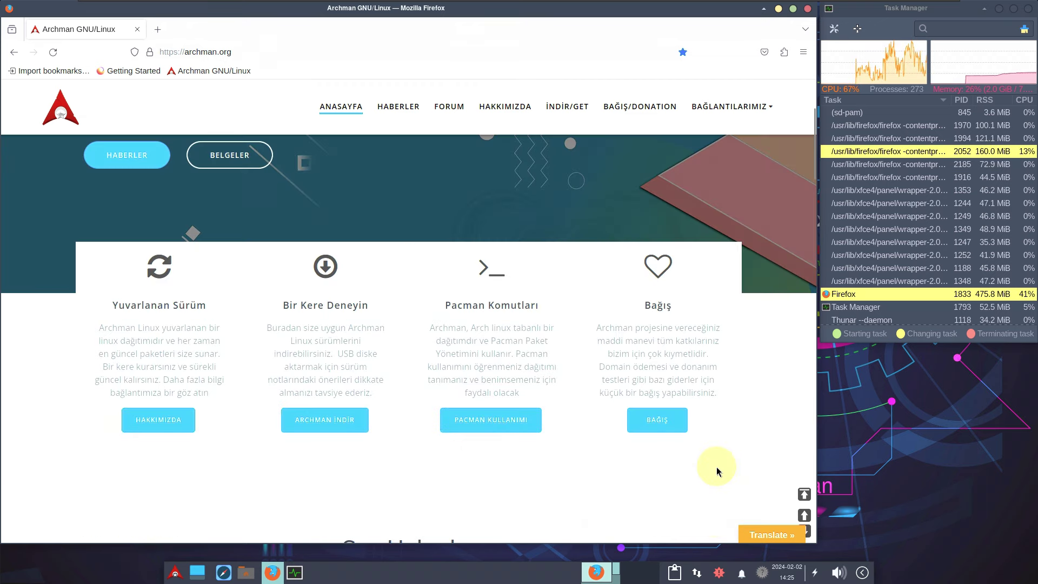
scroll(716, 466, "up", 1)
mouse_move(747, 538)
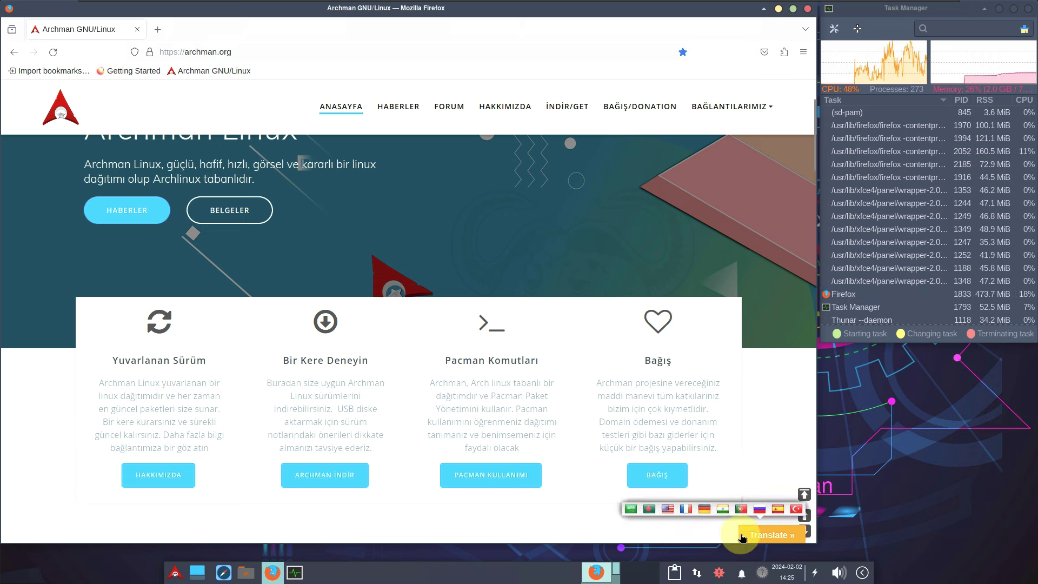
left_click(669, 509)
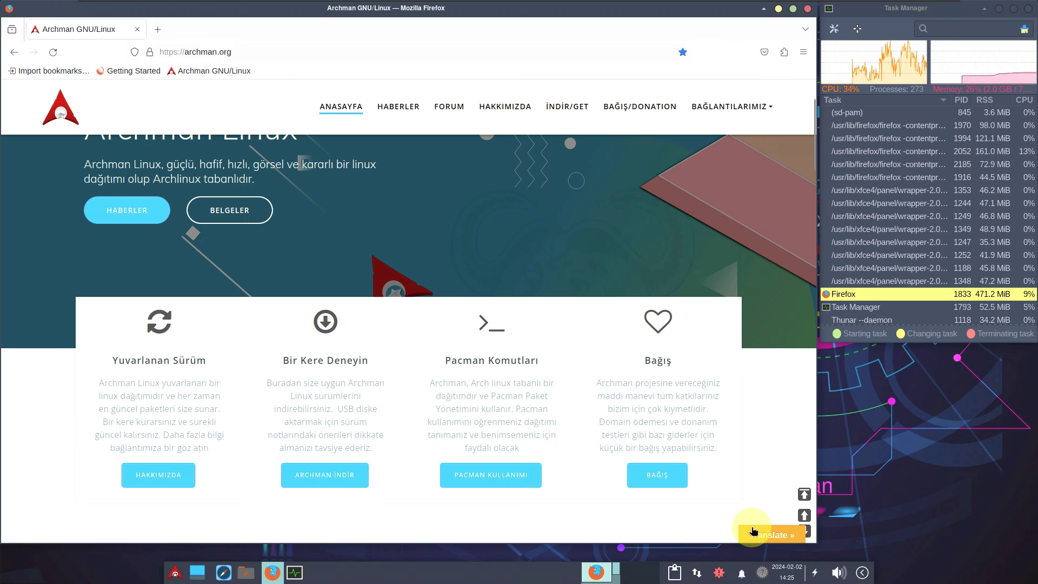
scroll(730, 469, "up", 3)
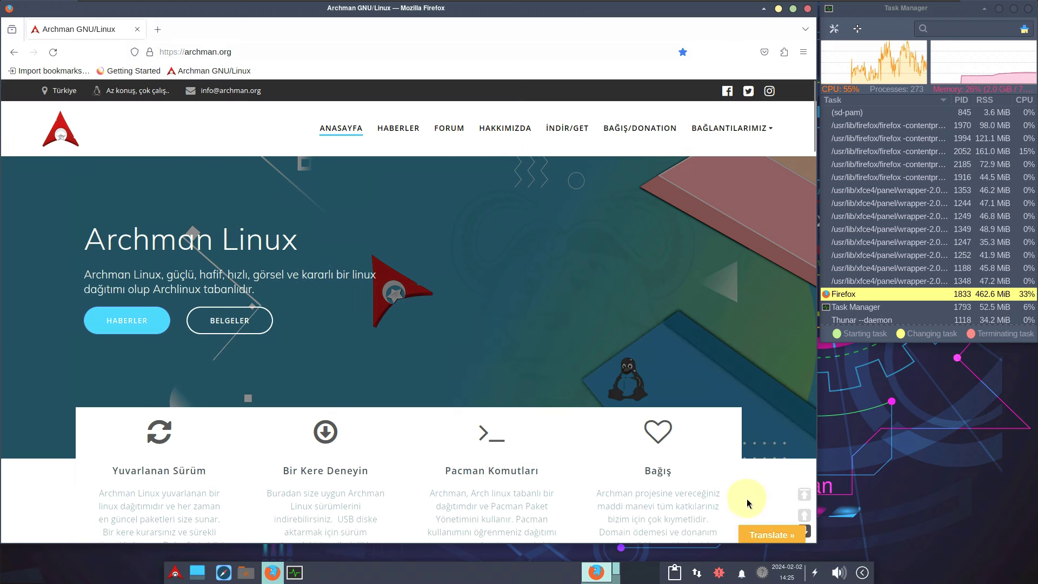
left_click(772, 536)
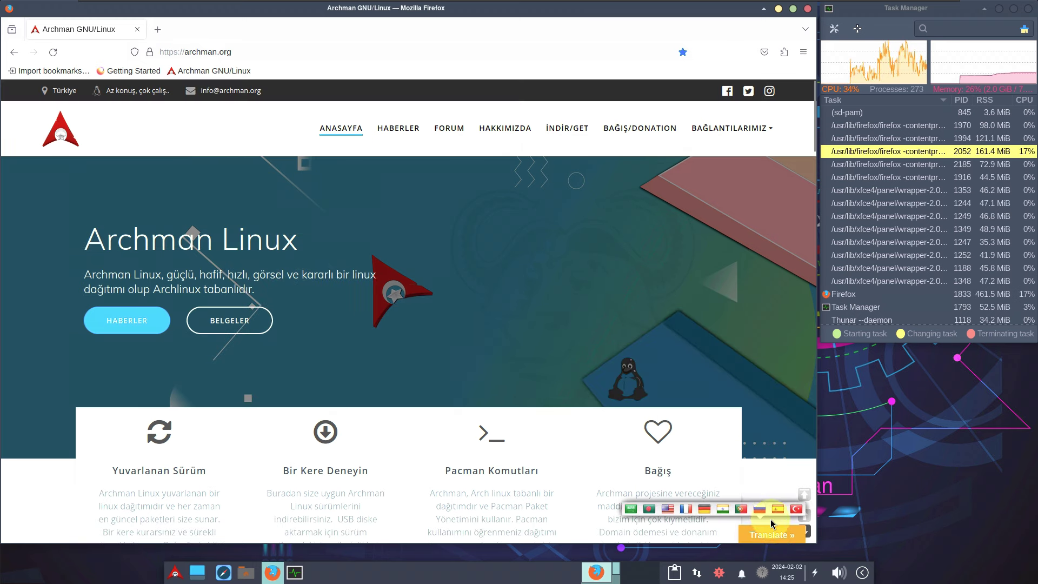
left_click(669, 510)
double_click(665, 506)
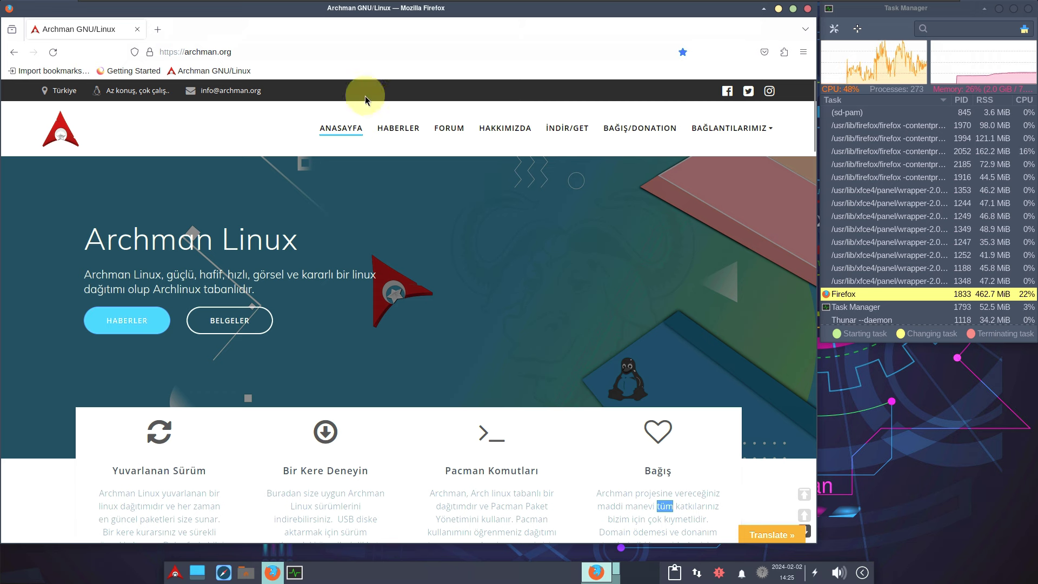
left_click(319, 54)
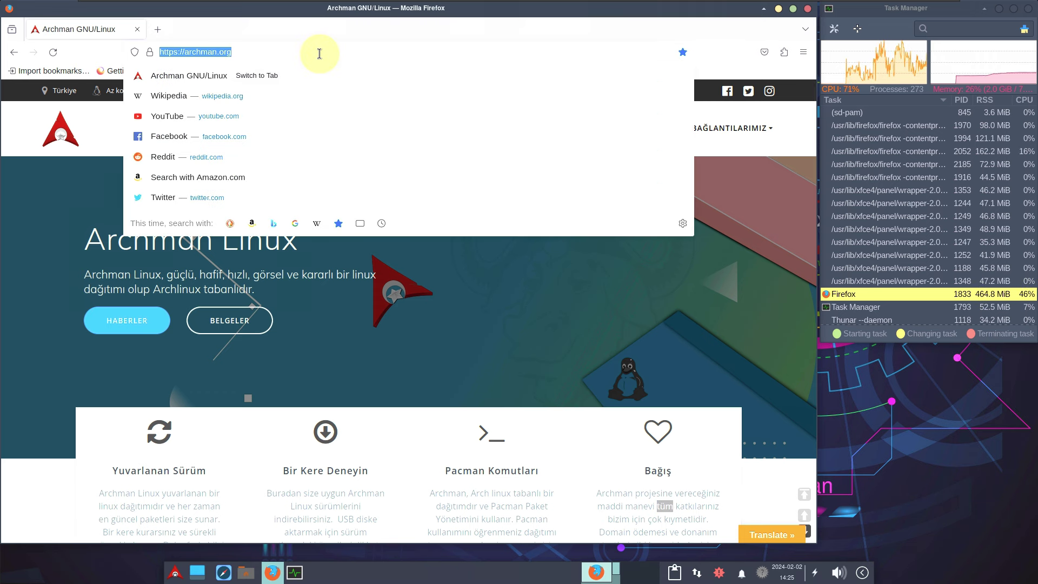
Step: Search the web for 'translate' and open the Google Translate result
key("BackSpace")
type("tra")
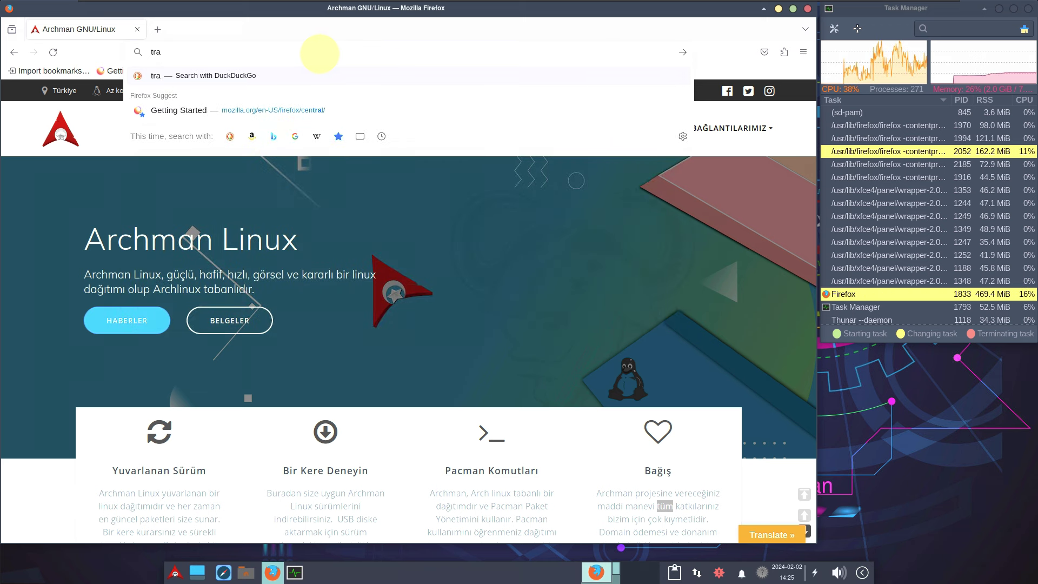
type("nslate")
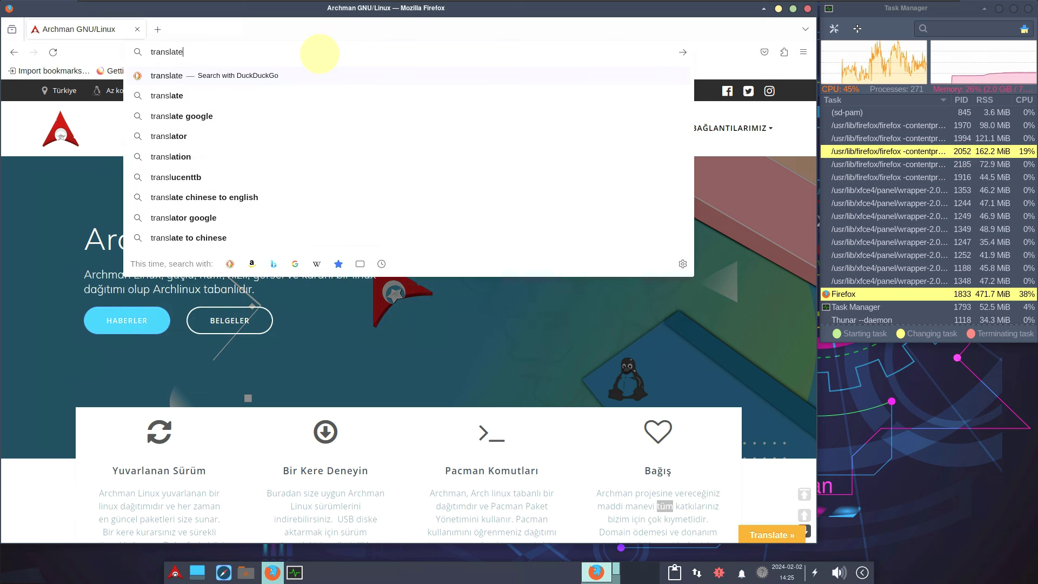
key("Return")
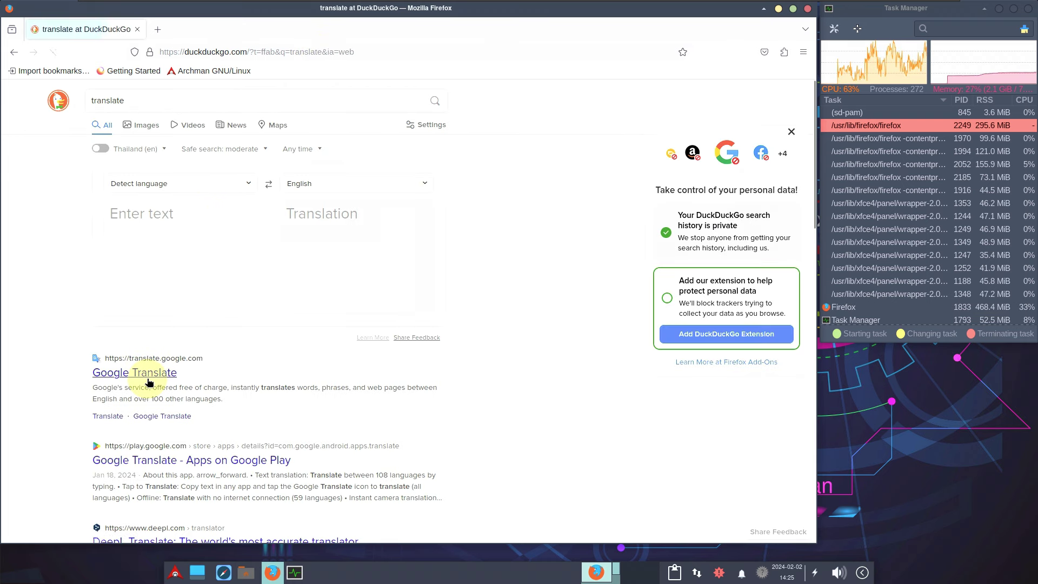
left_click(148, 378)
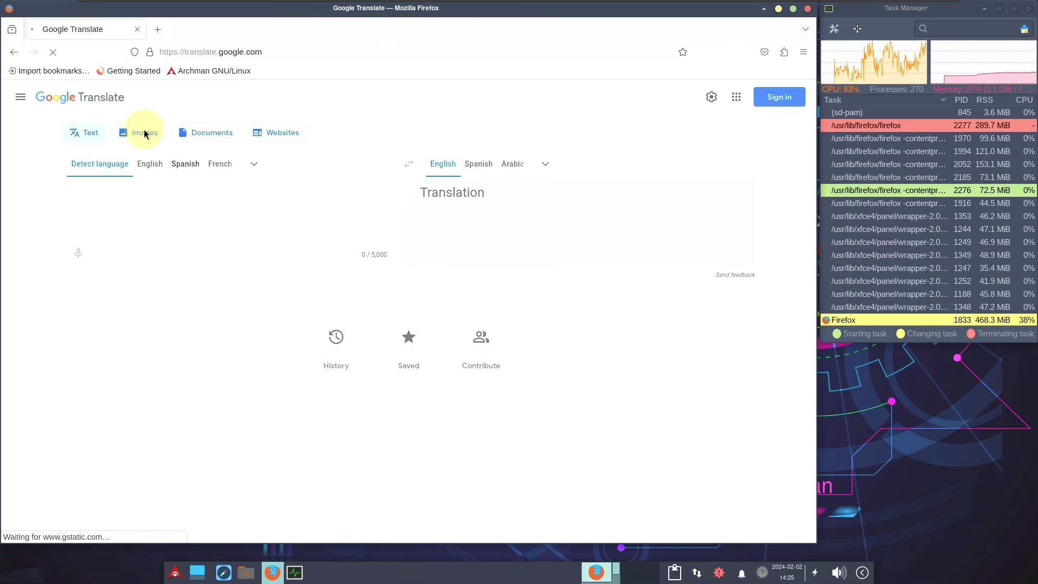
Step: Translate the pasted archman.org URL in Google Translate's Websites mode, allowing the pop-up
left_click(273, 131)
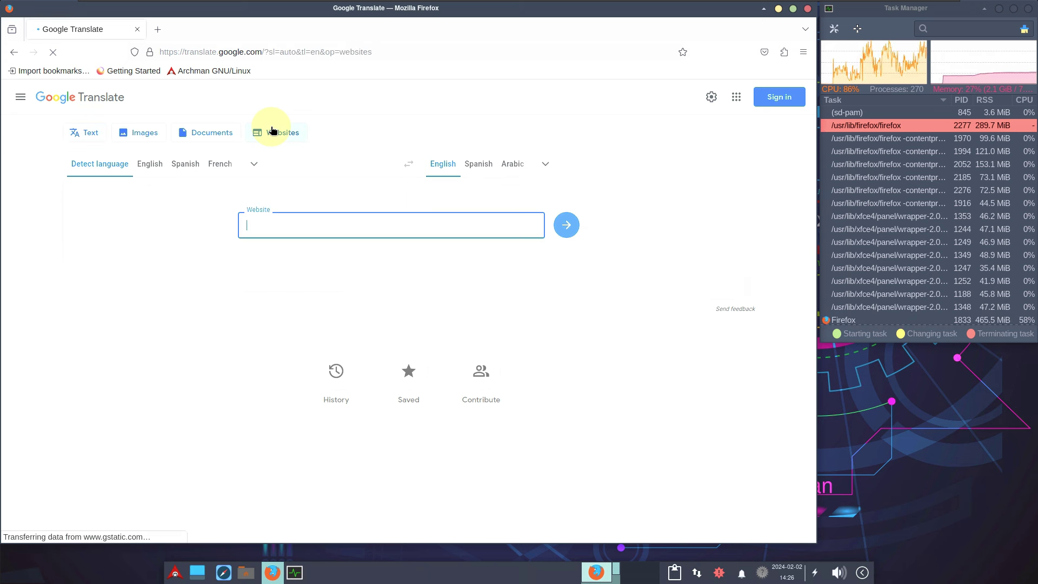
right_click(292, 222)
left_click(349, 285)
left_click(565, 228)
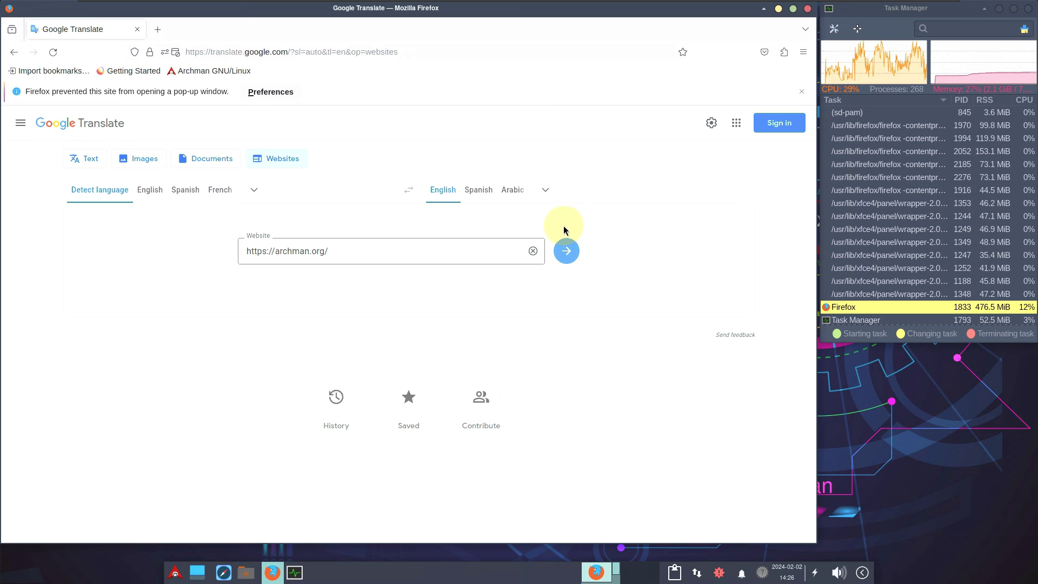
left_click(567, 252)
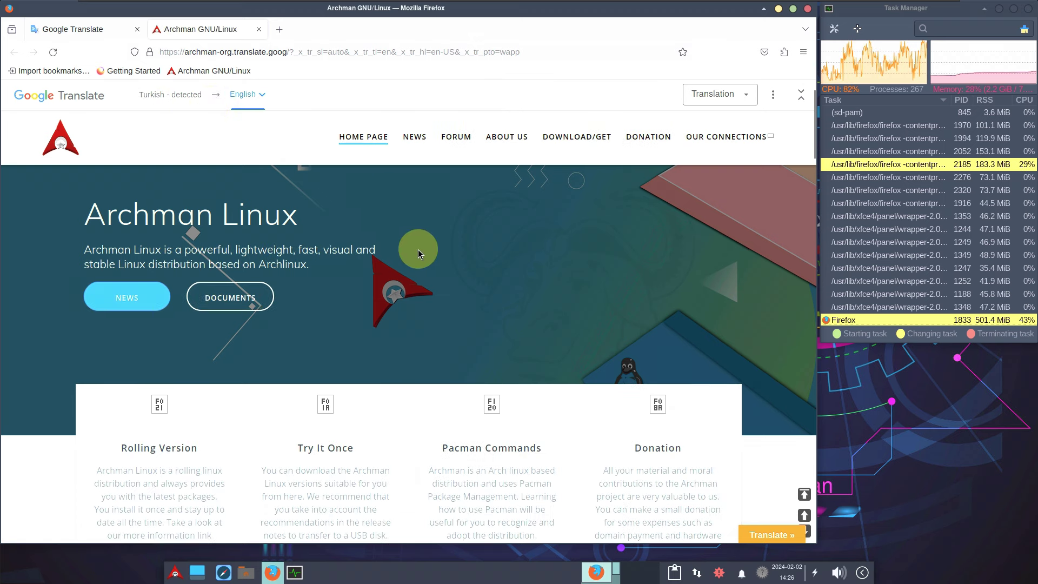
Step: Scroll the translated archman.org homepage and open its translated news page
scroll(410, 236, "down", 5)
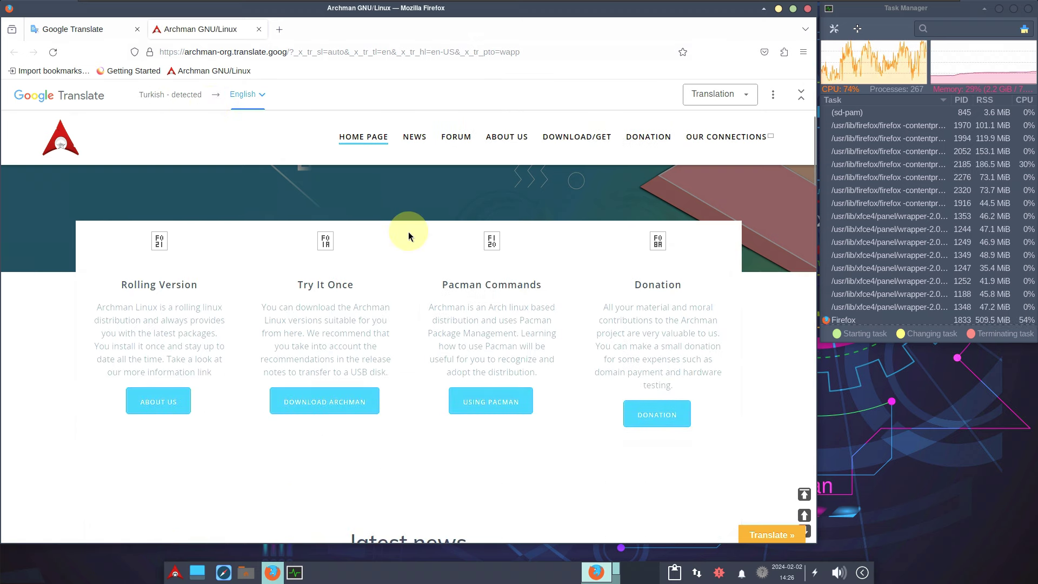
scroll(408, 232, "down", 4)
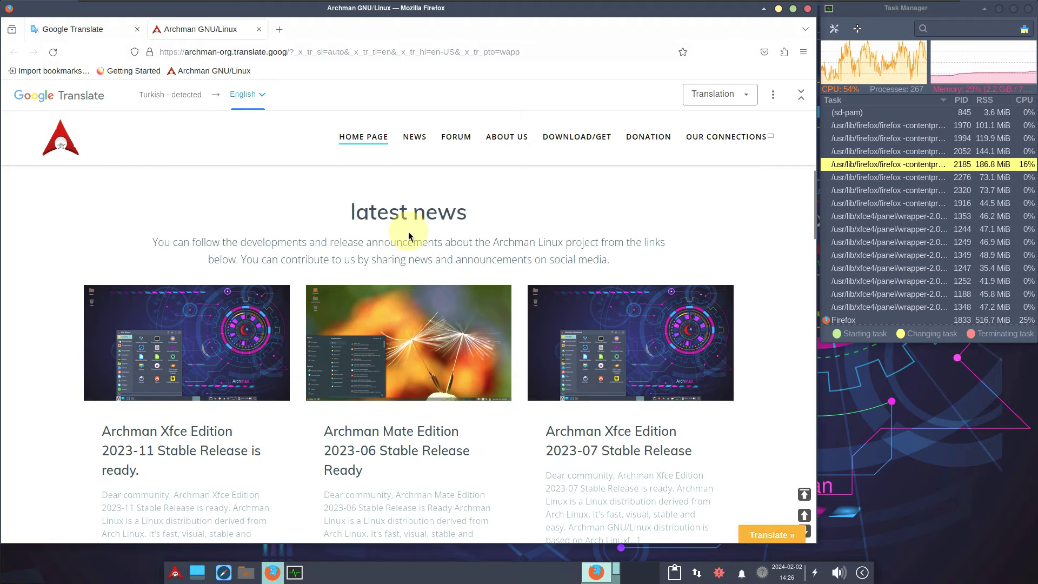
left_click(411, 139)
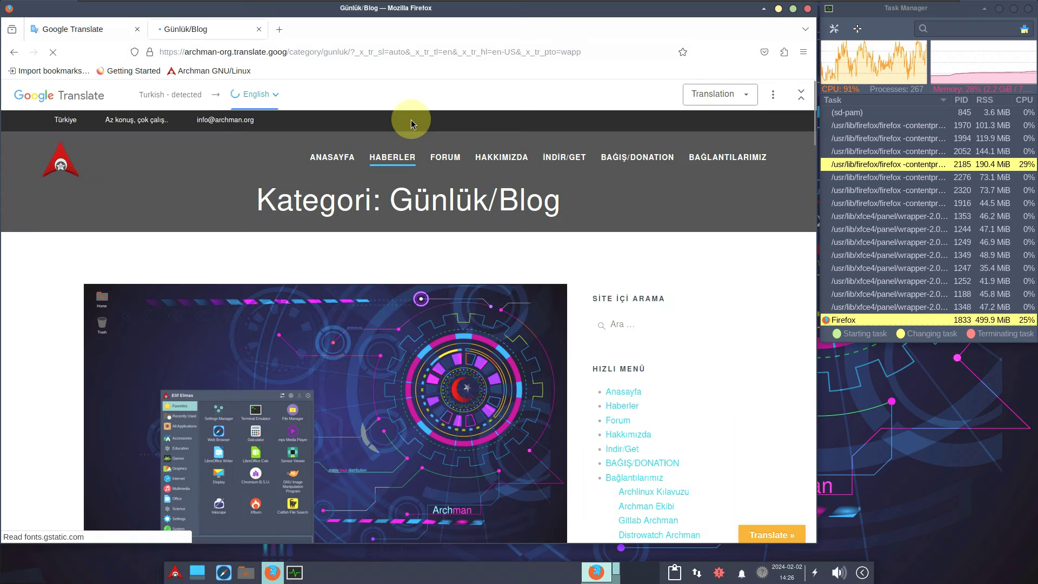
Step: Scroll the translated download page and follow the 'Archman Linux download' link
scroll(357, 278, "down", 2)
scroll(354, 280, "down", 2)
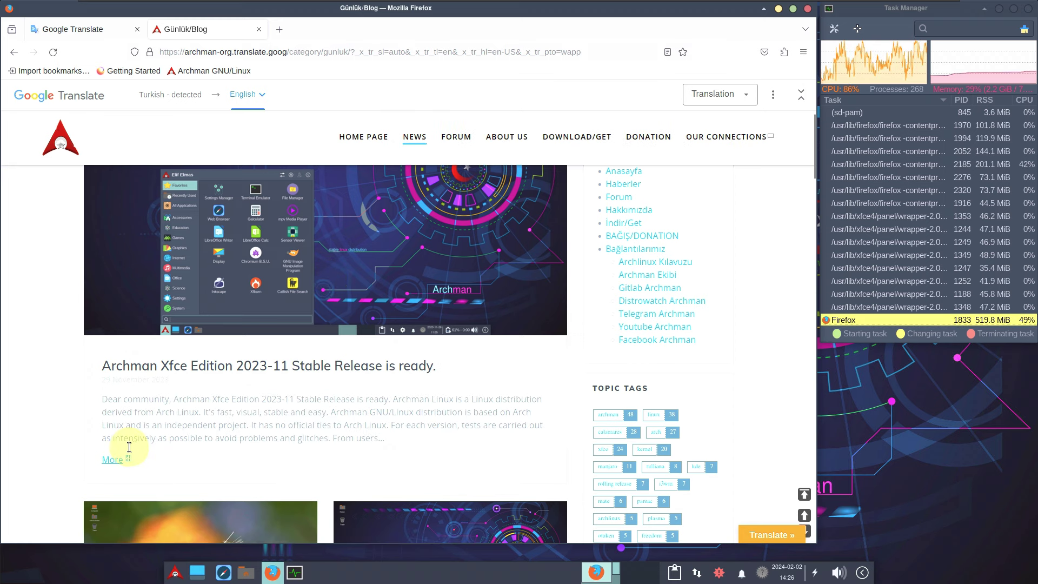
scroll(227, 281, "up", 4)
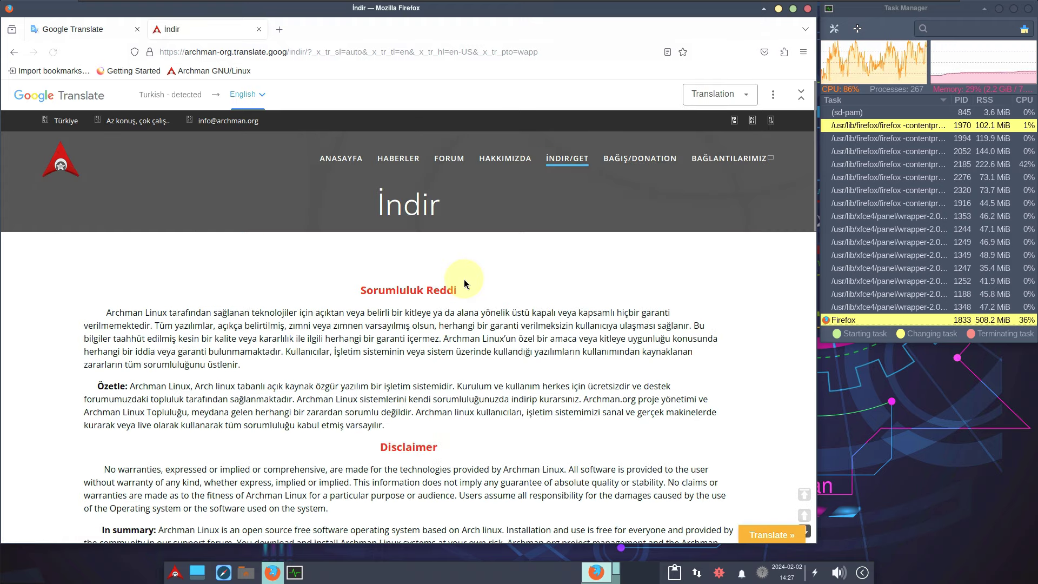
scroll(464, 279, "down", 5)
scroll(464, 282, "down", 4)
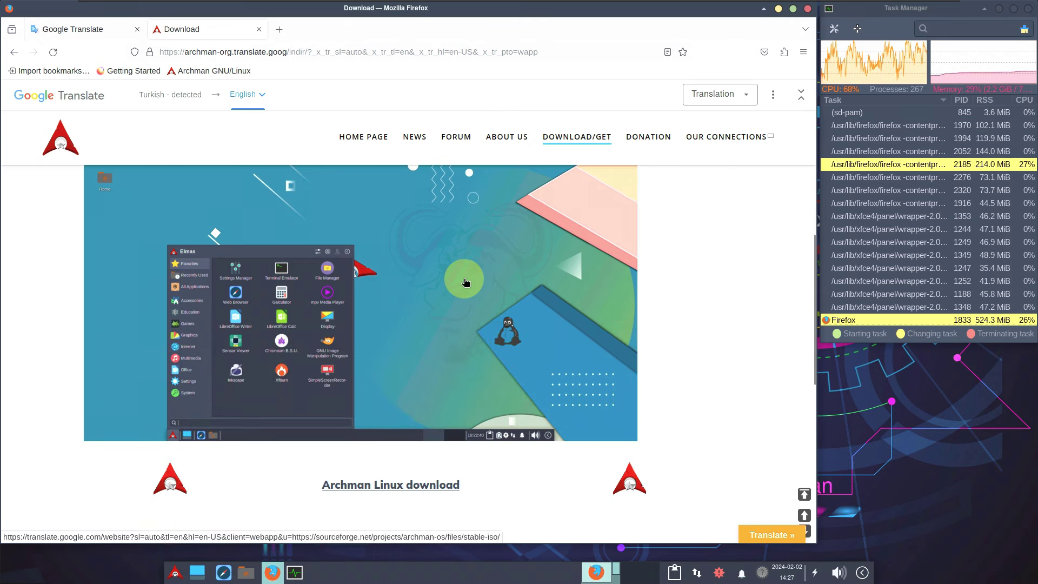
scroll(465, 283, "down", 1)
scroll(465, 282, "down", 4)
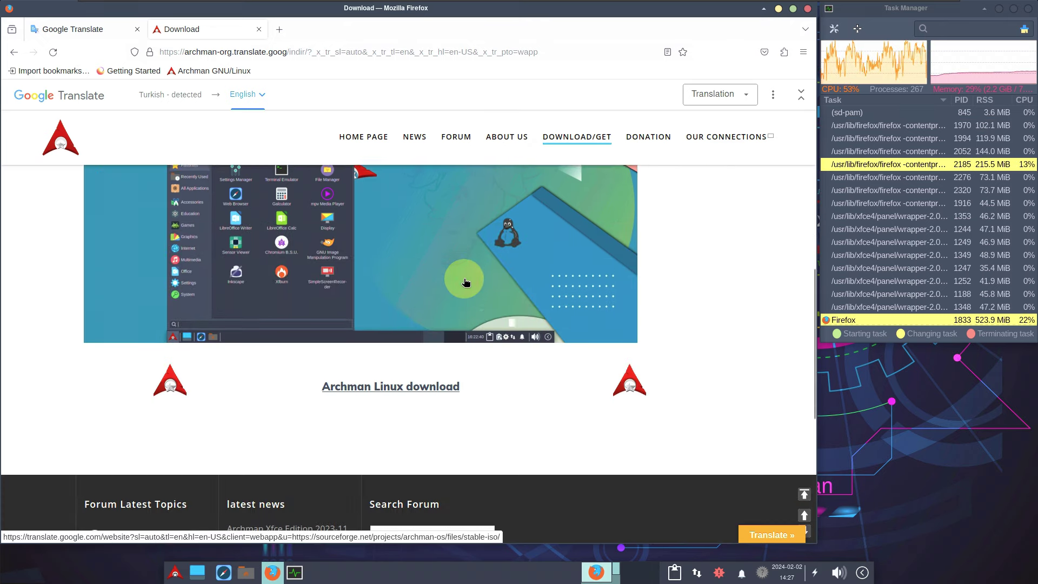
scroll(464, 279, "down", 3)
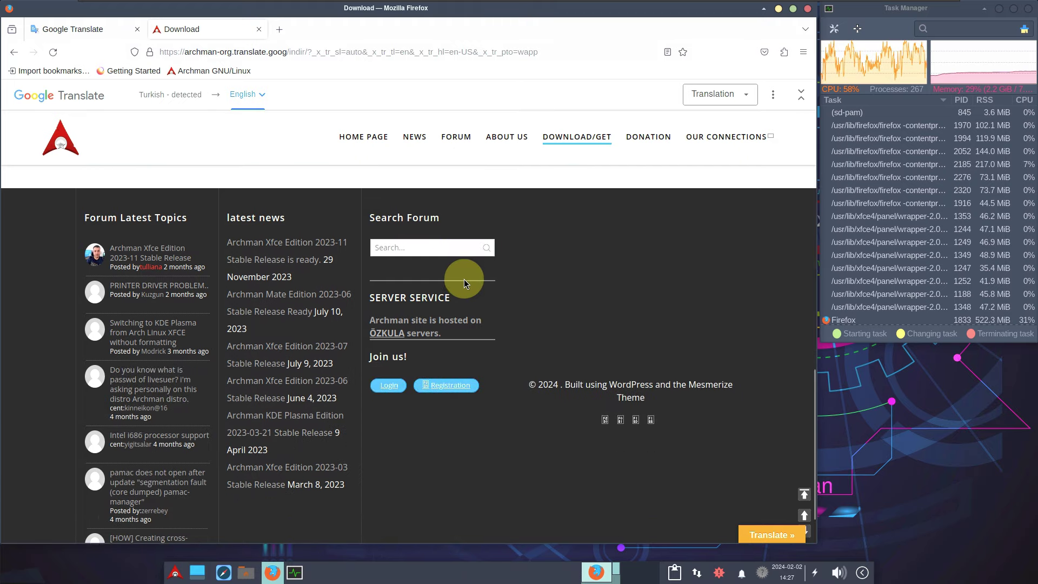
scroll(464, 279, "up", 4)
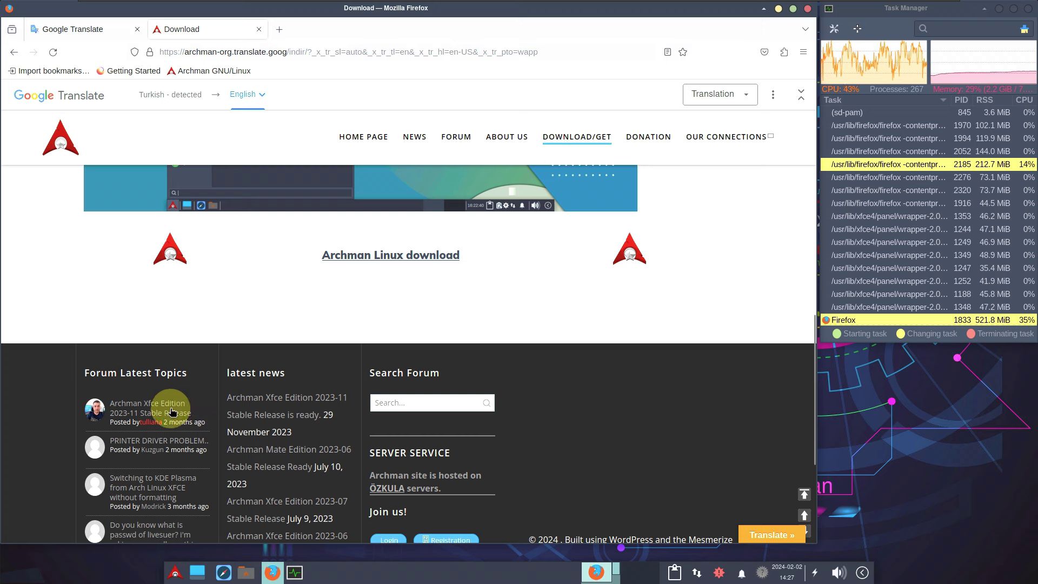
scroll(152, 438, "up", 1)
scroll(153, 440, "up", 10)
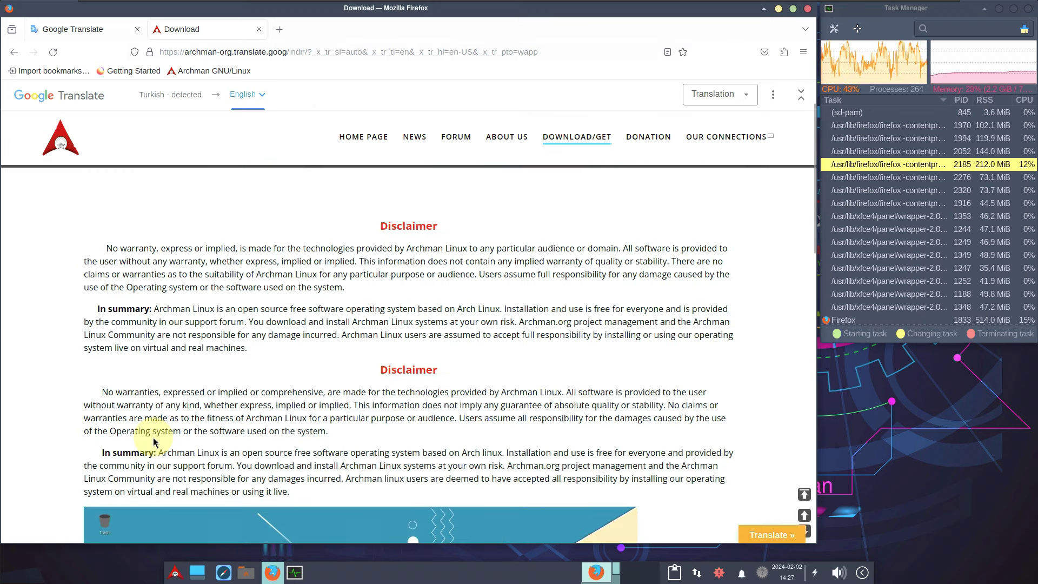
scroll(154, 441, "down", 10)
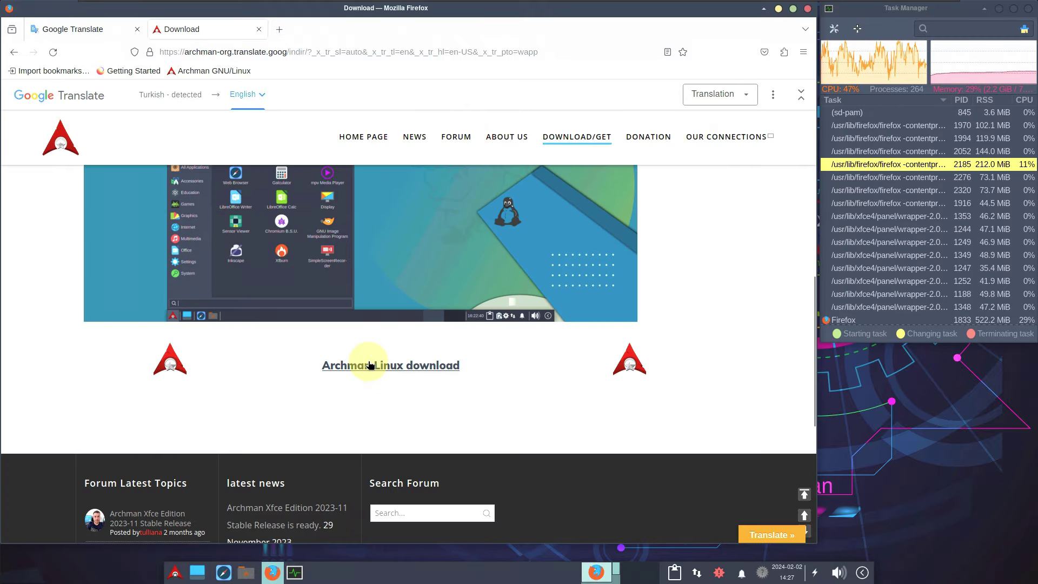
left_click(369, 364)
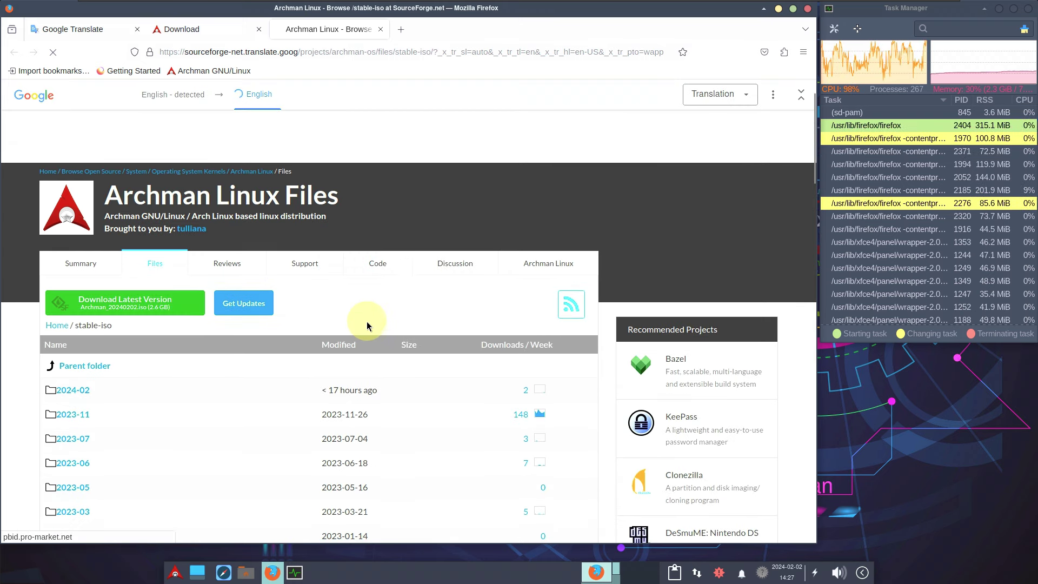
Step: On SourceForge, open the 2024-02 > xfce folder and start downloading Archman_20240202.iso
scroll(367, 321, "down", 2)
scroll(367, 315, "down", 2)
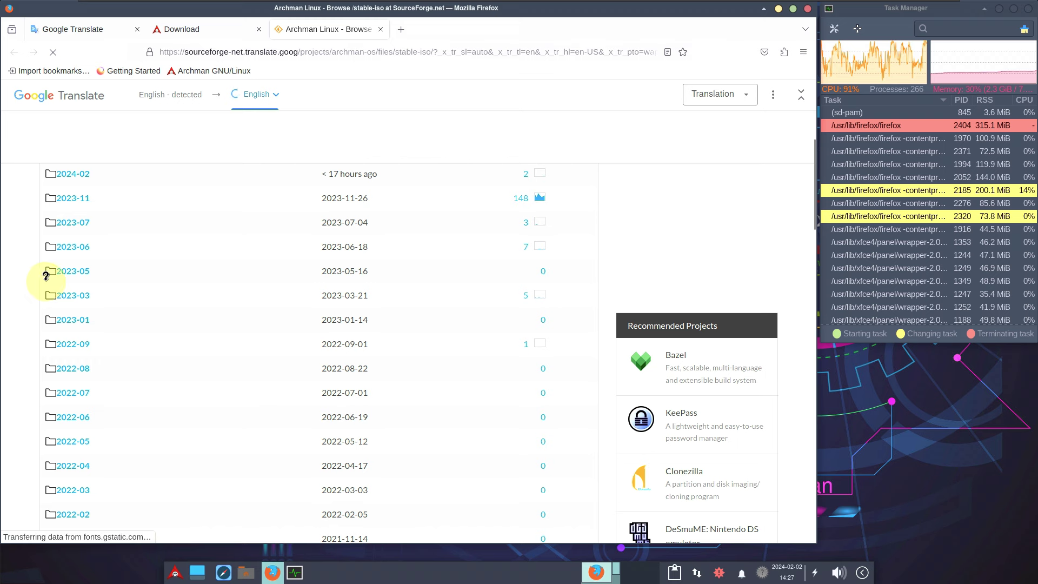
scroll(47, 287, "up", 3)
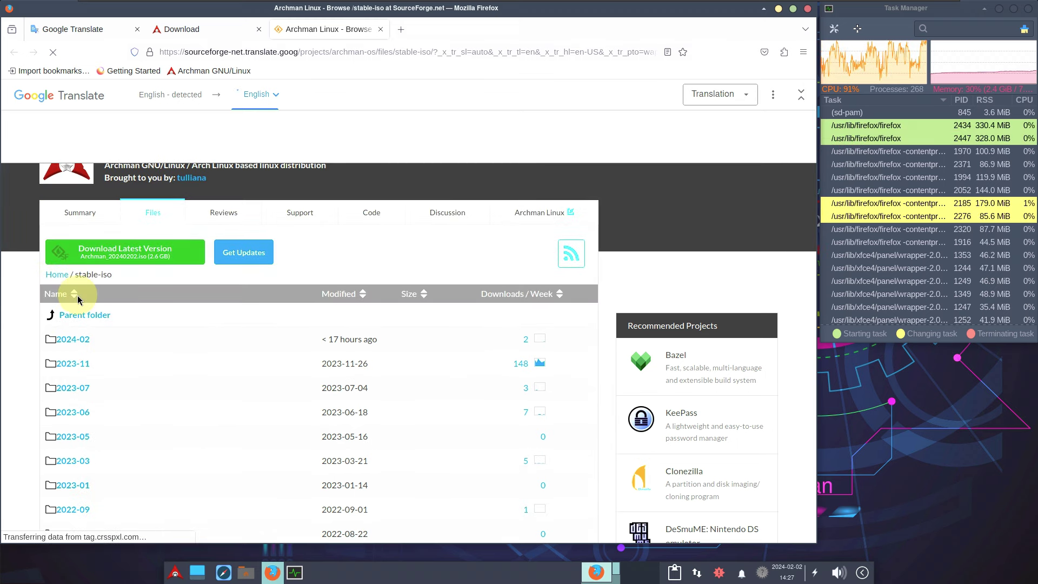
left_click(84, 336)
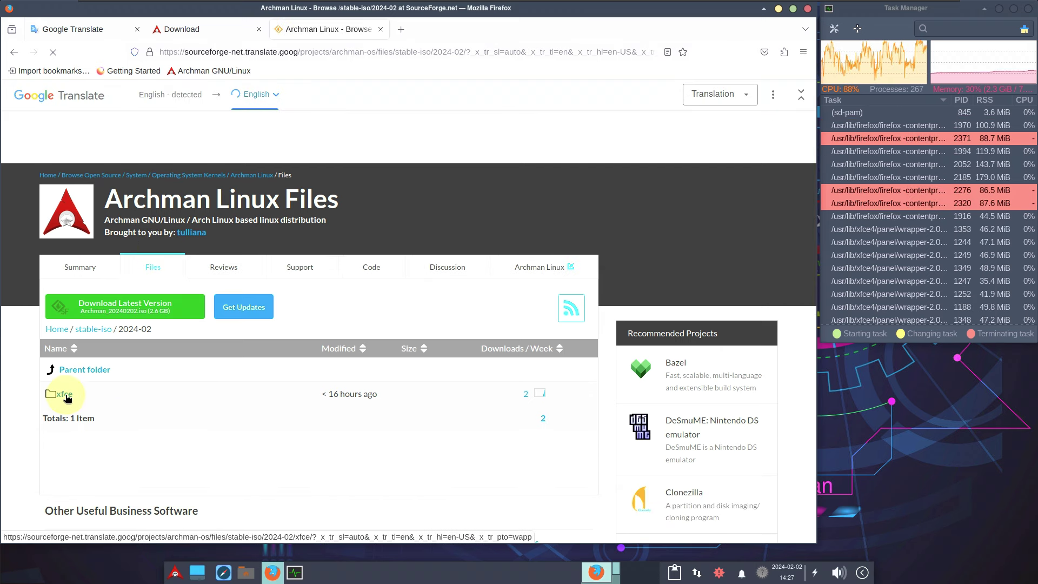
left_click(66, 398)
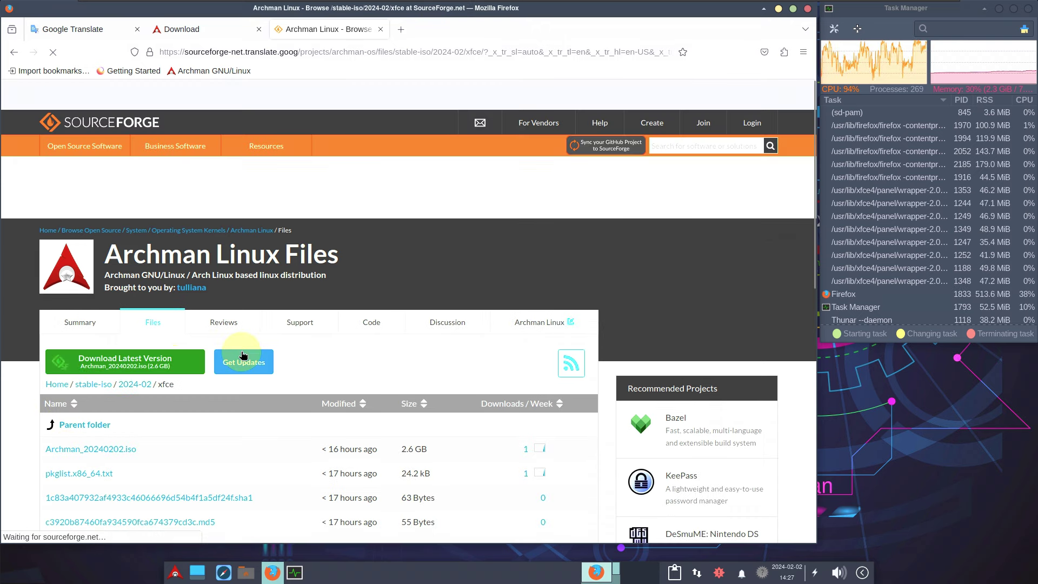
scroll(241, 352, "down", 3)
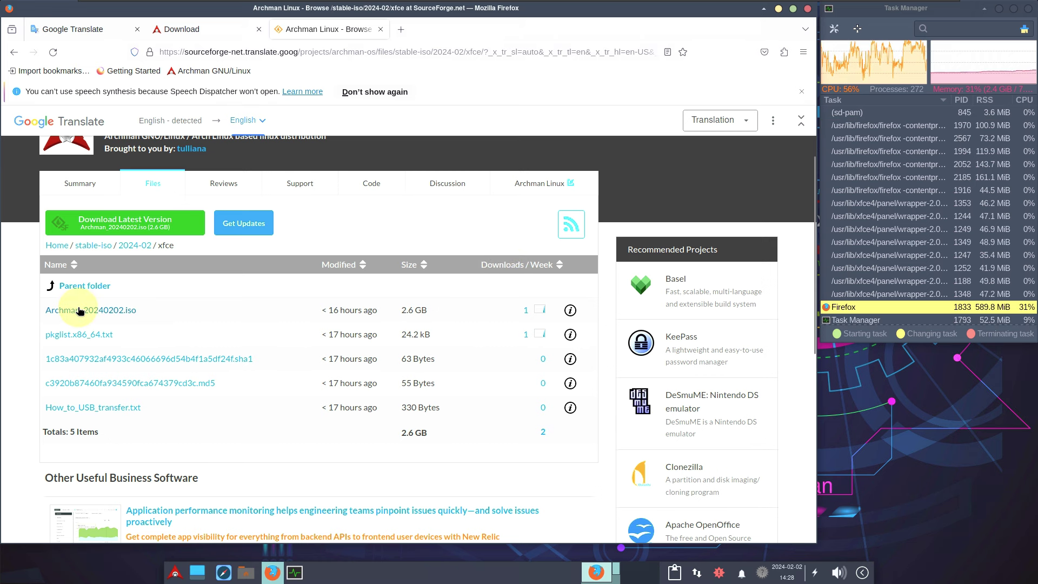
mouse_move(79, 312)
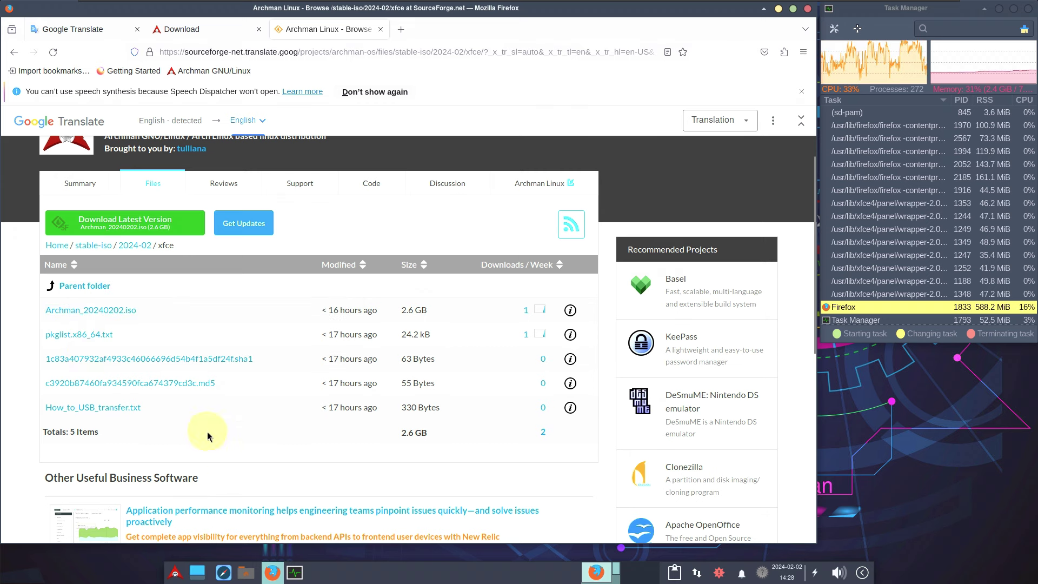
left_click(127, 311)
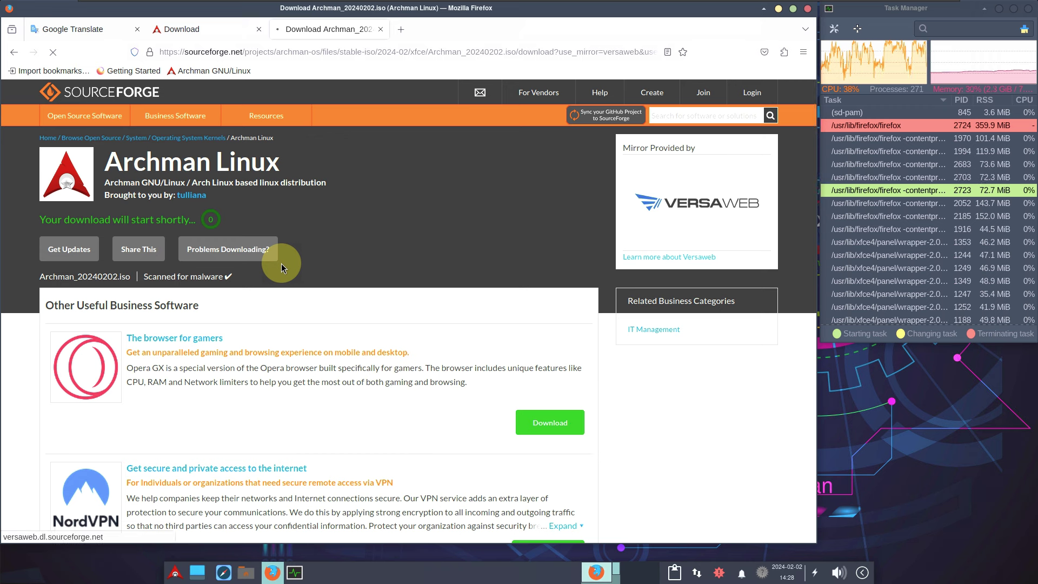
Step: Cancel the Archman_20240202.iso download and close the Archman Download and SourceForge tabs
left_click(763, 52)
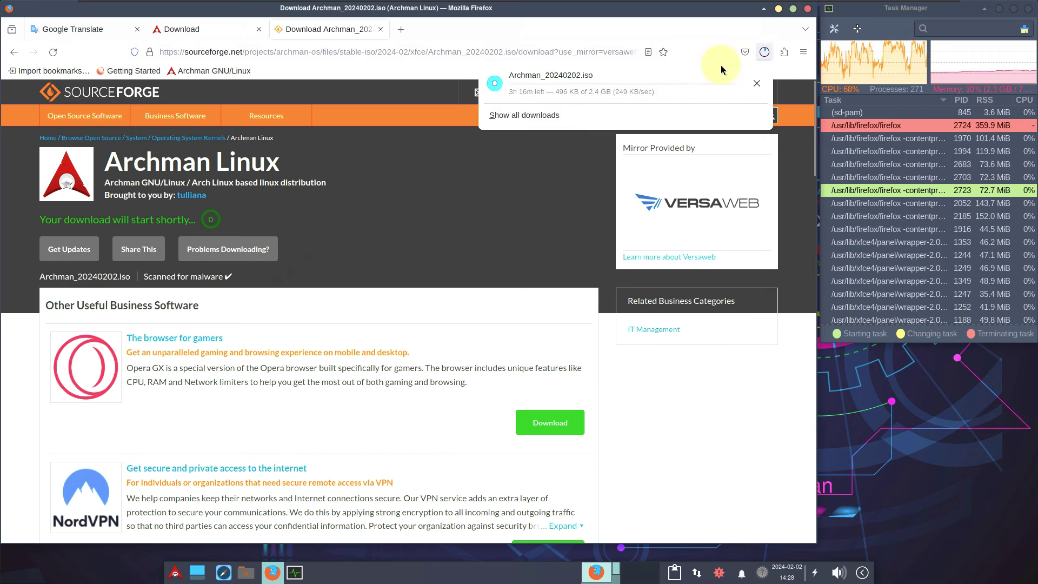
left_click(756, 84)
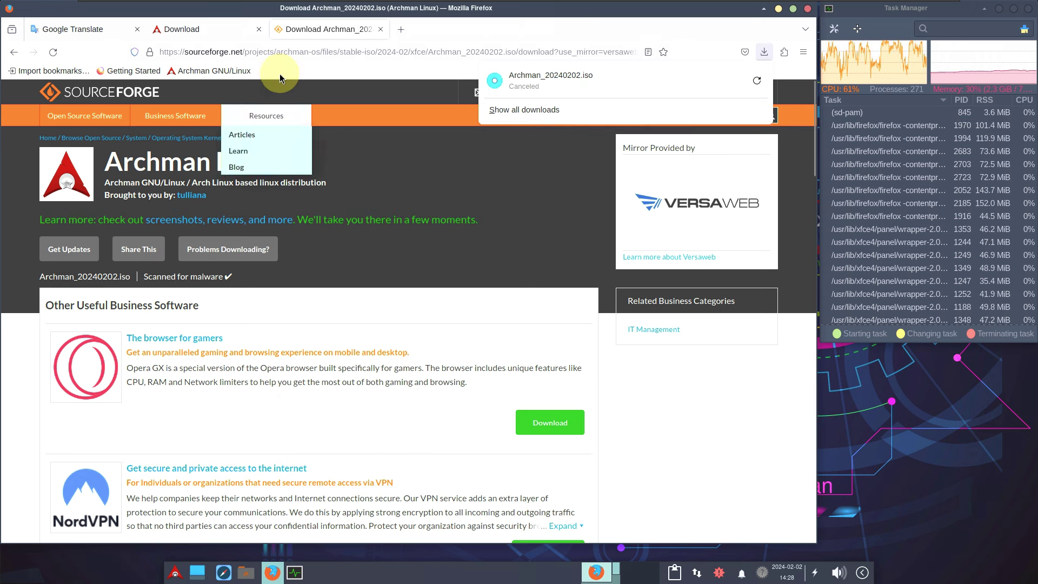
left_click(259, 30)
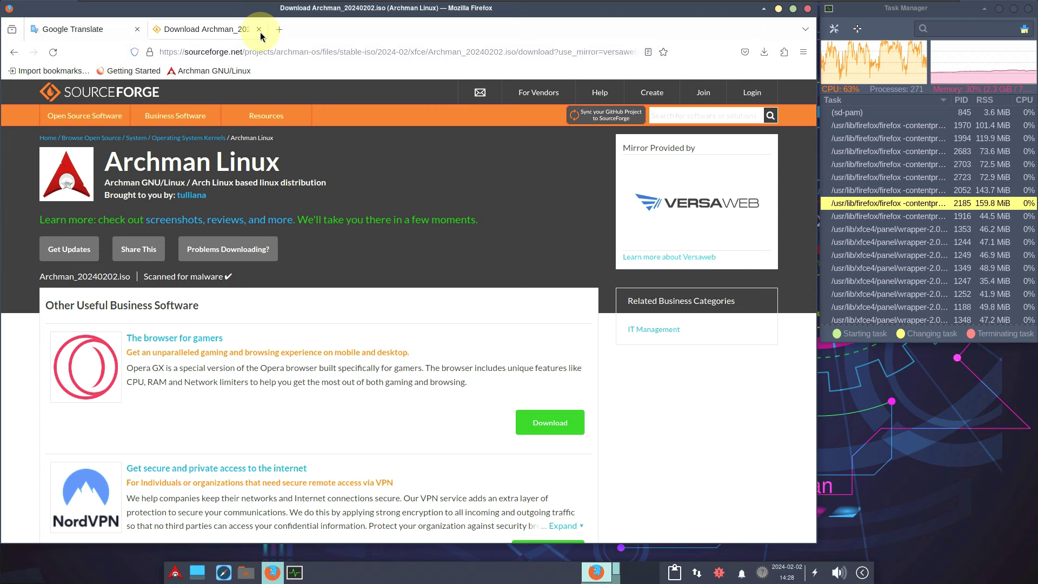
left_click(259, 29)
Step: Open Firefox's about:support Troubleshooting Information page
left_click(261, 52)
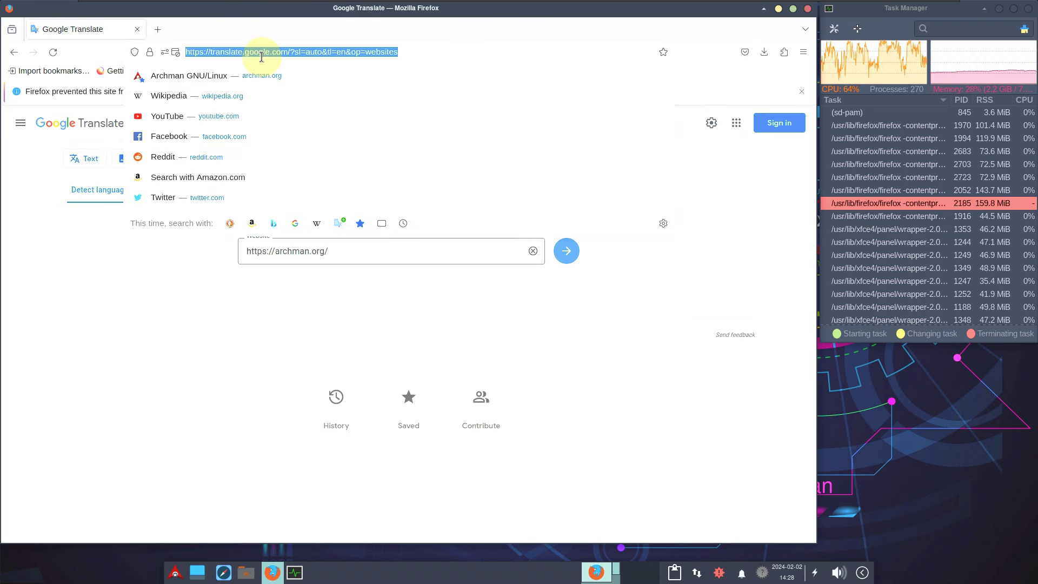
type("abou")
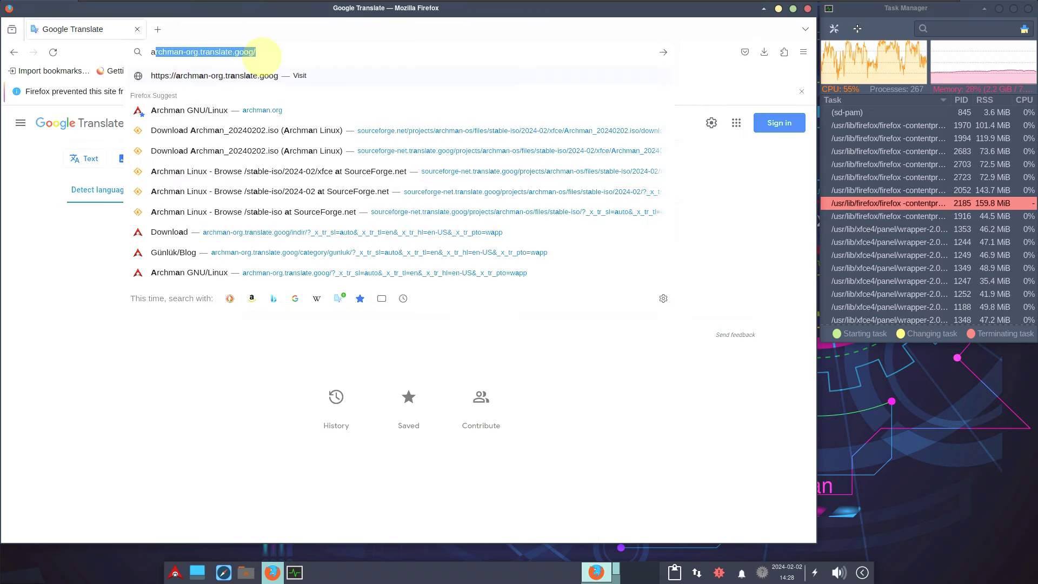
type("t")
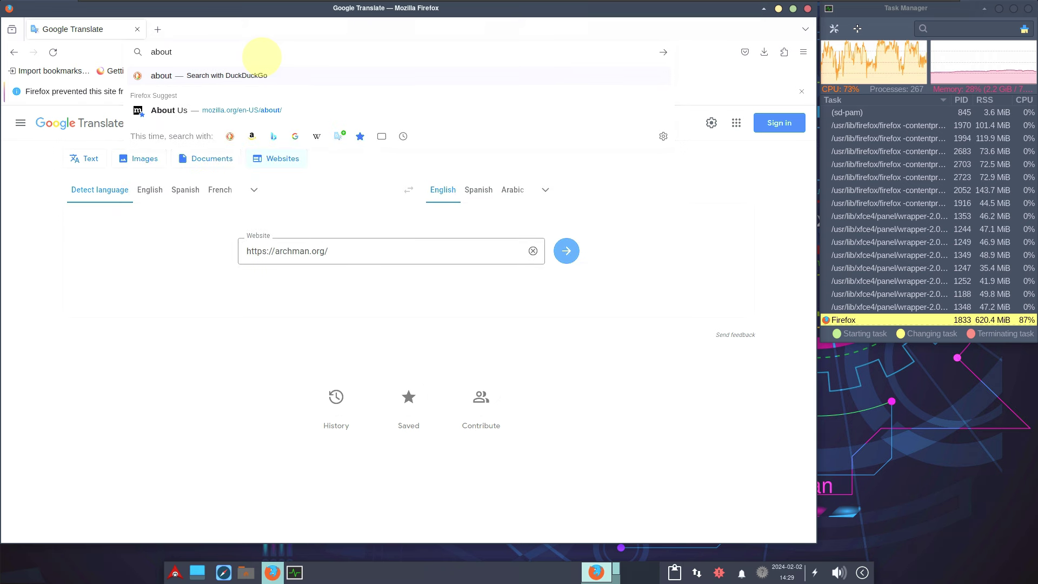
type(":s")
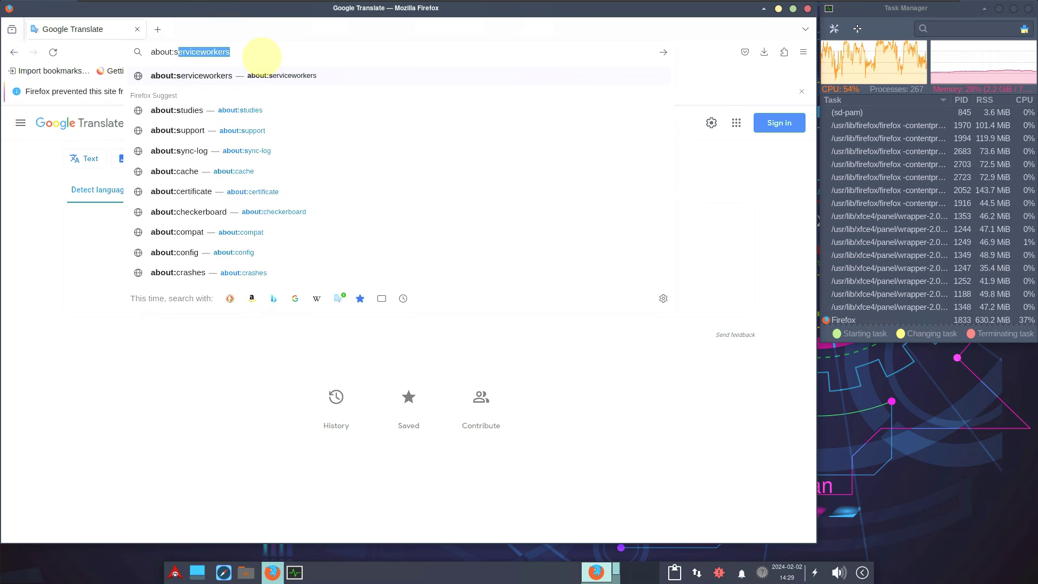
type("uppor")
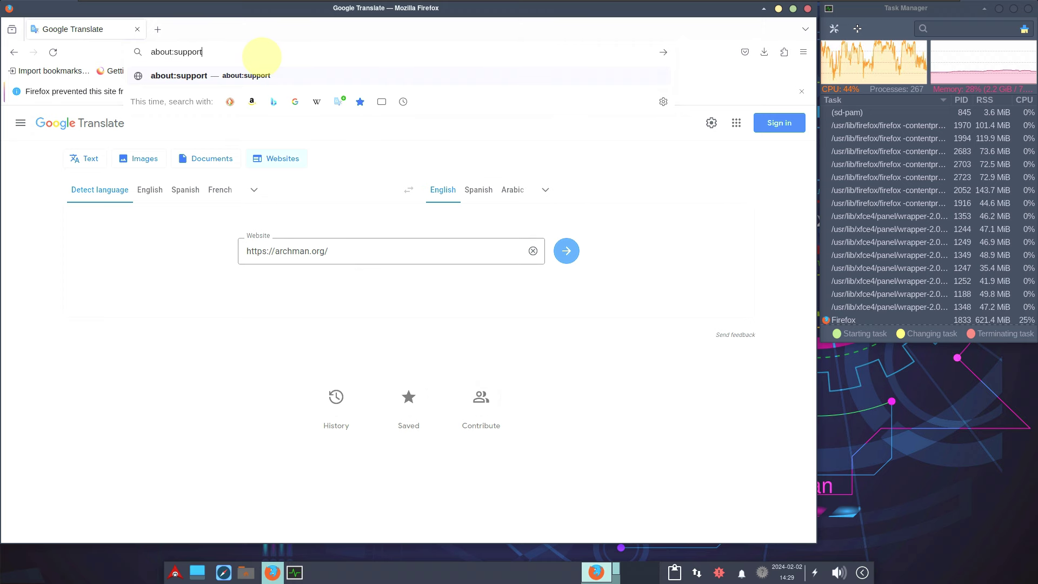
type("t")
key("Return")
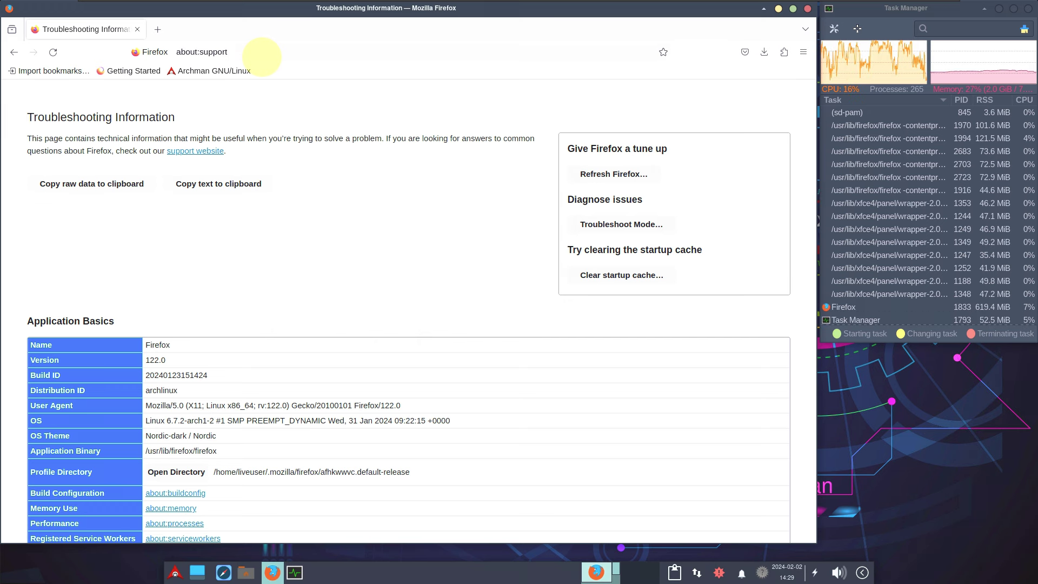
Step: Scroll through the troubleshooting information and quit Firefox with Ctrl+Q
scroll(314, 303, "down", 2)
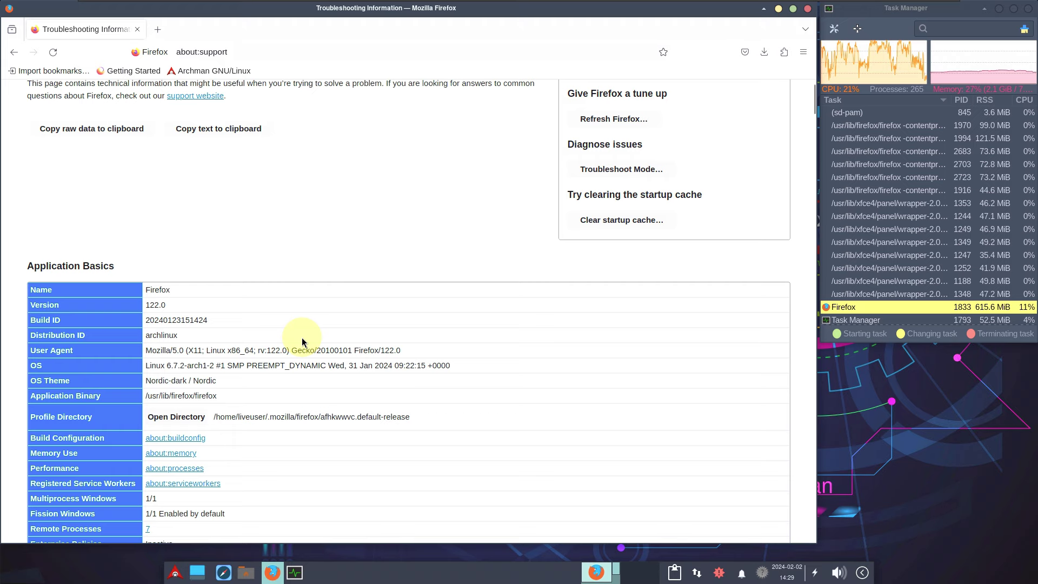
scroll(318, 329, "down", 2)
scroll(317, 326, "down", 5)
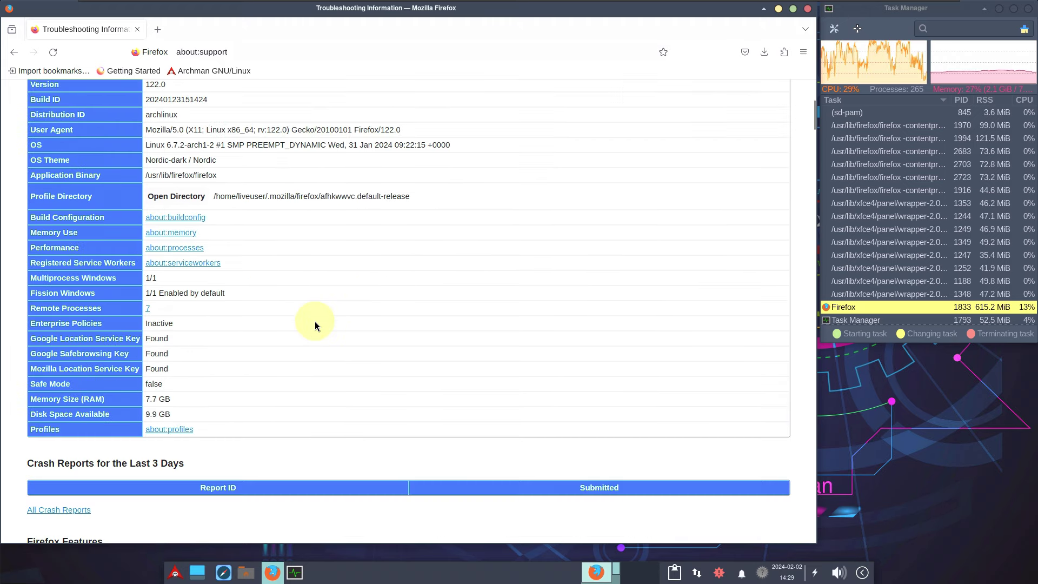
scroll(315, 325, "down", 6)
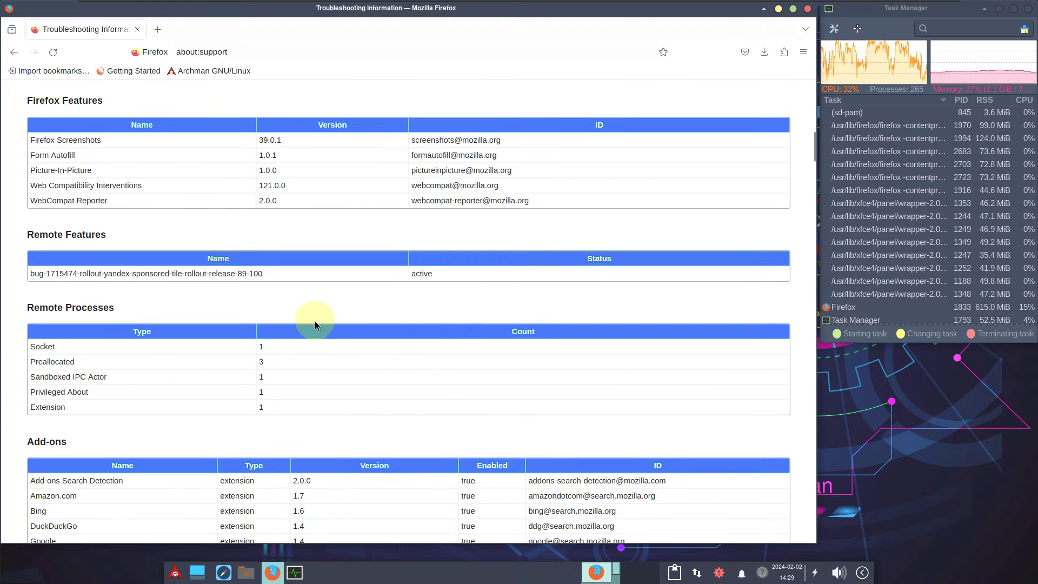
scroll(317, 326, "down", 2)
scroll(317, 324, "down", 6)
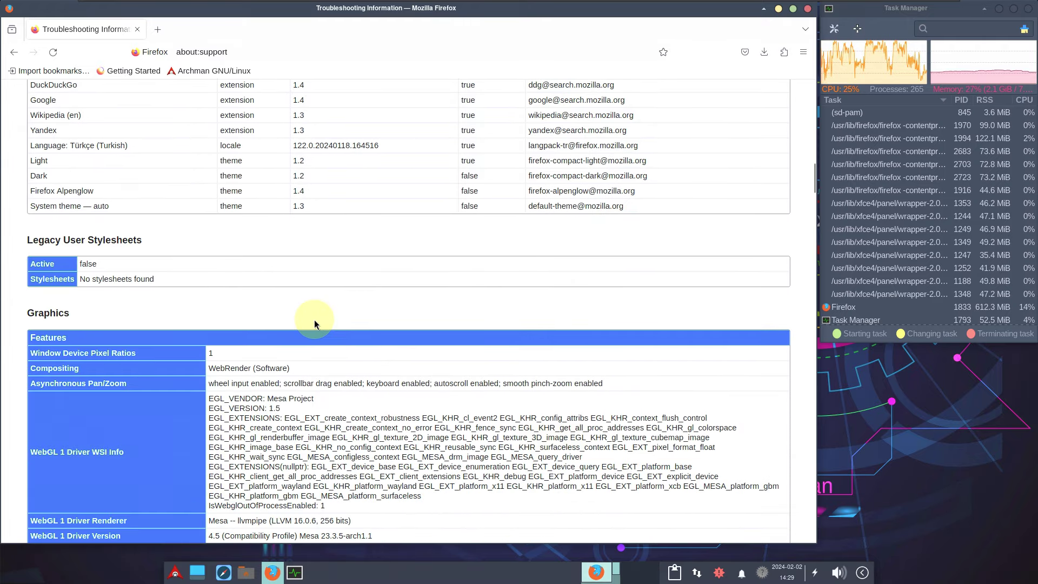
scroll(316, 325, "down", 4)
scroll(313, 319, "down", 6)
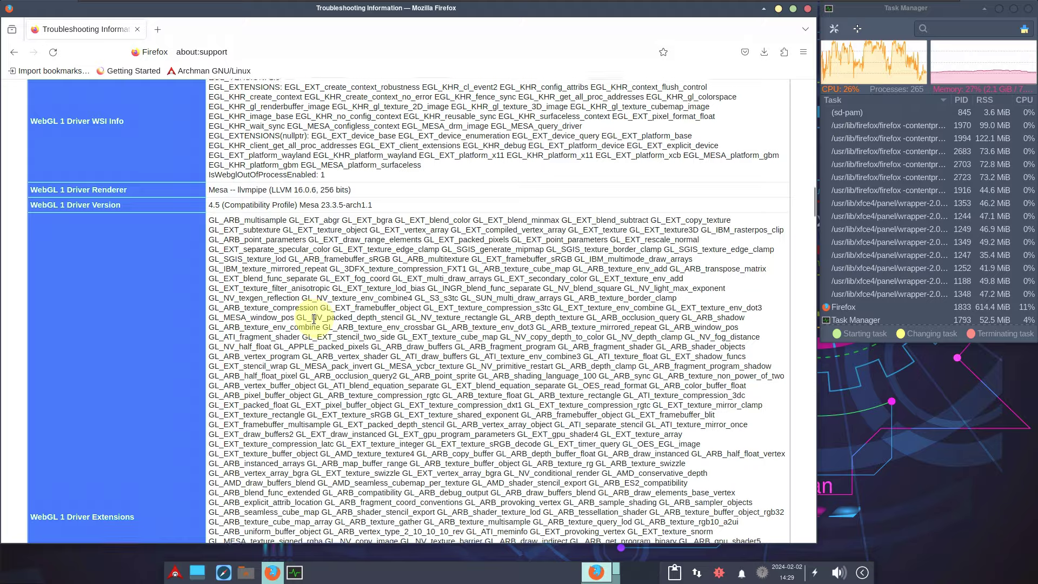
scroll(314, 319, "down", 8)
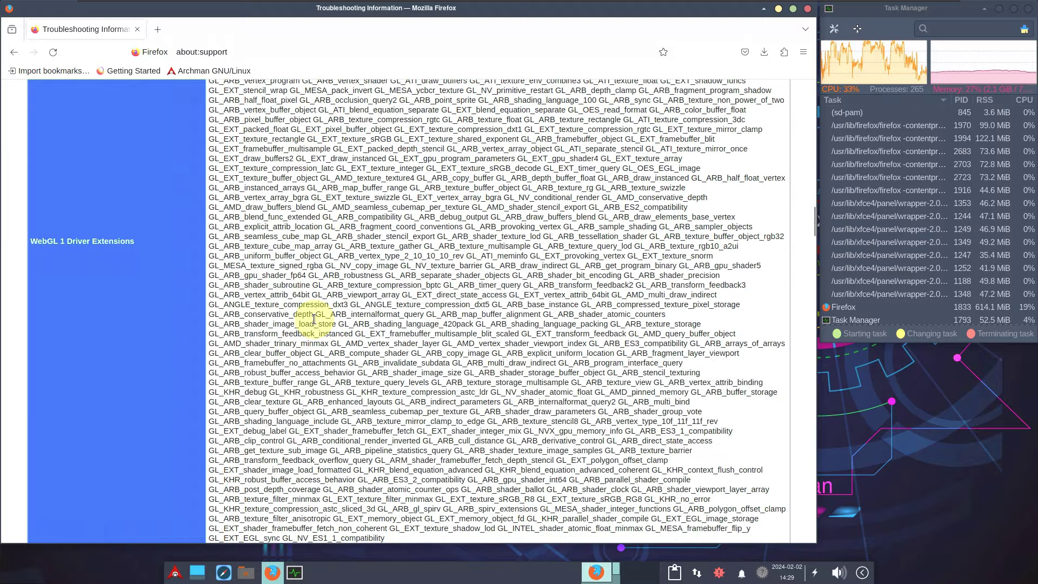
scroll(313, 319, "down", 9)
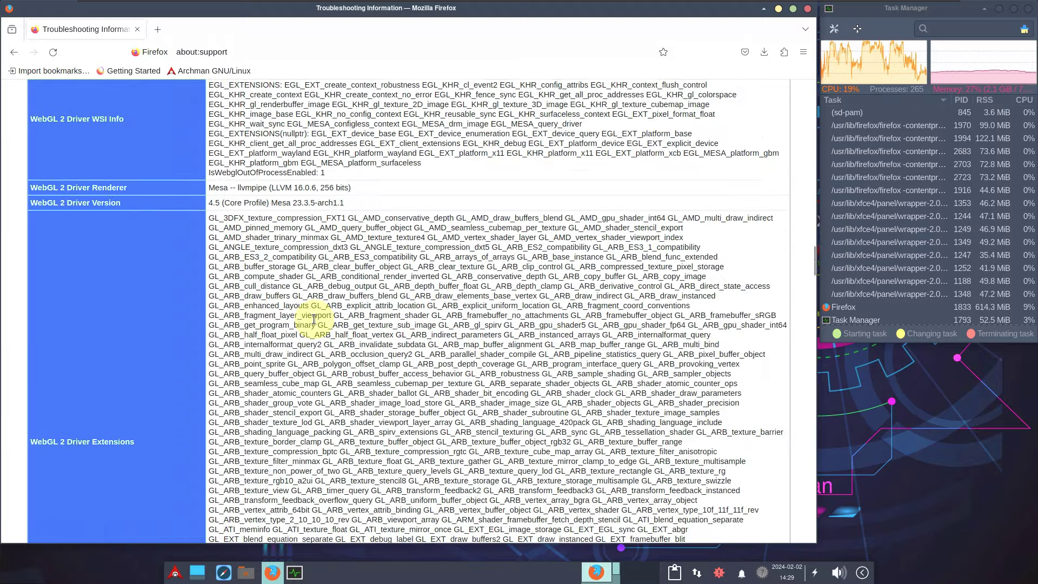
scroll(312, 317, "down", 8)
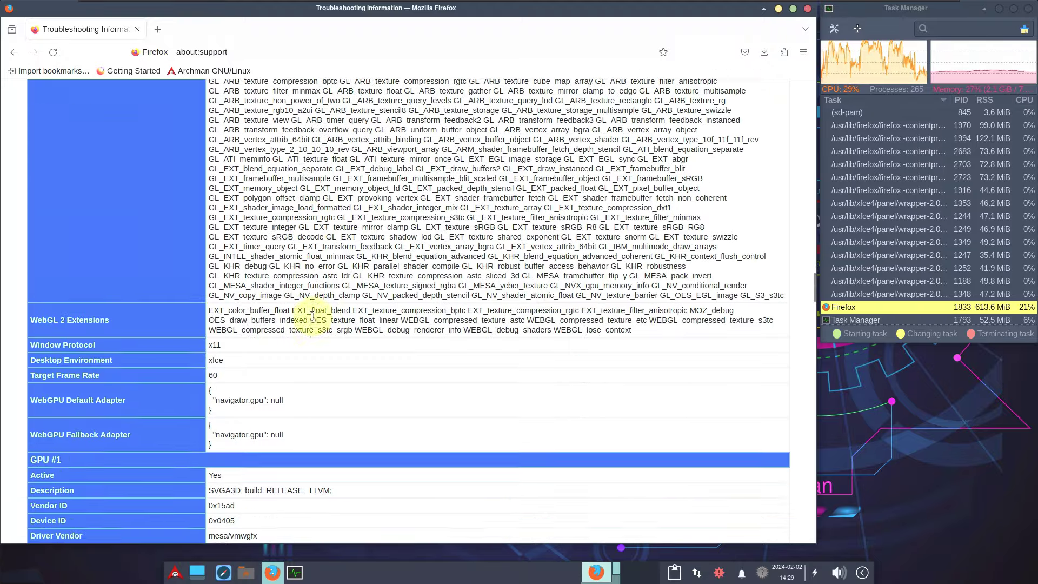
scroll(313, 317, "down", 8)
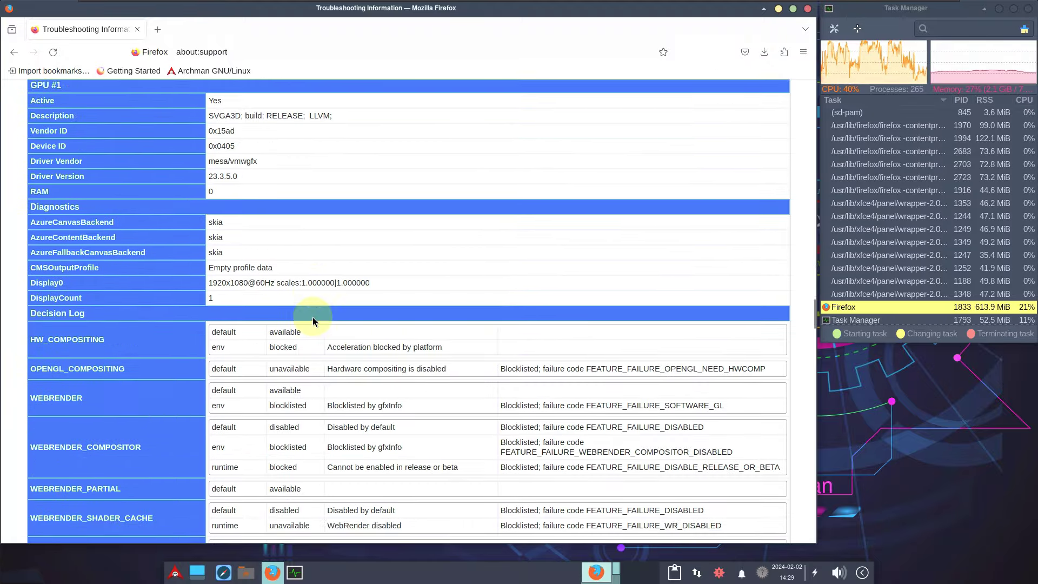
scroll(313, 316, "down", 2)
key("ctrl+q")
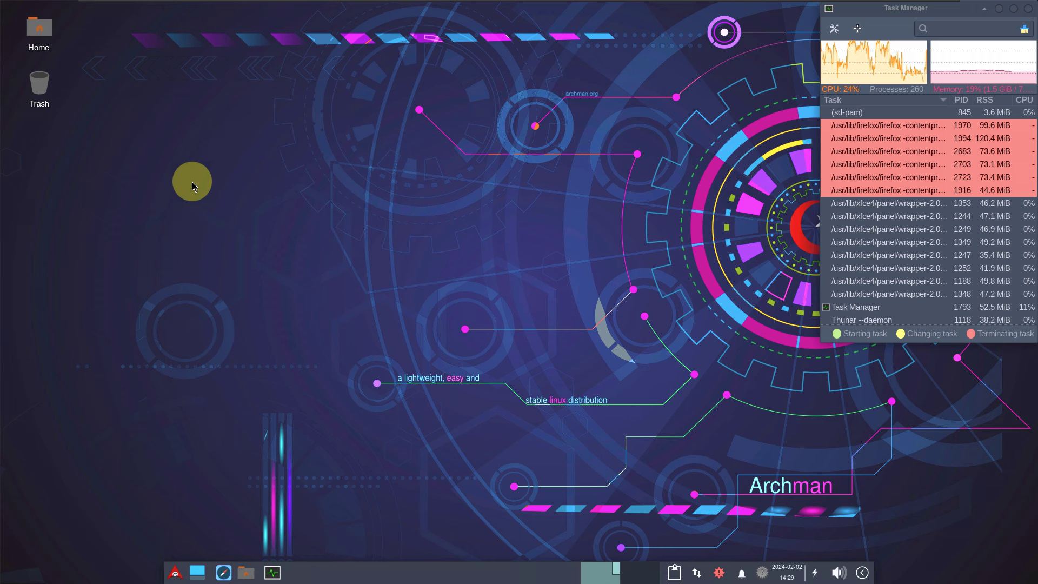
Step: Launch Xfce Terminal from the desktop menu's Applications > System and enlarge its window
right_click(193, 182)
mouse_move(229, 347)
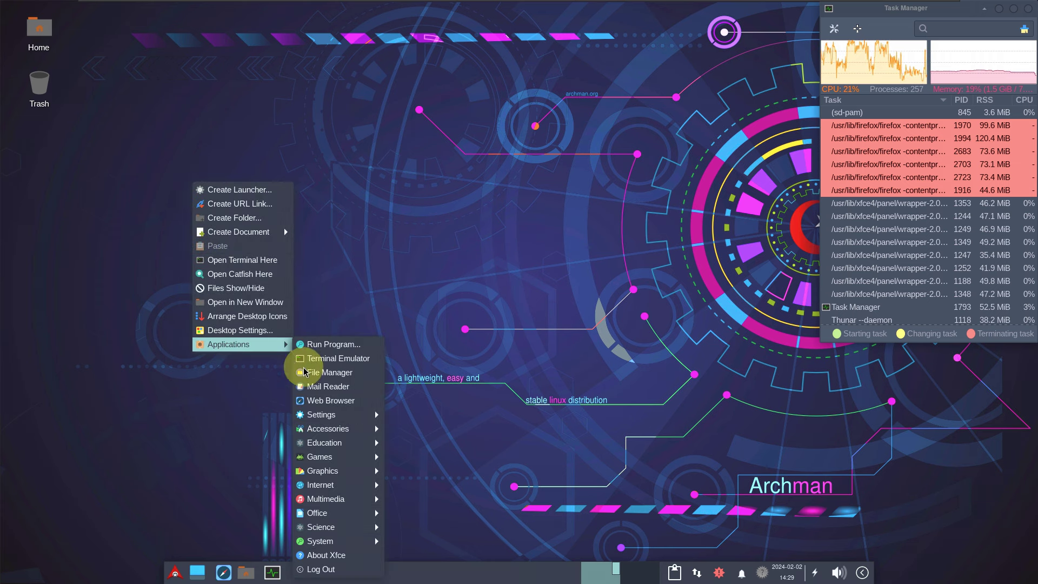
mouse_move(329, 546)
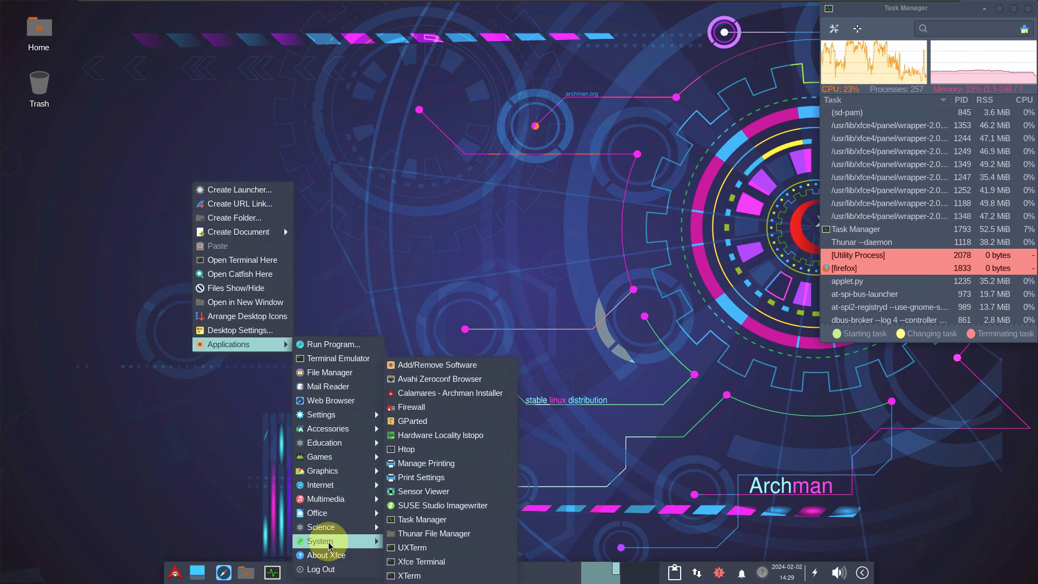
left_click(421, 561)
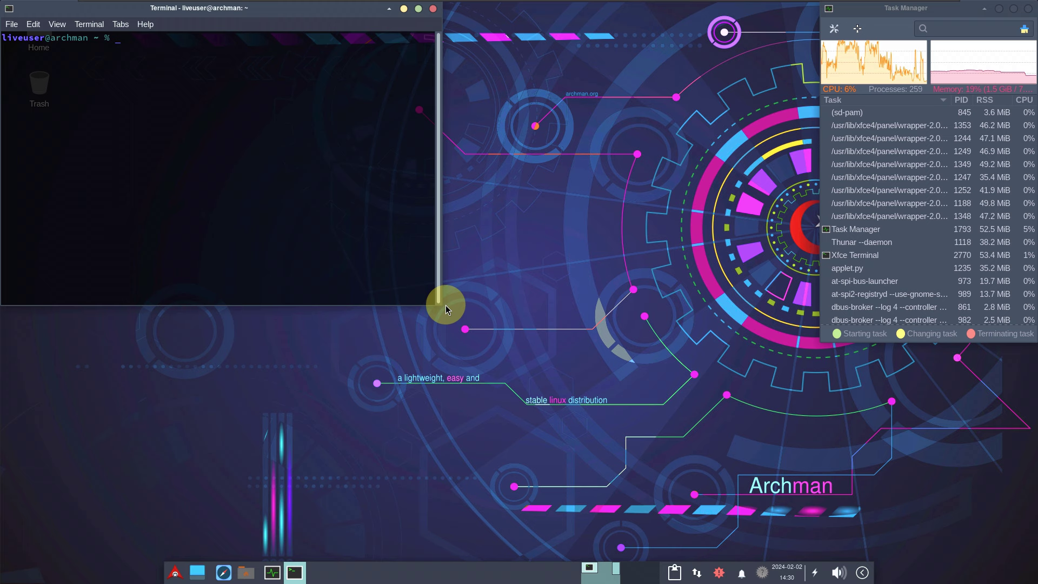
left_click_drag(438, 303, 821, 547)
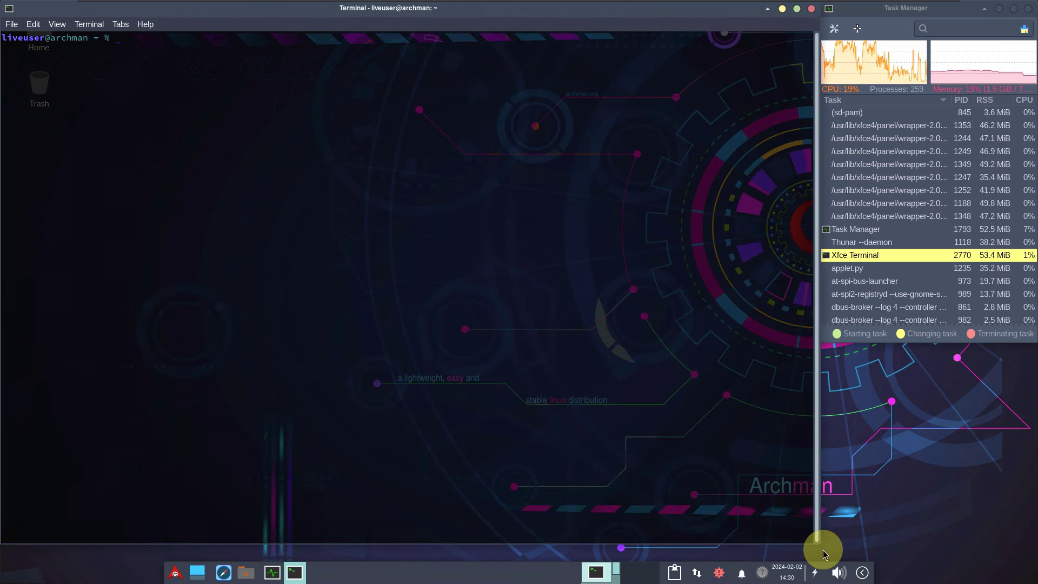
Step: Check the terminal's About box (version 1.1.1), dismiss it, and open Edit > Preferences
left_click(145, 25)
left_click(159, 53)
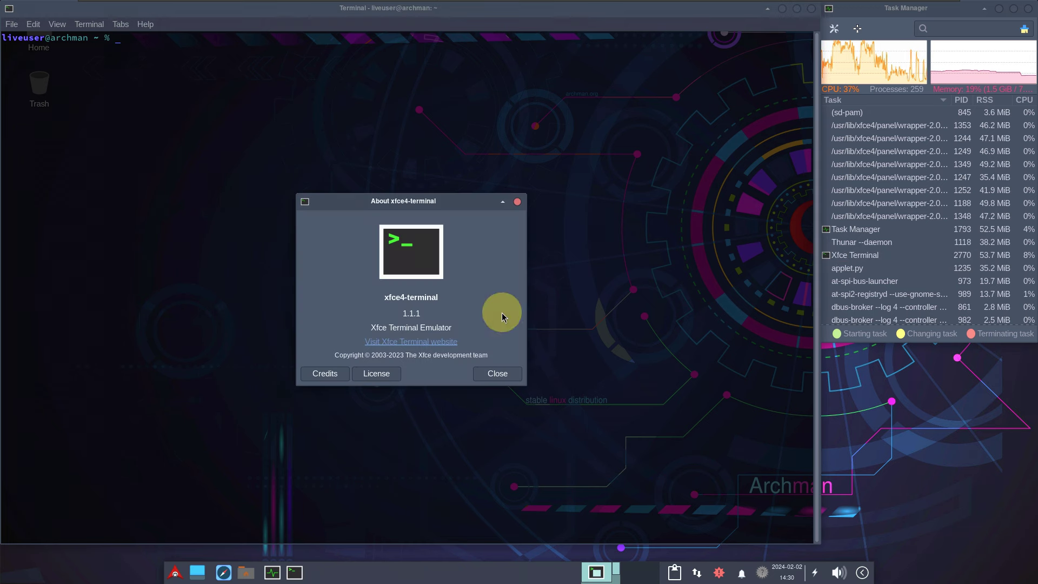
left_click(498, 373)
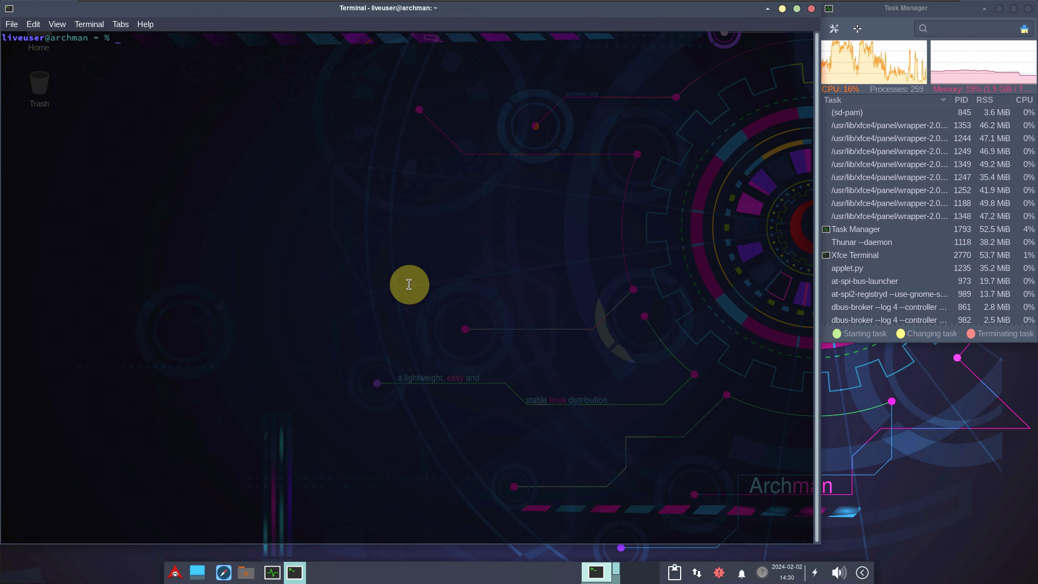
left_click(33, 25)
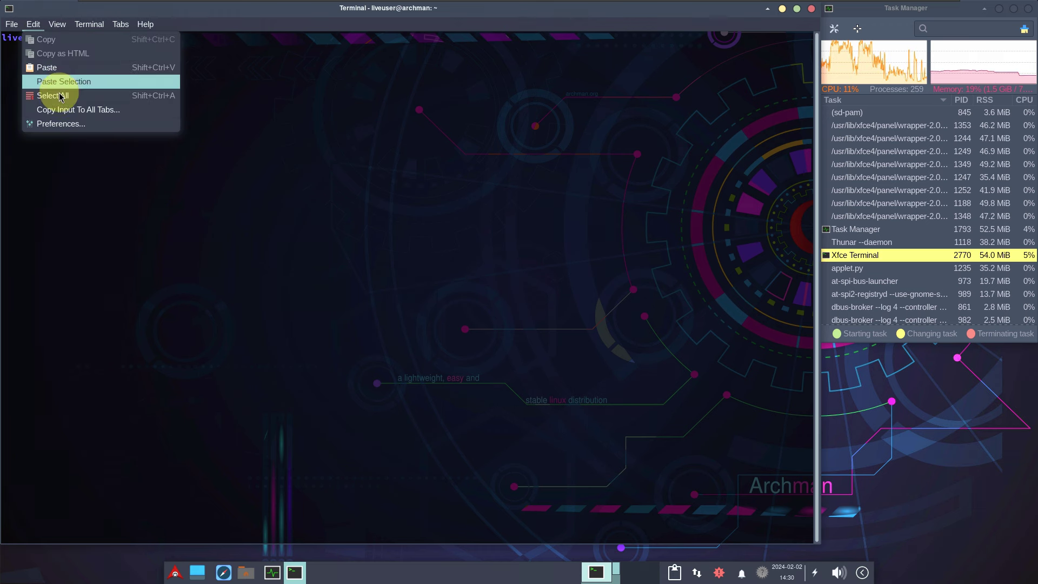
left_click(76, 124)
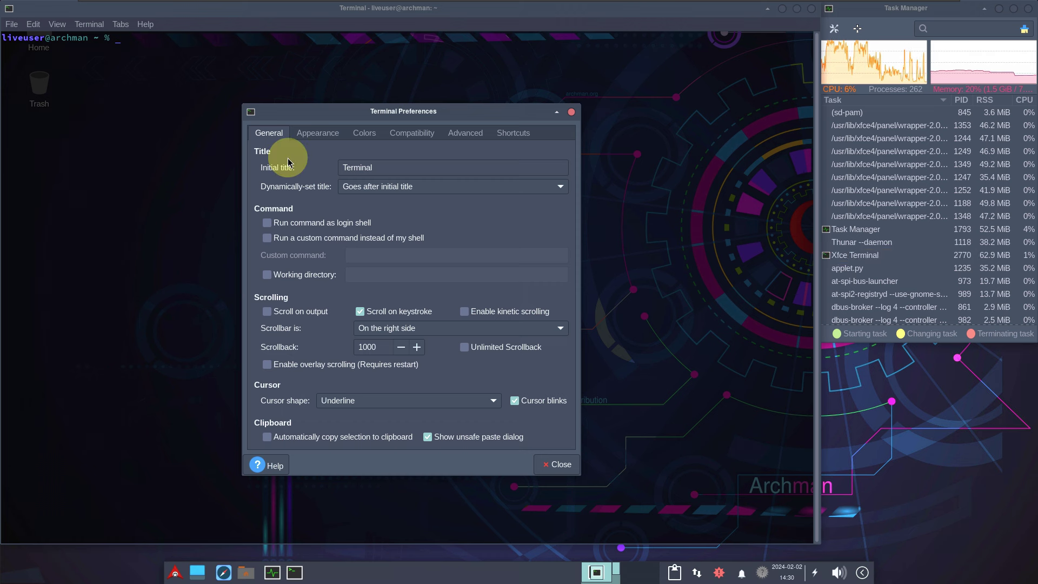
Step: Apply the Black on White colour preset in the terminal preferences
left_click(316, 133)
left_click(356, 135)
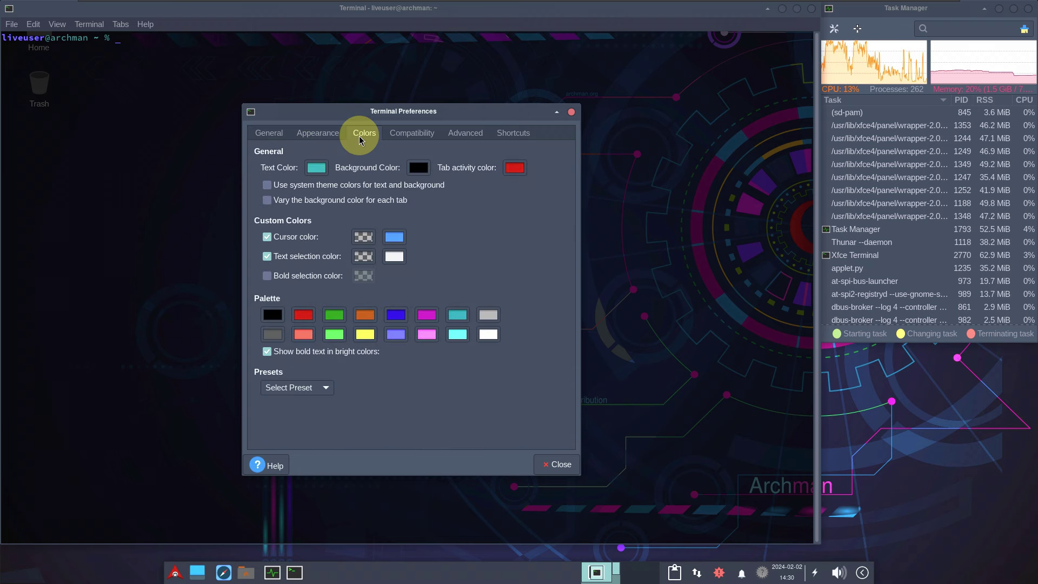
left_click(298, 387)
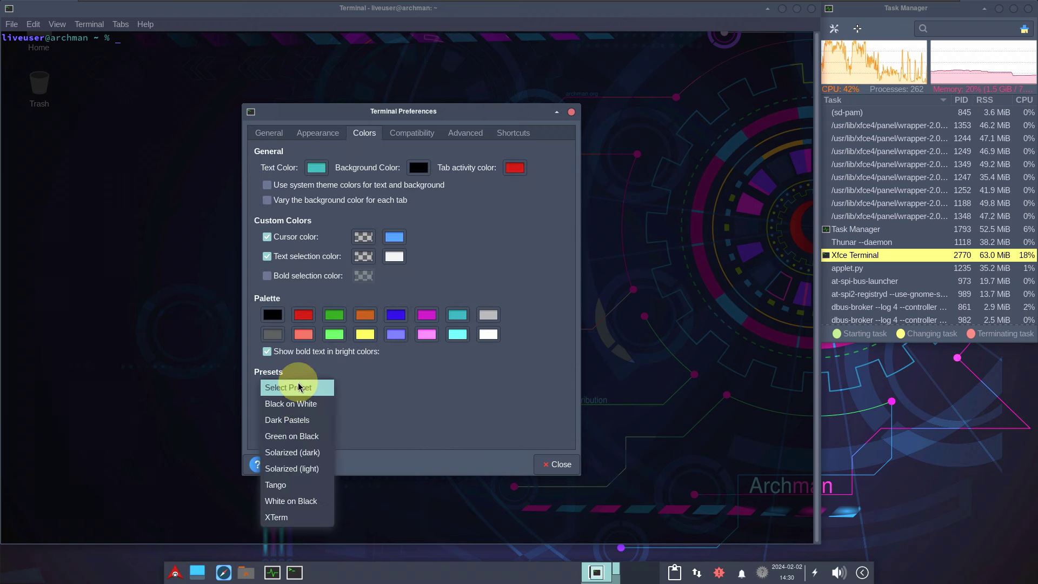
left_click(291, 405)
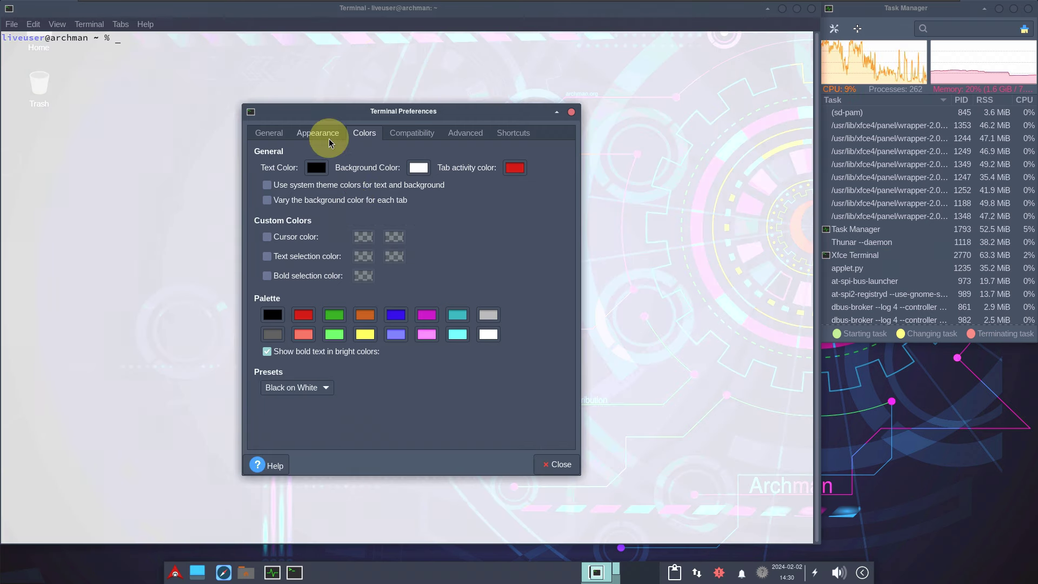
Step: Set the terminal background to None (use solid color) and close Preferences
left_click(330, 136)
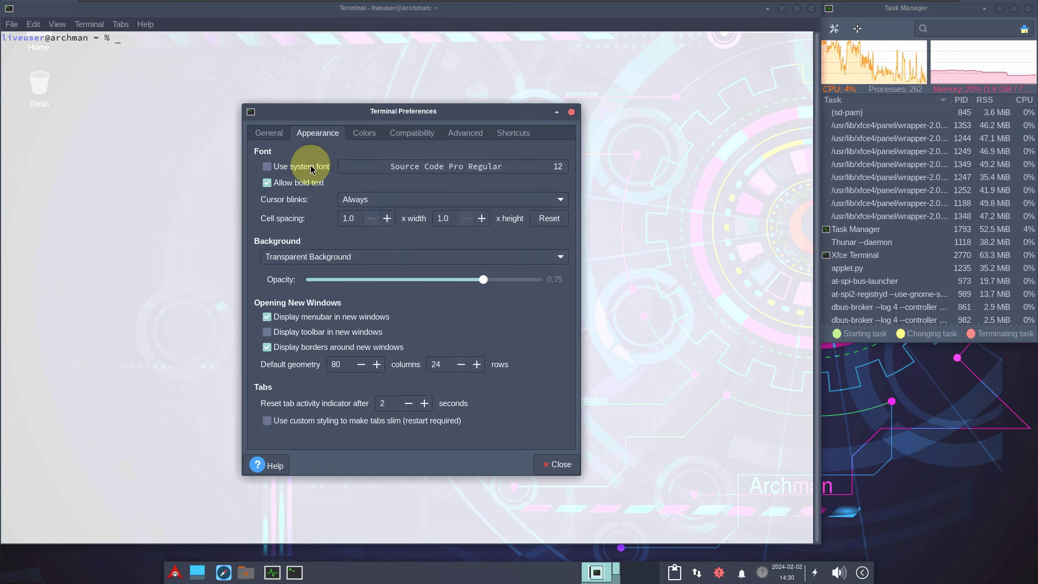
left_click(298, 257)
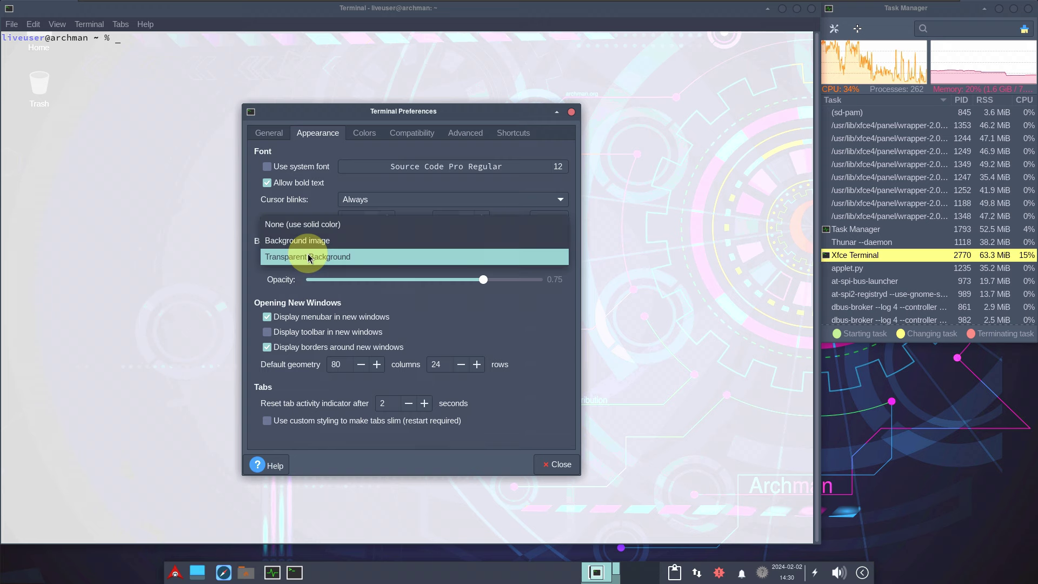
left_click(308, 233)
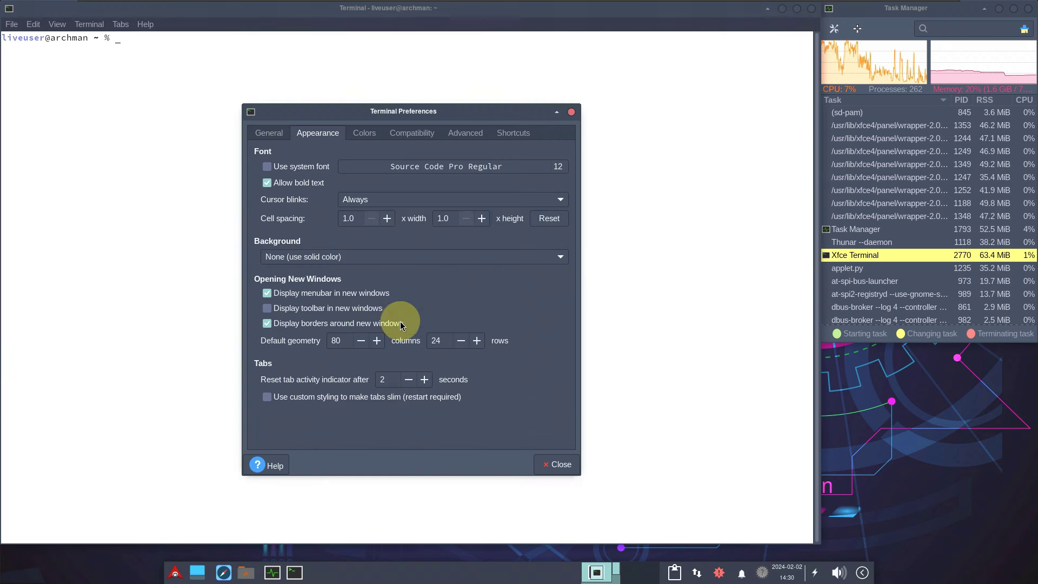
left_click(550, 460)
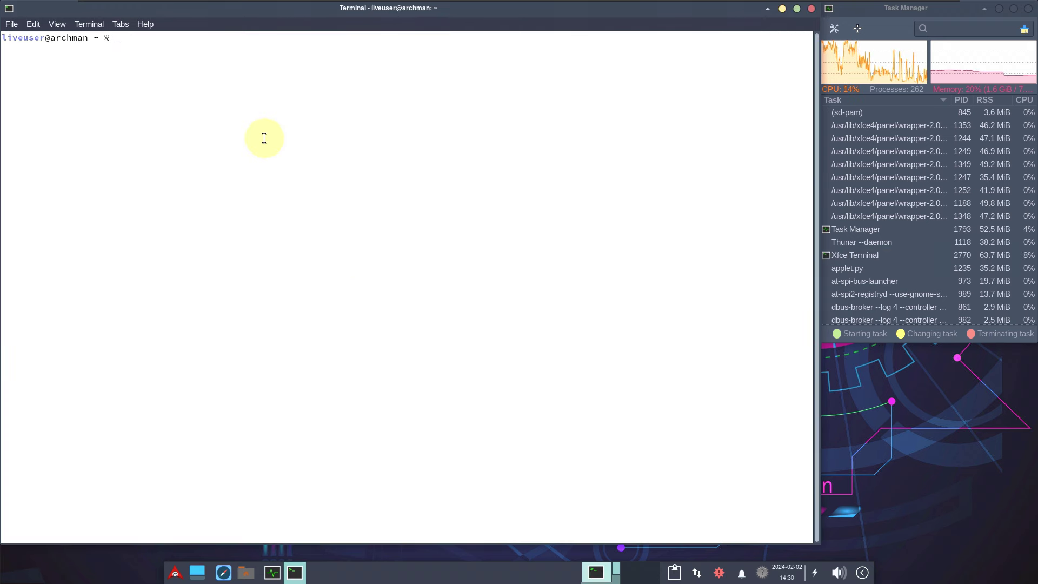
Step: Run inxi -sv8 and scroll through its CPU, graphics, network and process sections
type("inxi -sv8")
key("Return")
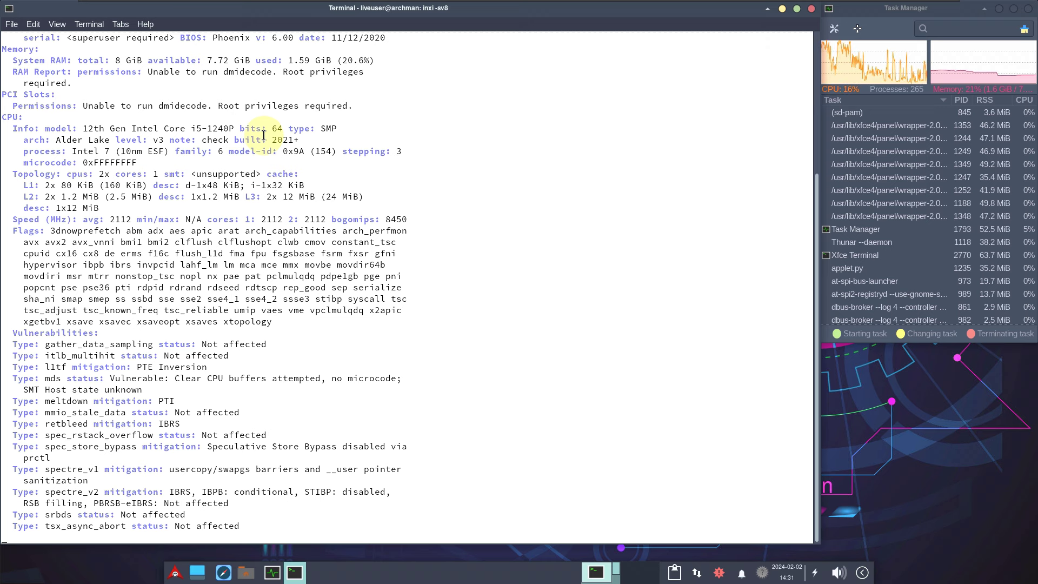
scroll(263, 135, "down", 10)
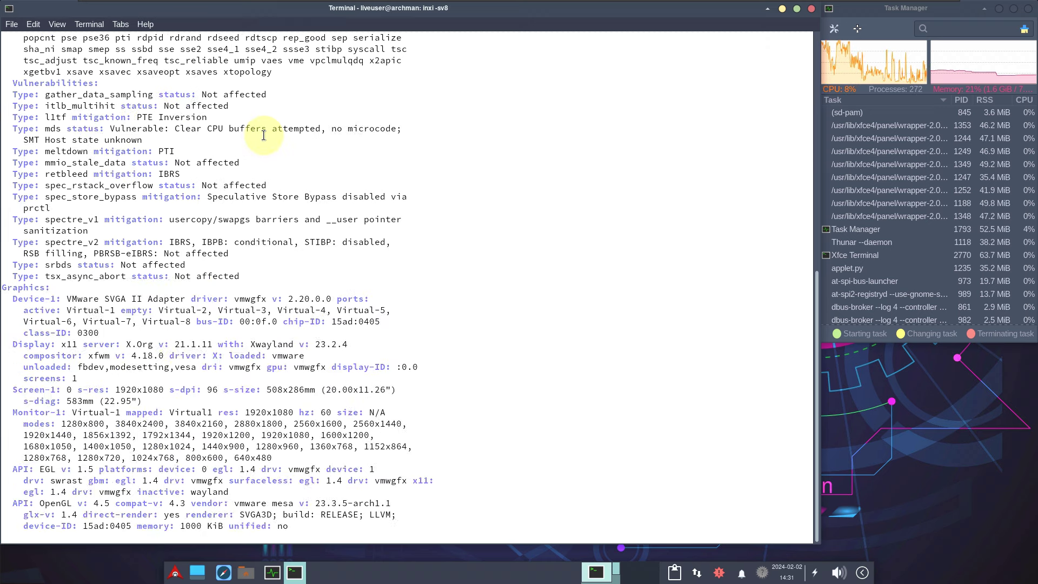
scroll(263, 135, "down", 15)
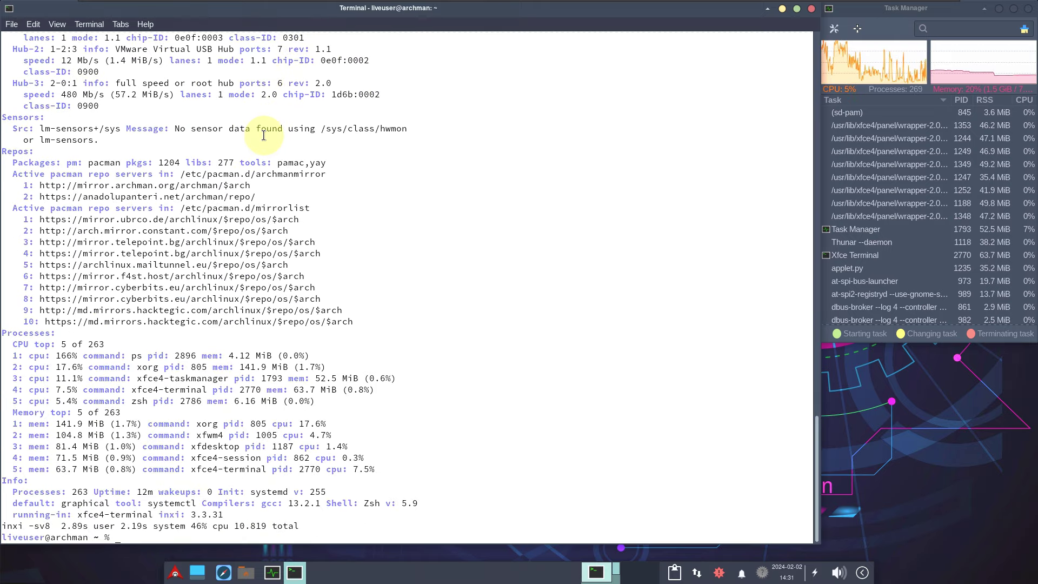
scroll(355, 203, "up", 20)
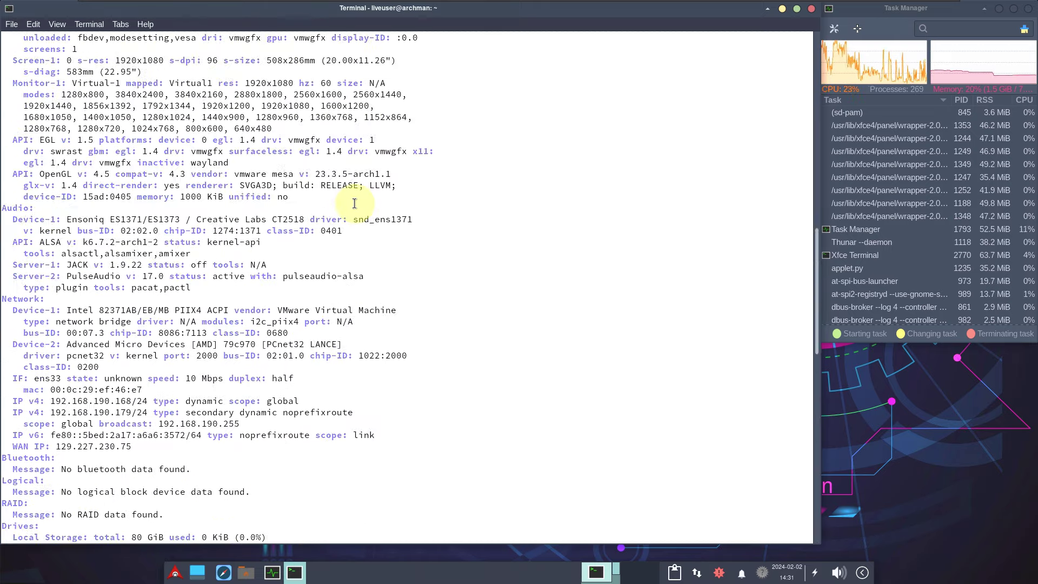
scroll(354, 203, "up", 20)
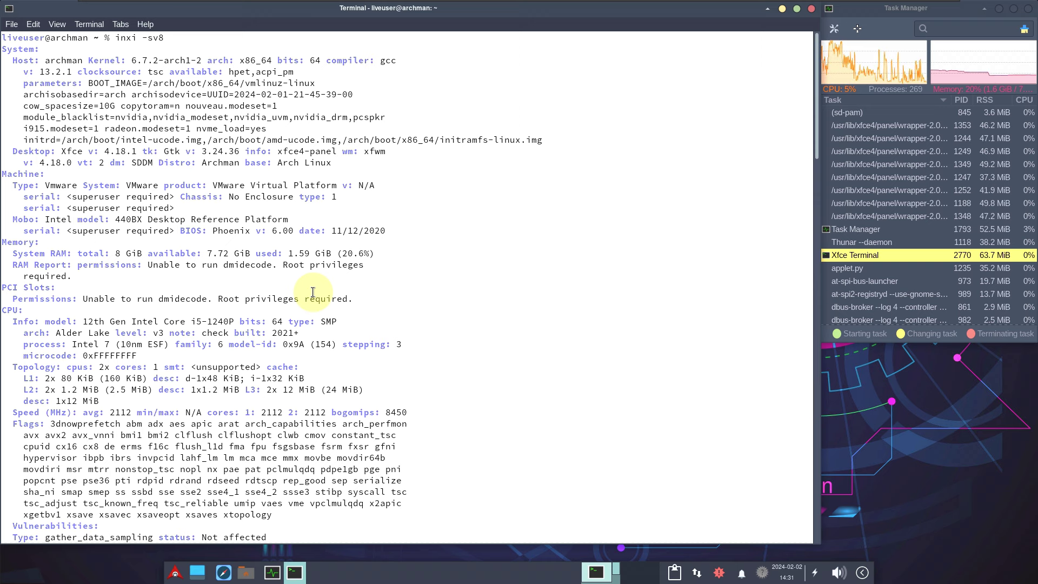
scroll(312, 292, "down", 3)
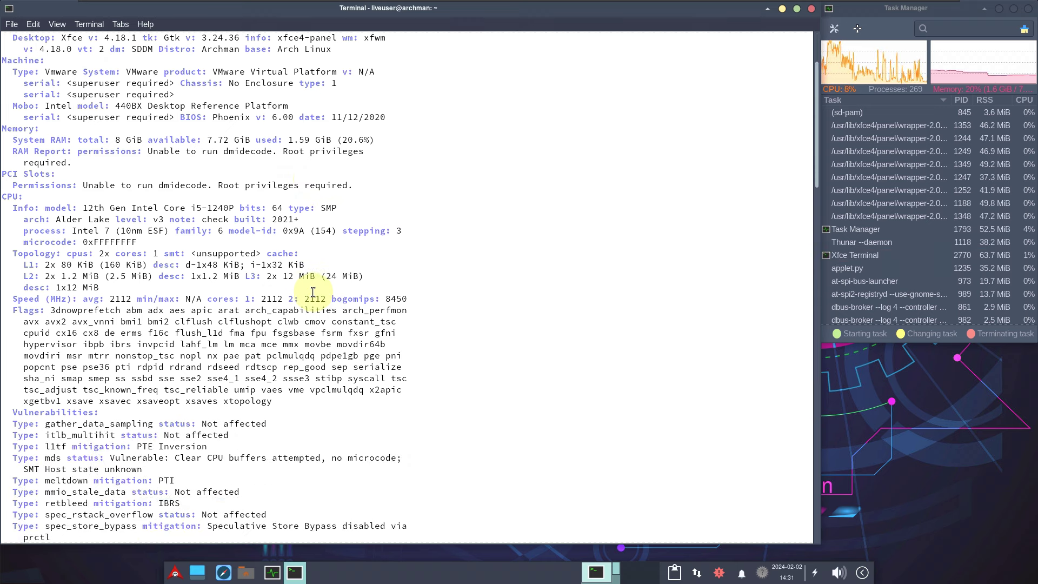
scroll(313, 292, "down", 3)
scroll(312, 292, "down", 5)
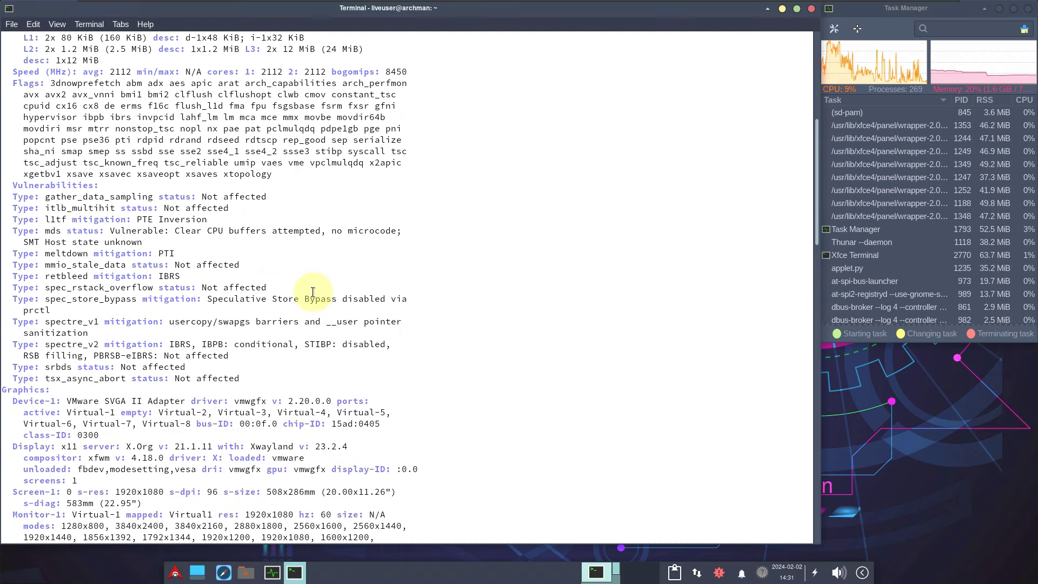
scroll(312, 292, "down", 18)
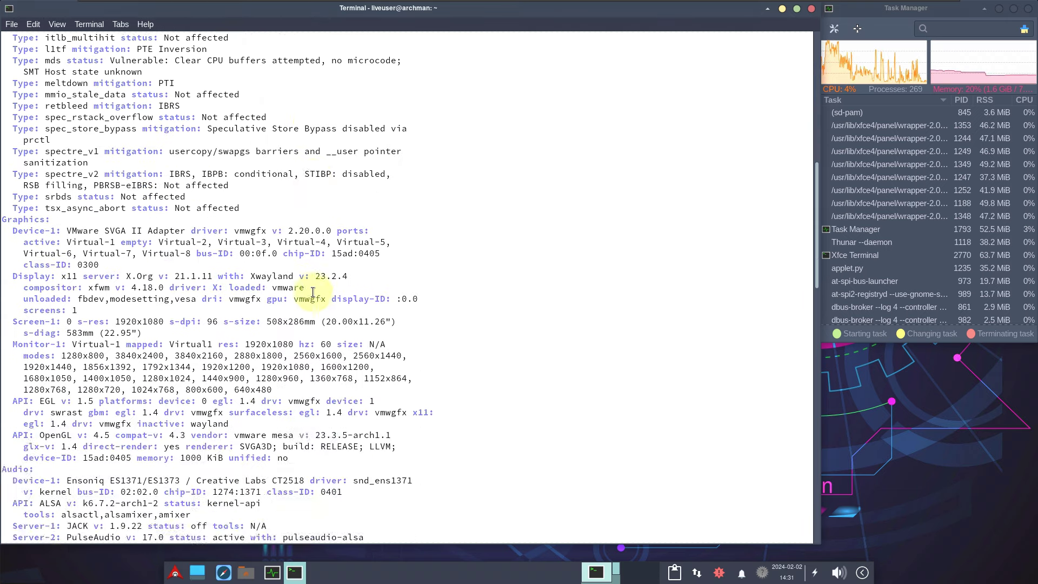
scroll(312, 292, "down", 12)
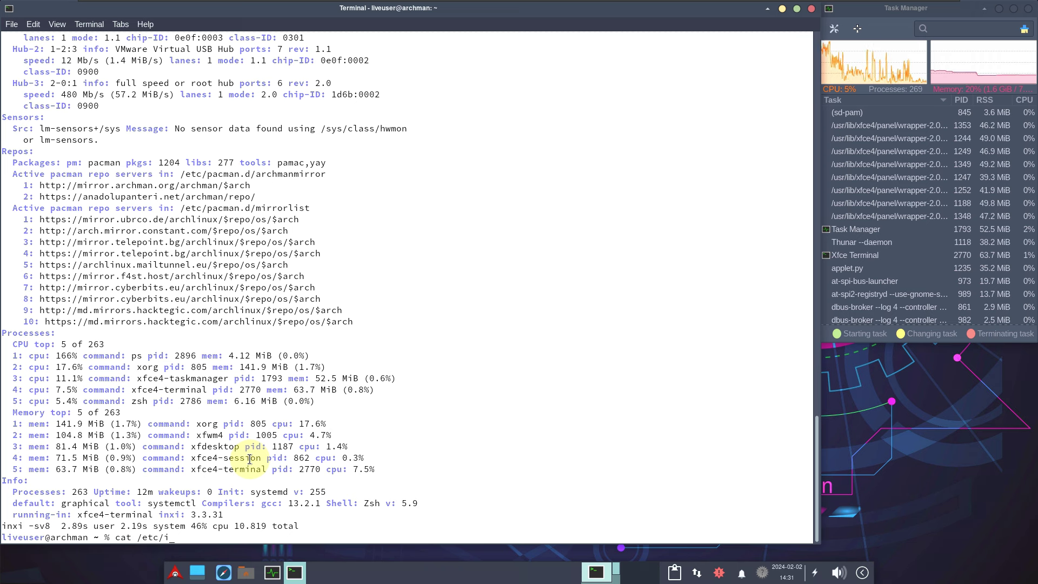
Step: Show the contents of /etc/issue and run neofetch for a system summary
type("ue")
key("Return")
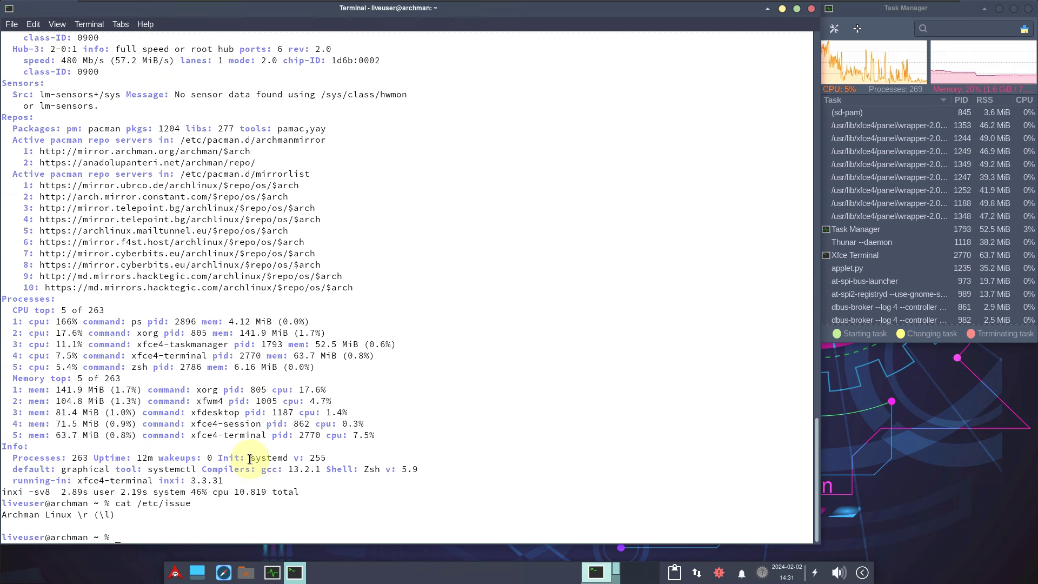
type("neofetc")
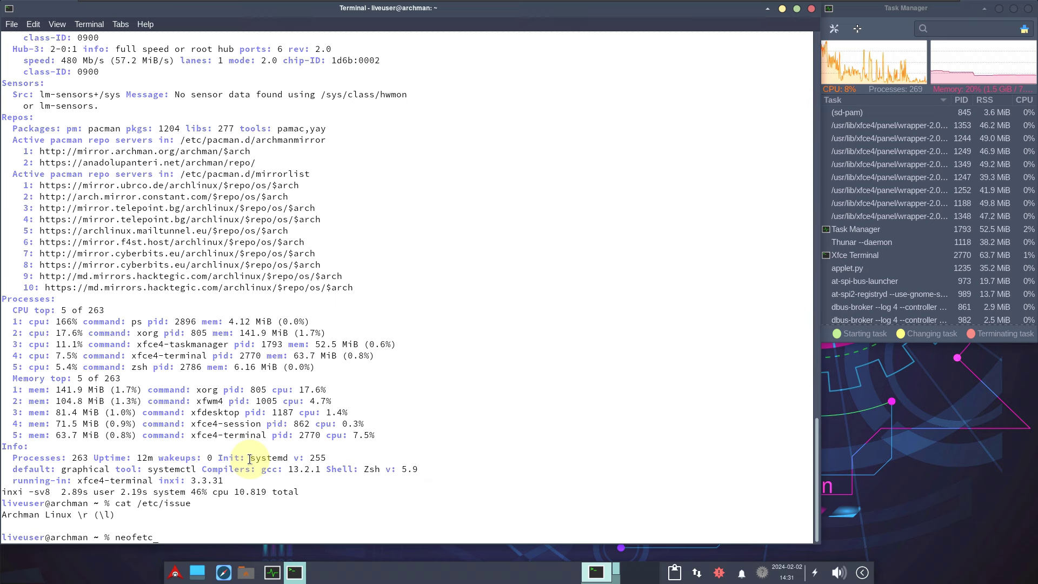
type("h")
key("Return")
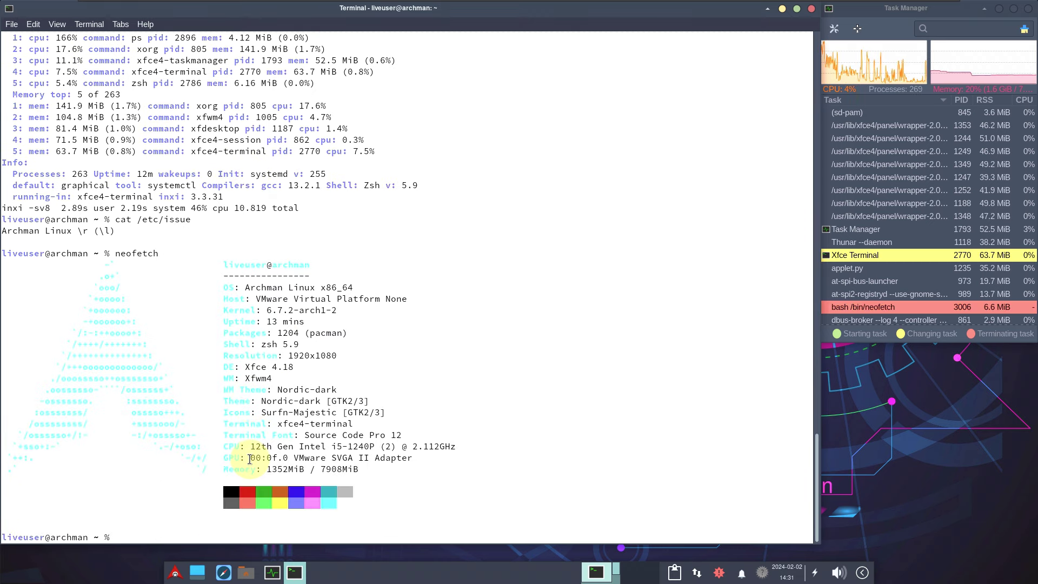
Step: Run the inxi, inxi -b, inxi -G and inxi -F hardware reports
type("in")
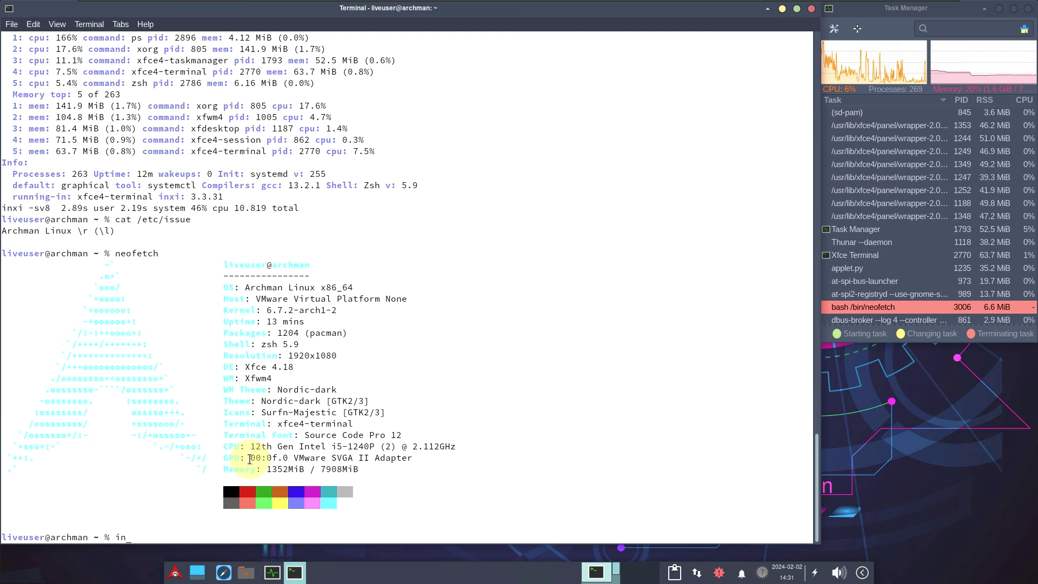
type("xi")
key("Return")
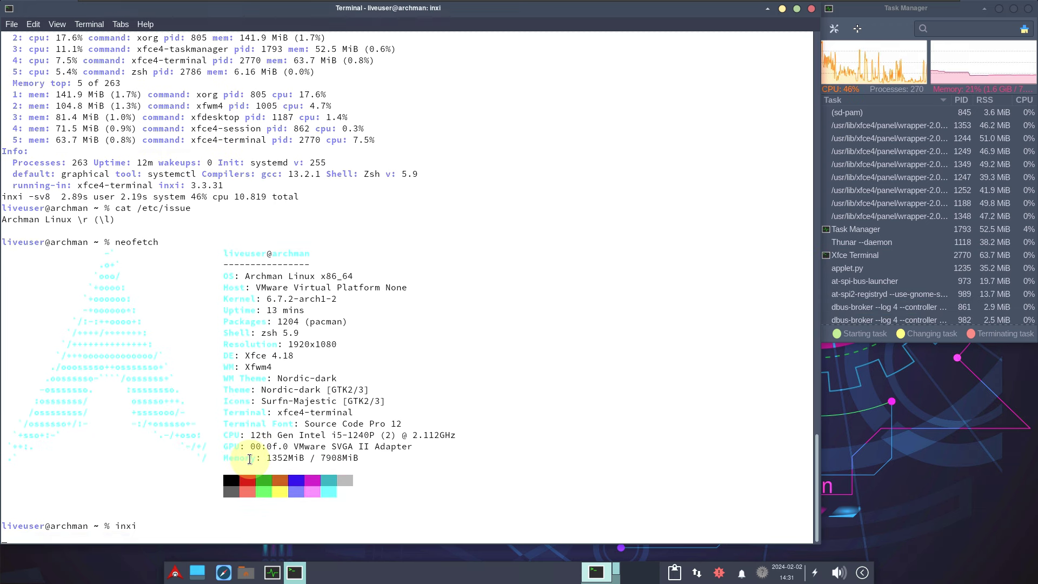
type("in")
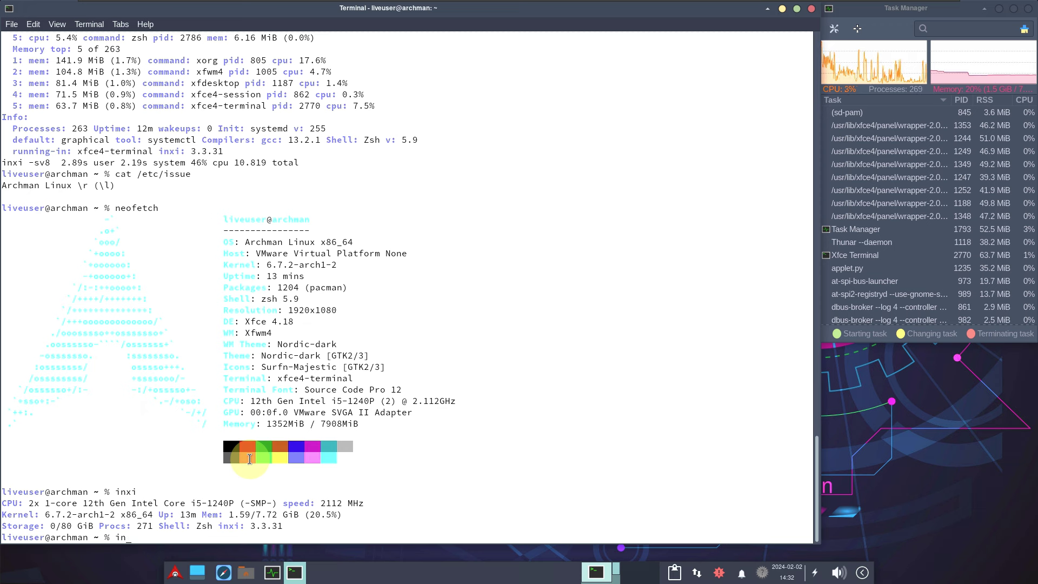
type("xi ")
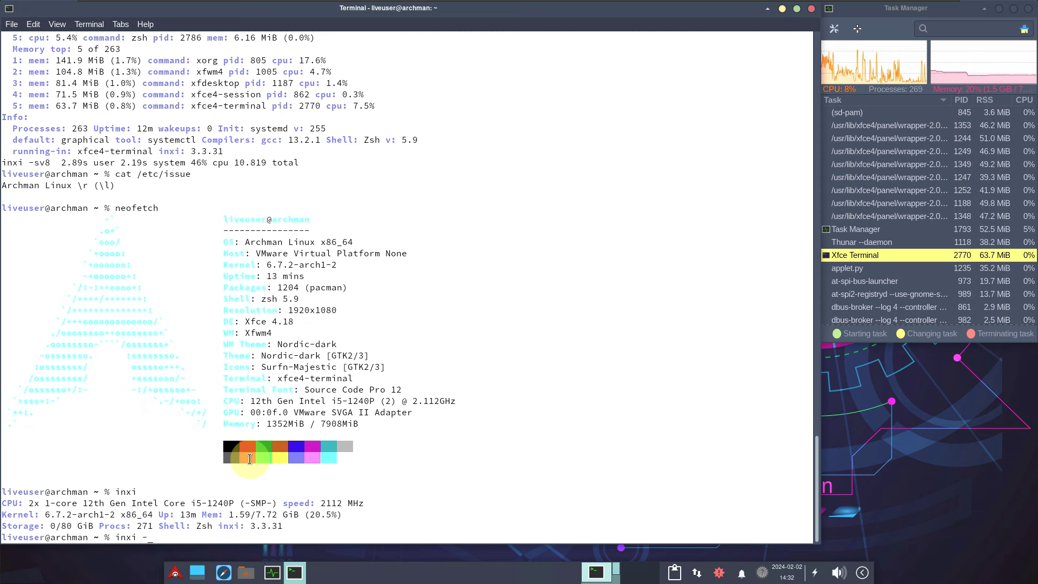
type("-b")
key("Return")
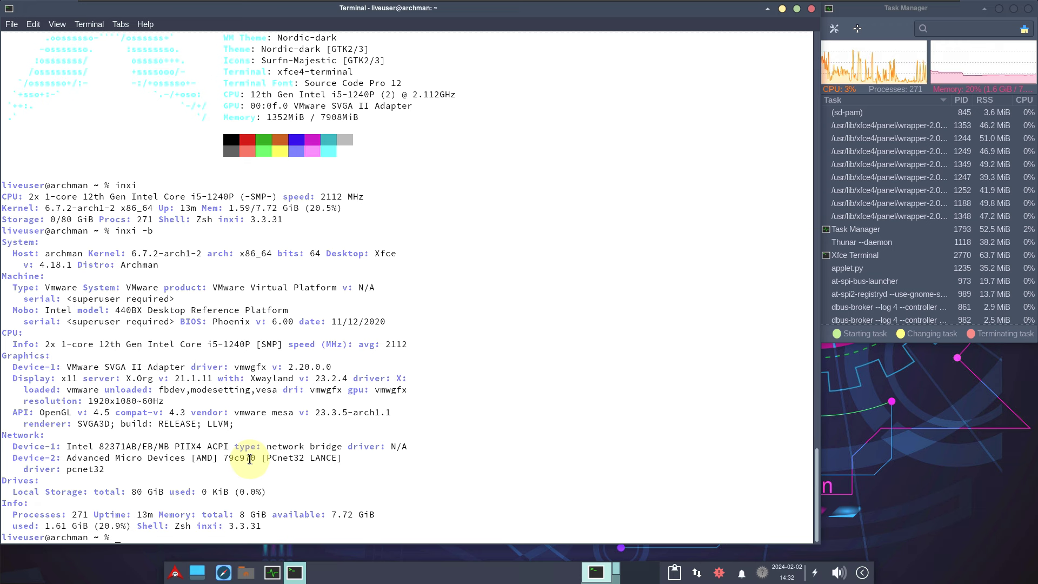
type("nxi ")
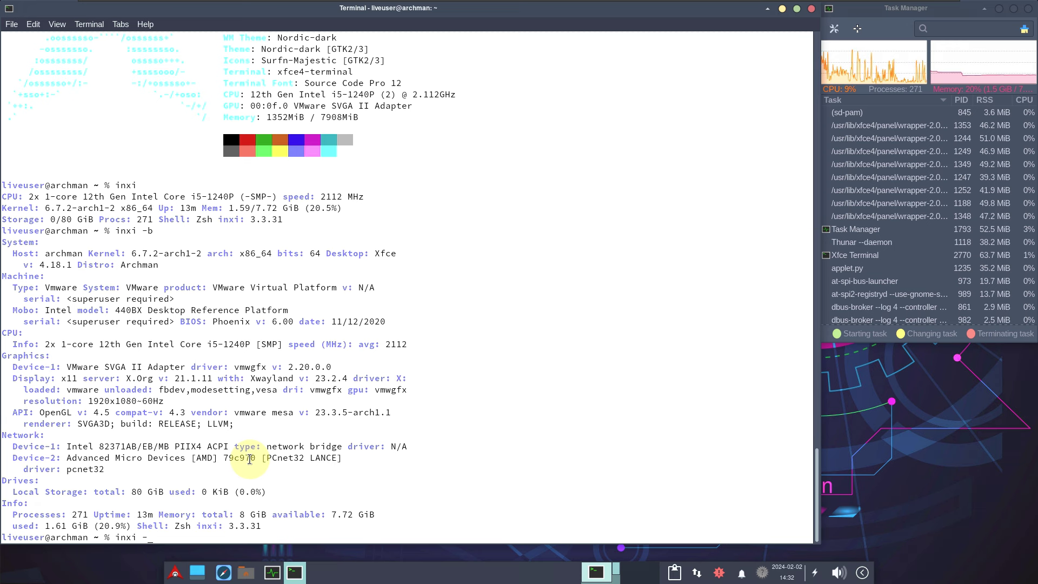
type("-")
key("Return")
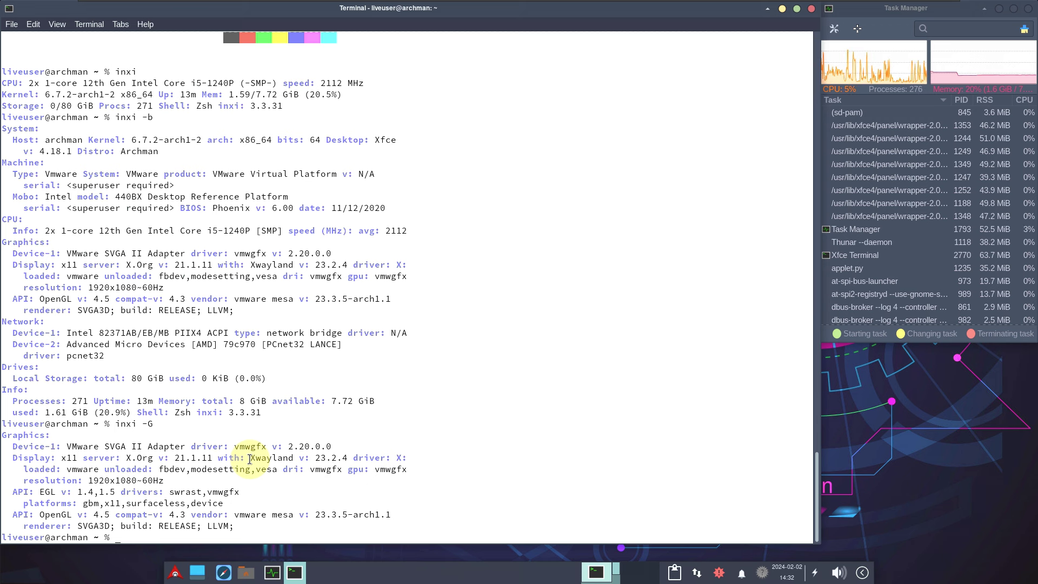
type("nxi")
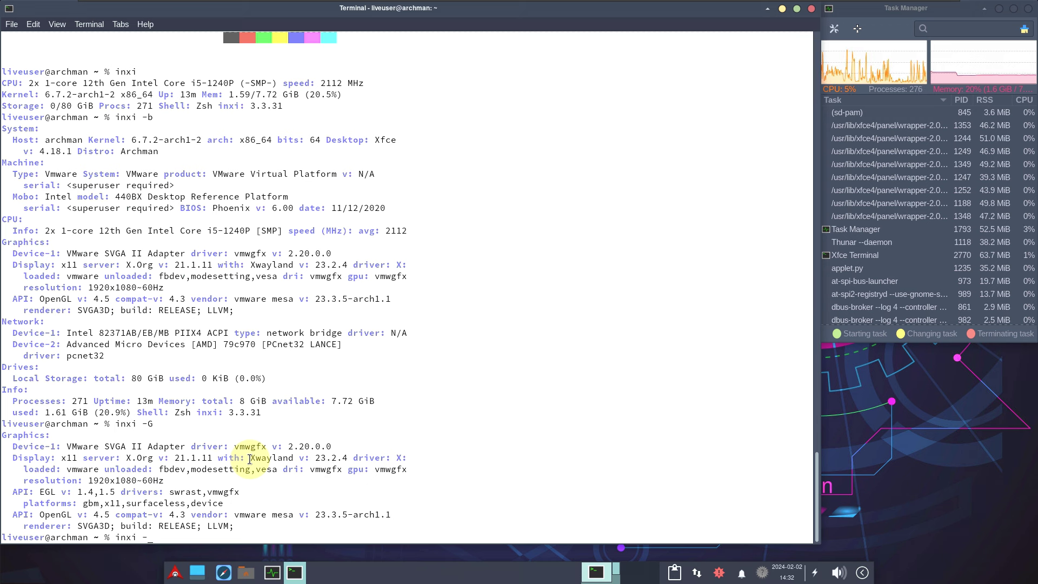
type(" -F")
key("Return")
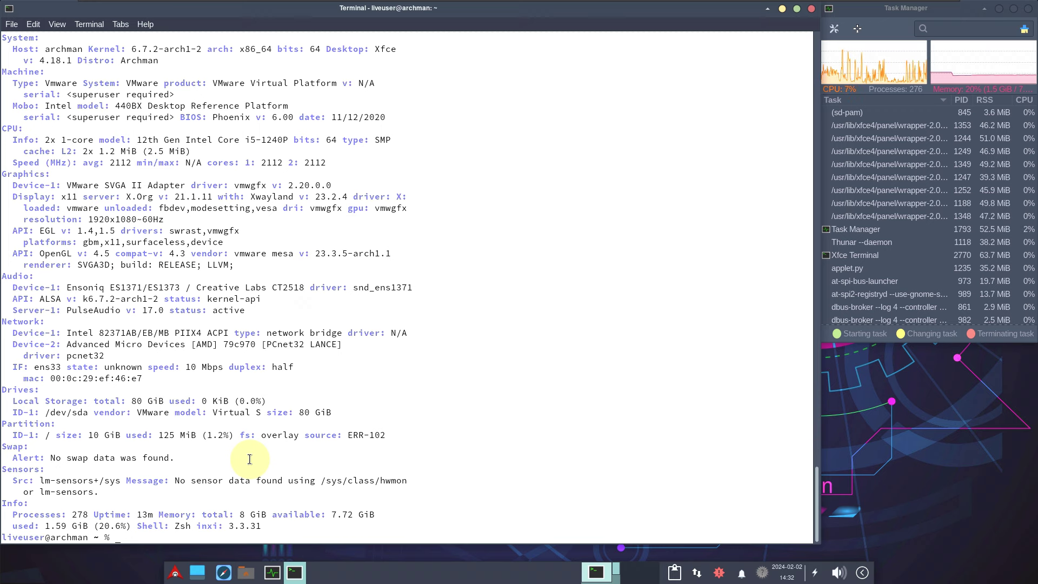
Step: Browse running processes in htop, then close the terminal window despite htop running
type("to")
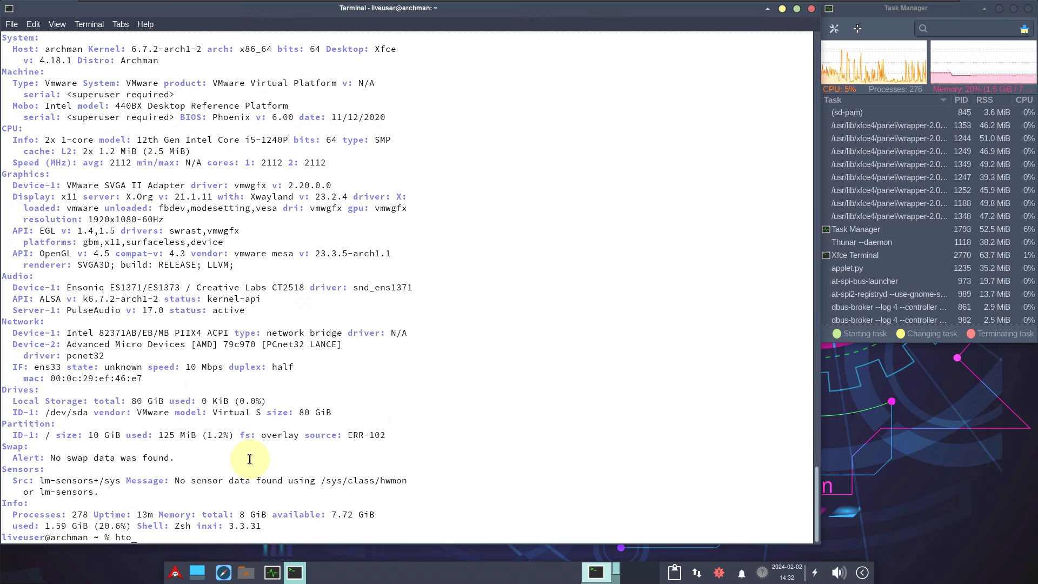
type("p")
key("Return")
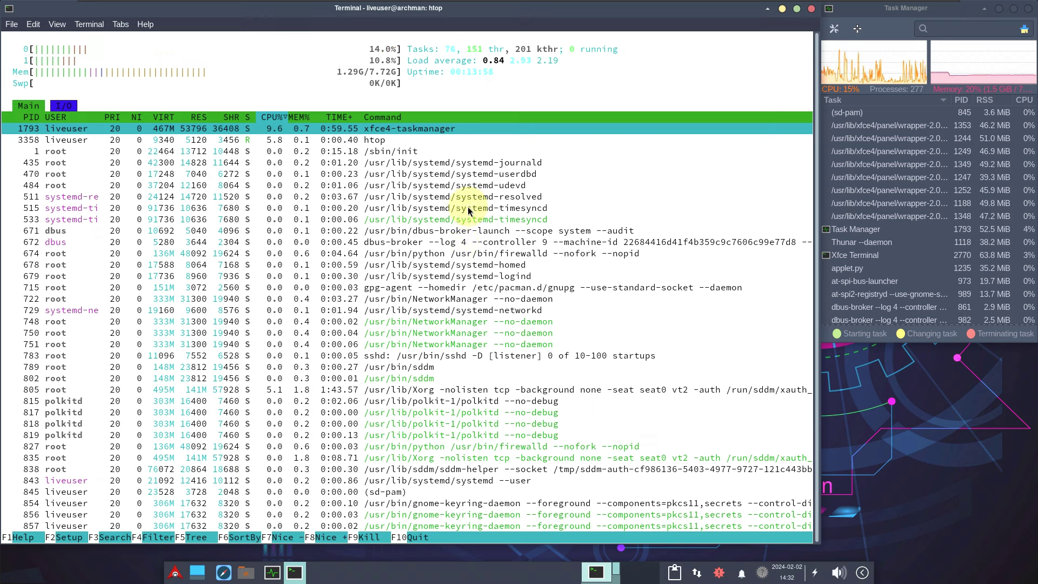
left_click(812, 10)
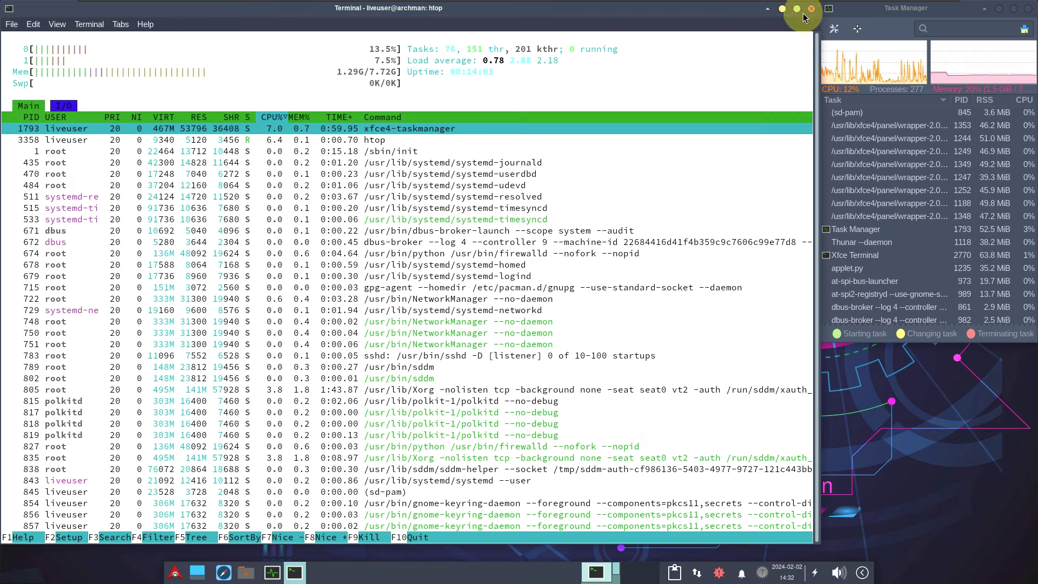
left_click(426, 331)
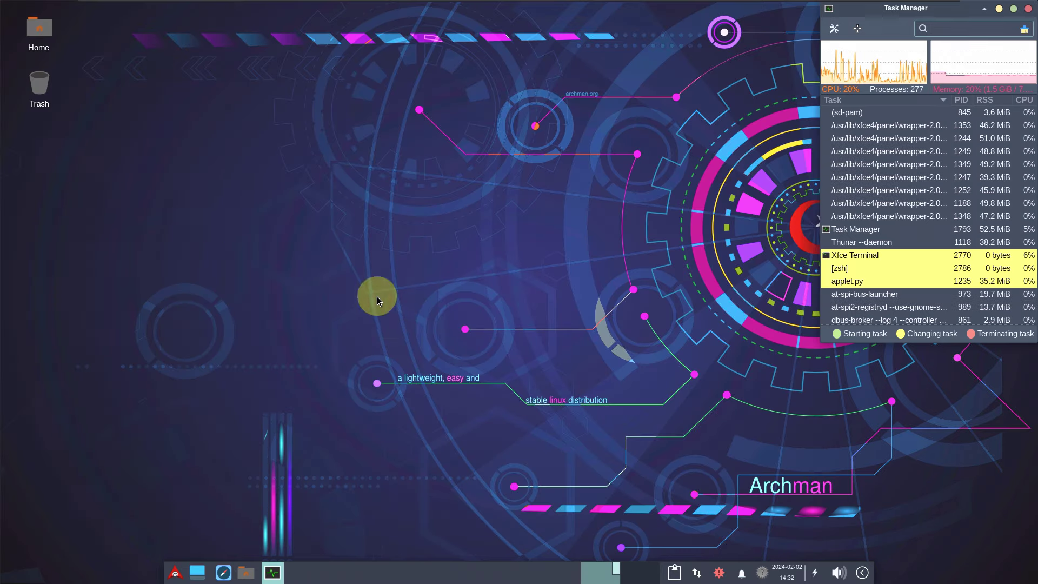
Step: Start 'Calamares - Archman Installer' from the desktop menu's Applications > System
right_click(170, 140)
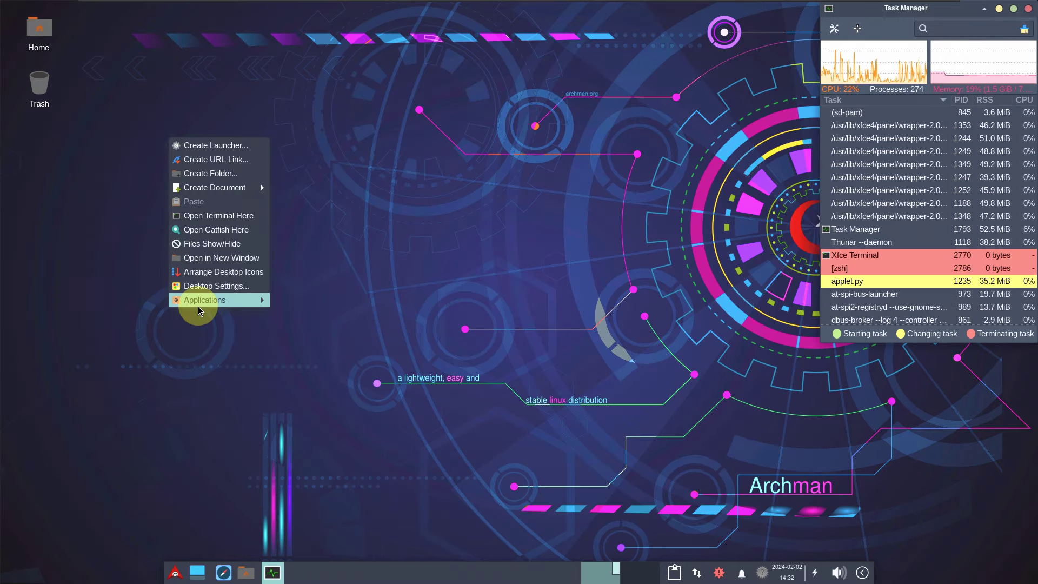
mouse_move(197, 302)
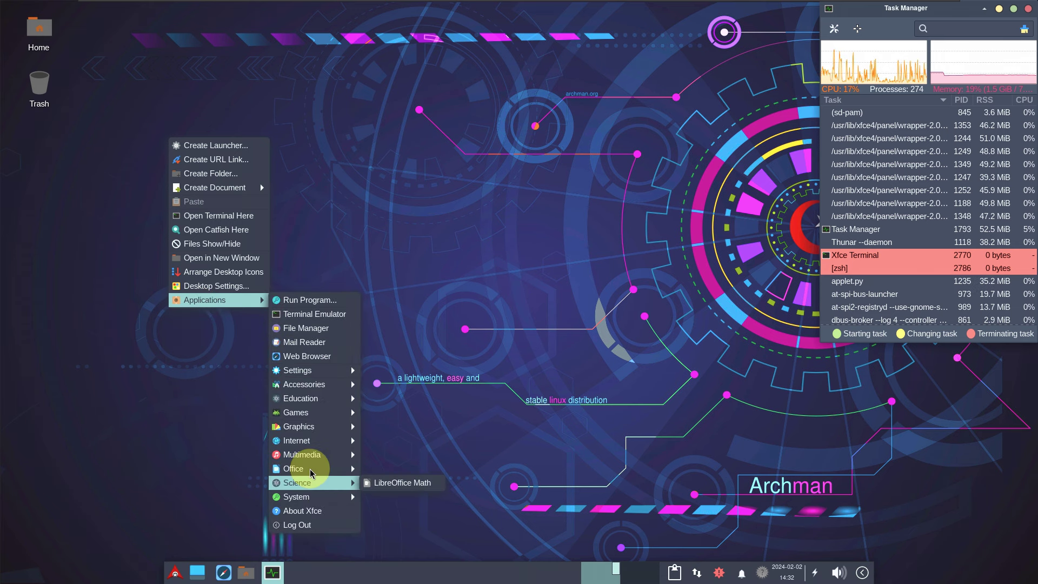
mouse_move(314, 503)
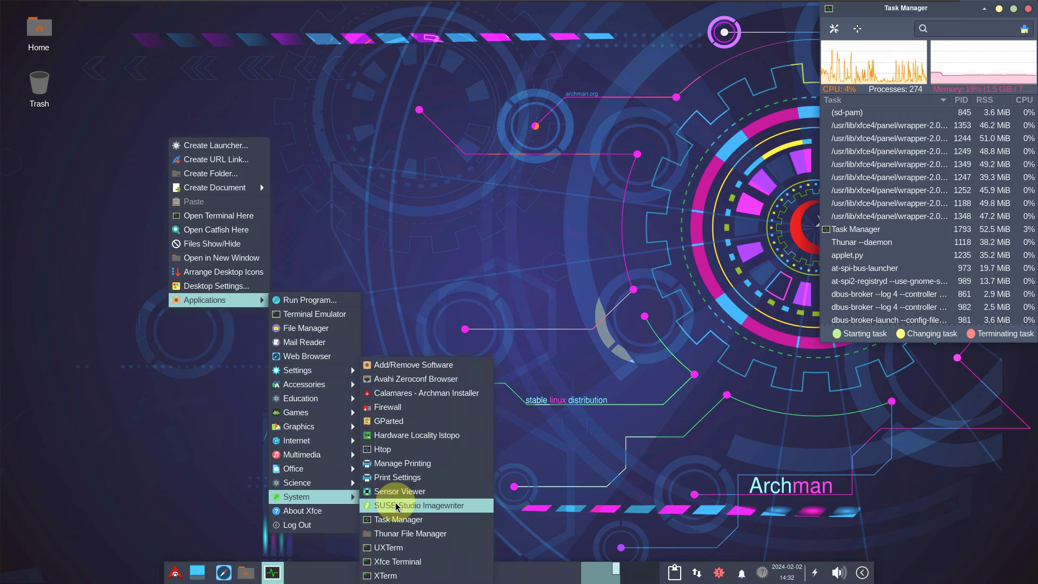
left_click(423, 393)
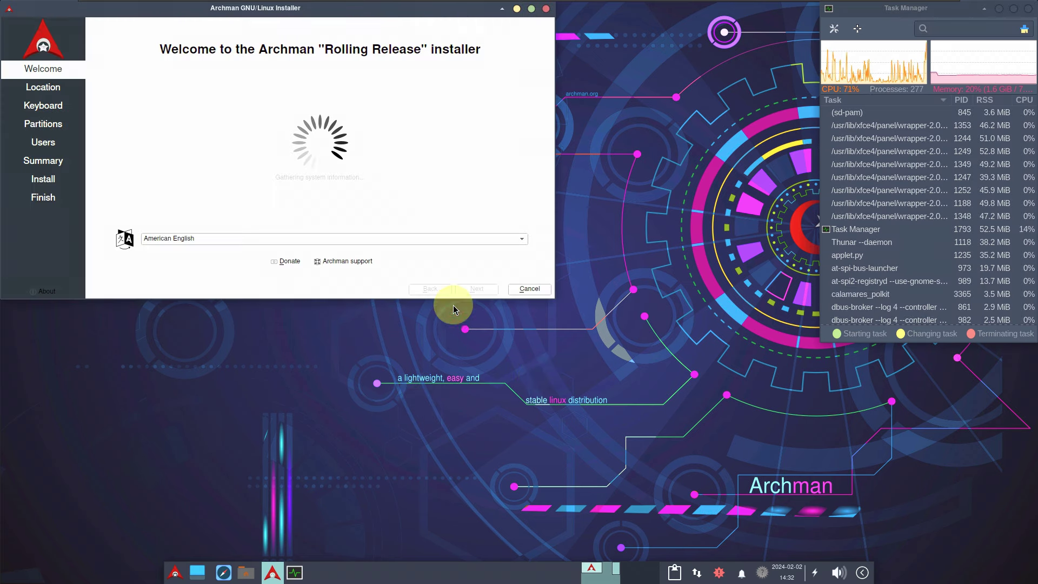
Step: Make the Calamares window taller and wider by dragging its edges
left_click(555, 301)
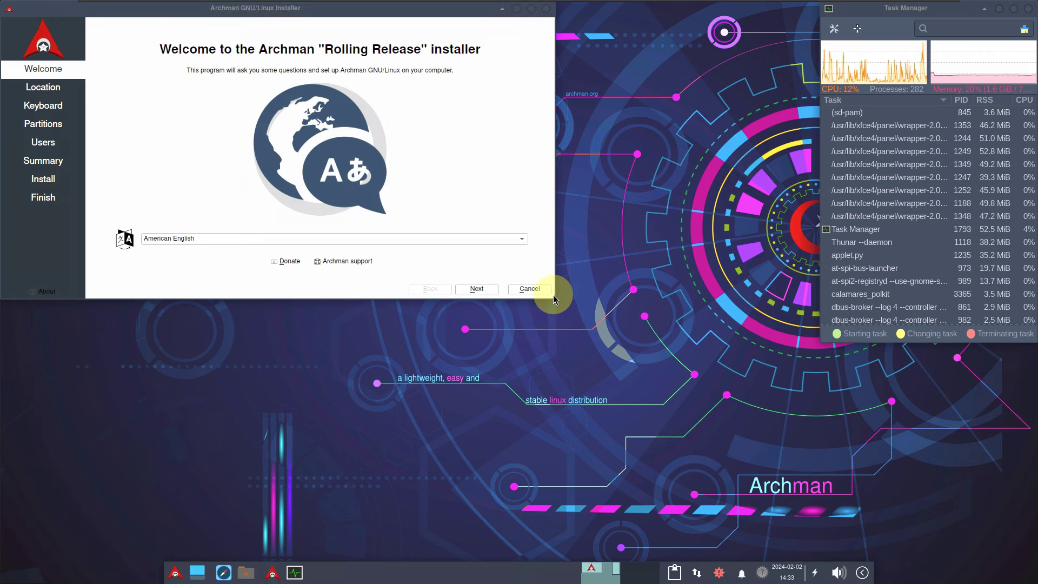
left_click_drag(529, 298, 583, 535)
left_click_drag(553, 333, 793, 371)
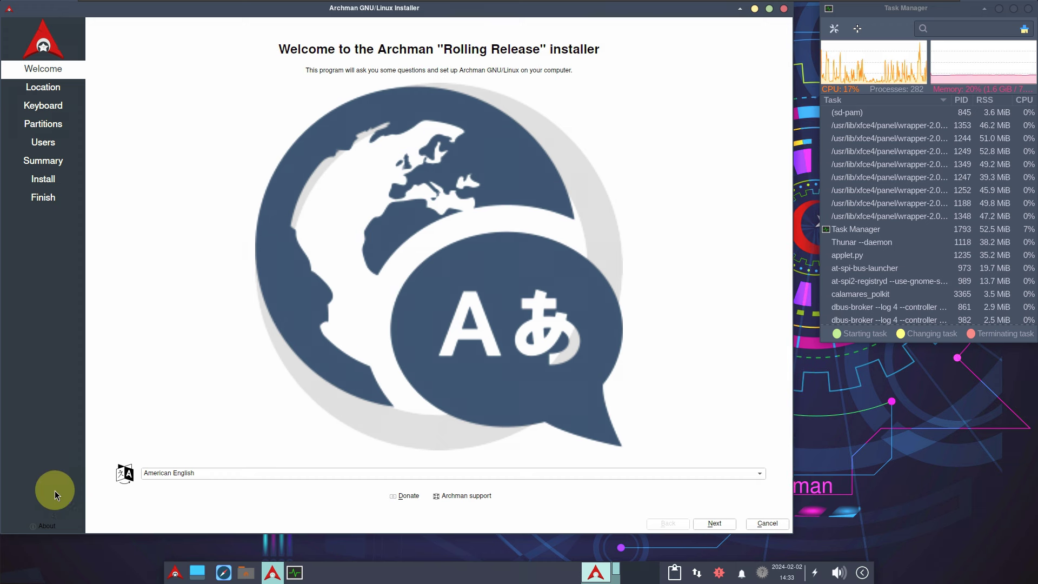
Step: View About Calamares, keep American English as the language, and continue to Location
left_click(49, 525)
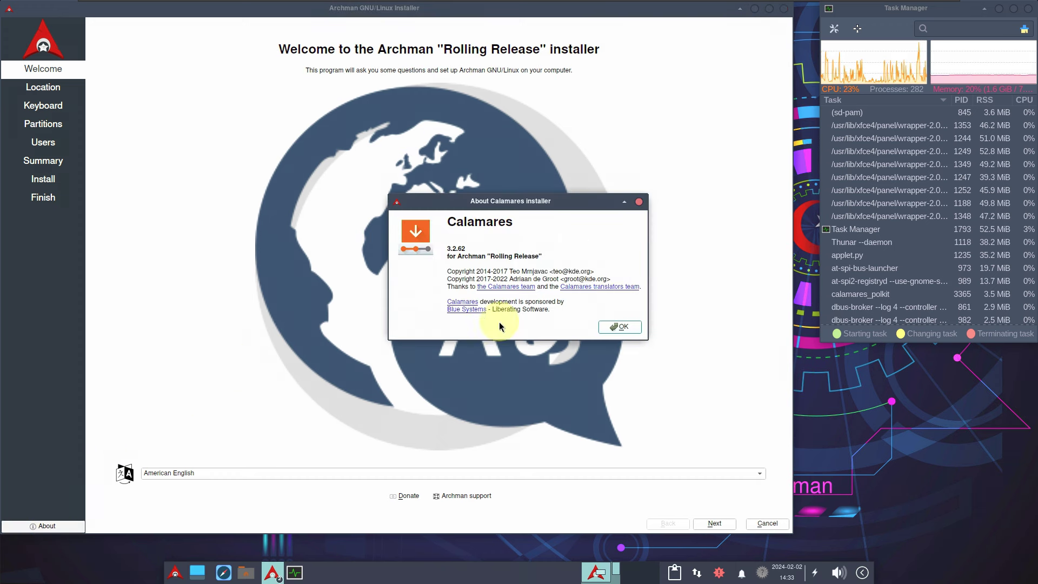
left_click(638, 328)
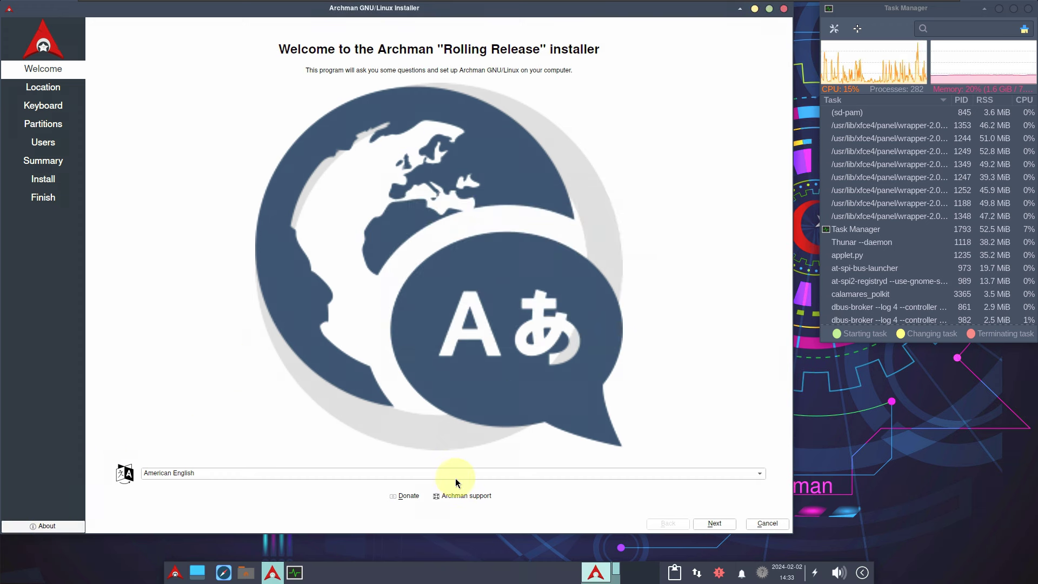
left_click(456, 478)
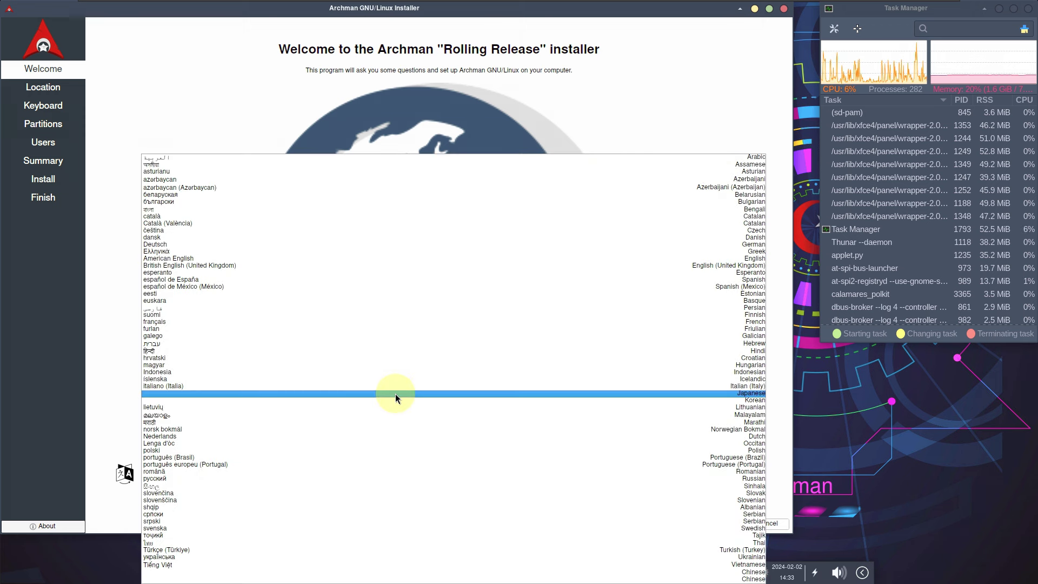
left_click(209, 102)
left_click(716, 523)
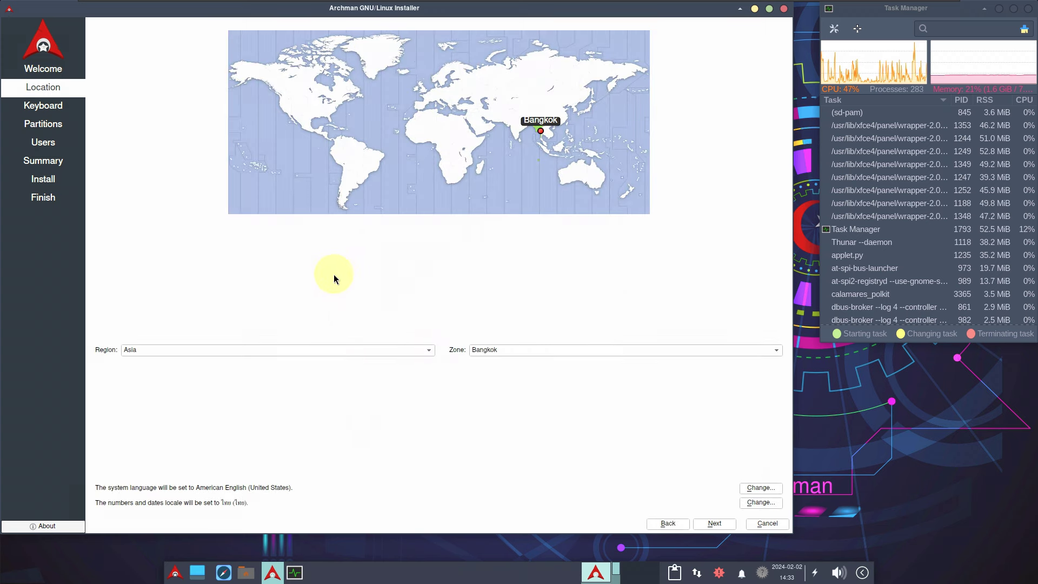
Step: Pick Los Angeles as the time zone and leave both locale settings unchanged
left_click(361, 348)
left_click(190, 237)
left_click(285, 119)
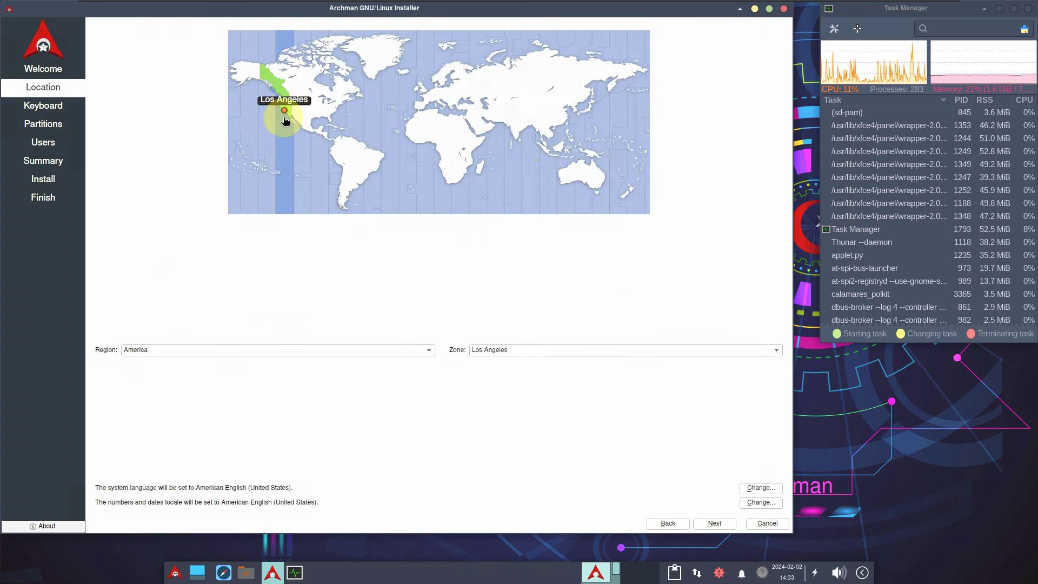
left_click(770, 492)
left_click(450, 328)
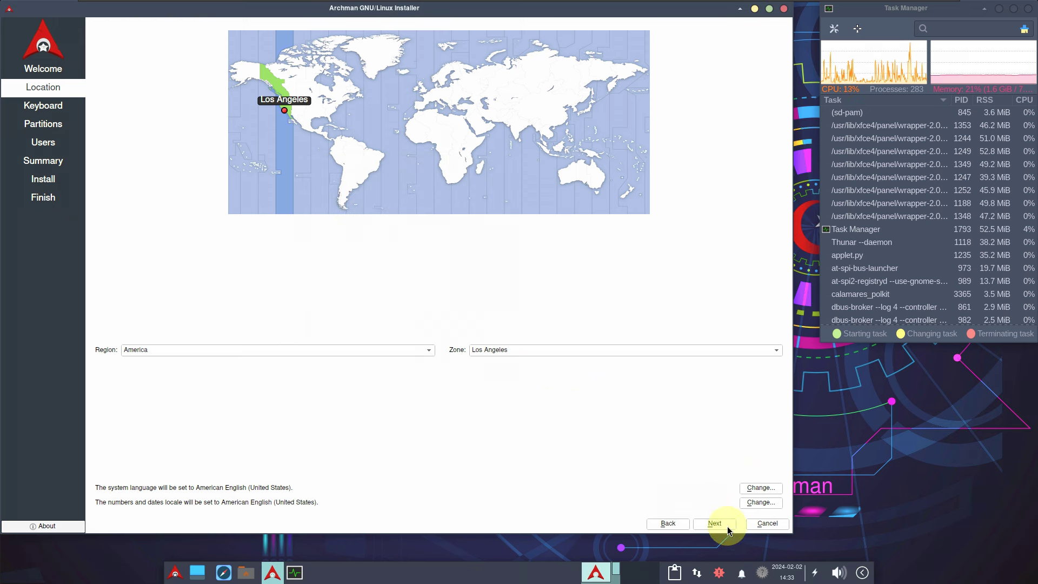
left_click(761, 502)
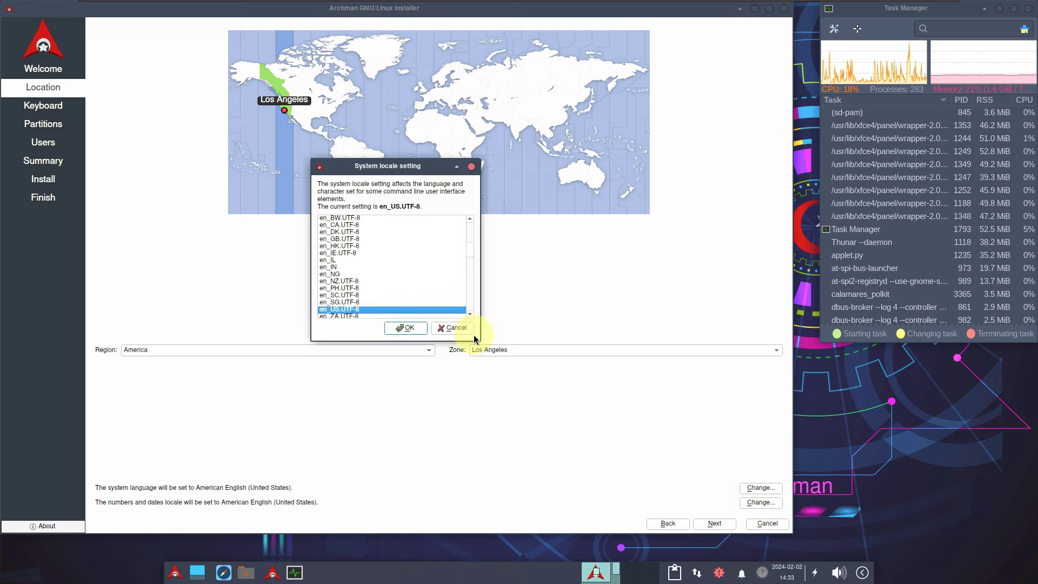
left_click(457, 328)
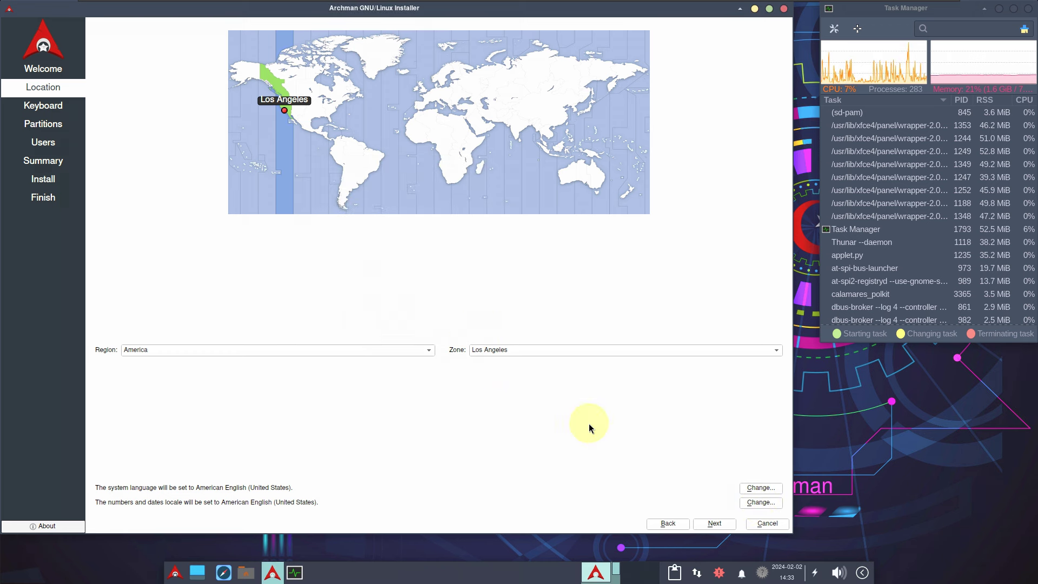
Step: Choose Dell as the keyboard model and continue to Partitions
left_click(715, 524)
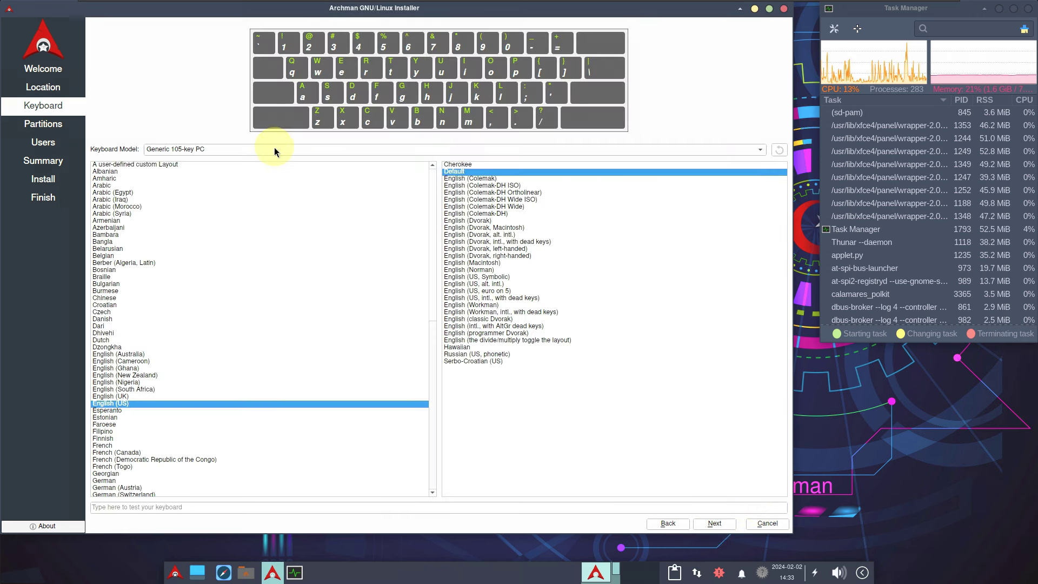
left_click(274, 148)
scroll(233, 153, "up", 3)
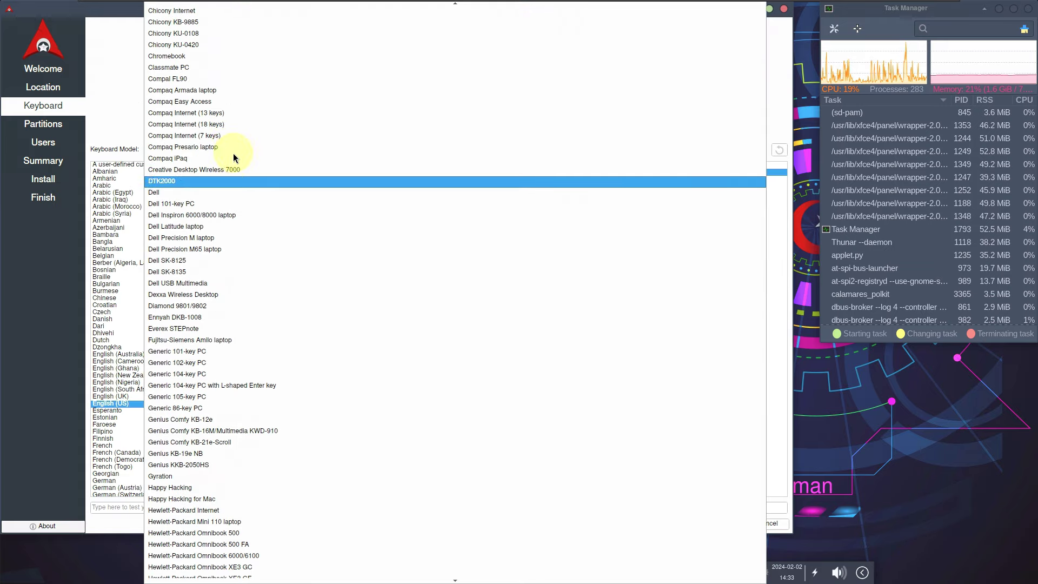
left_click(209, 196)
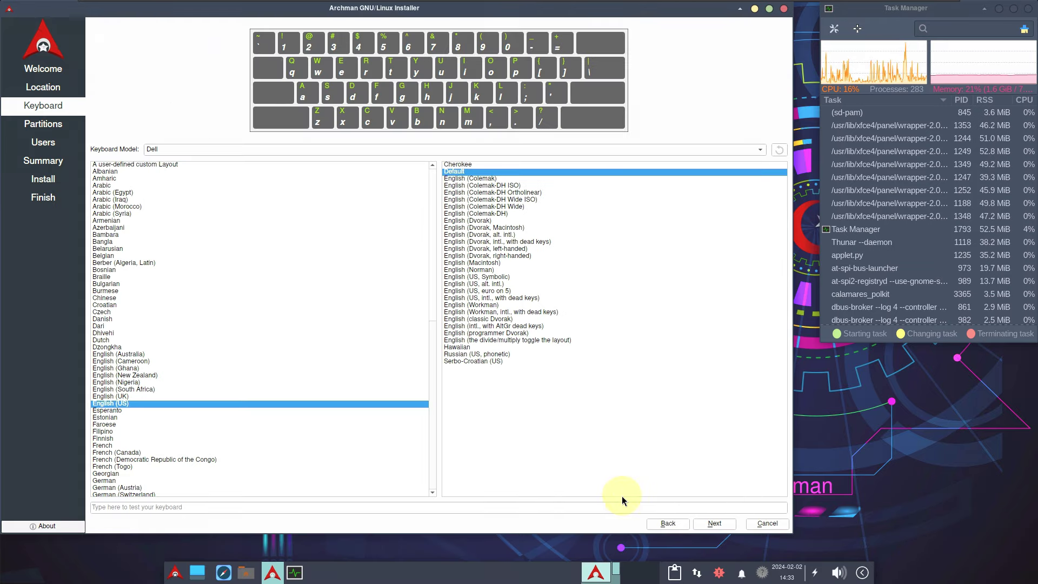
left_click(717, 524)
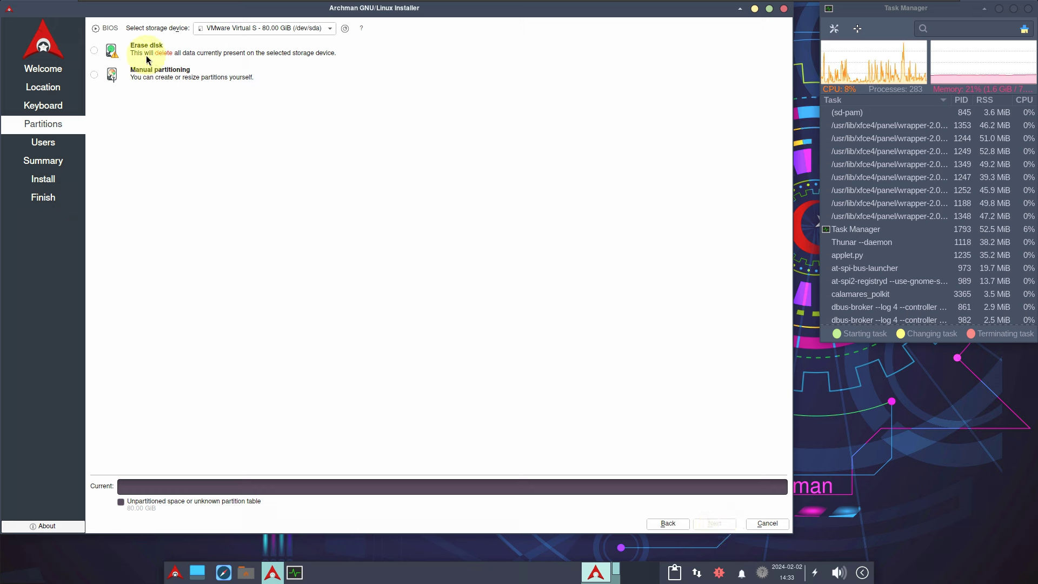
Step: Keep Erase disk with No Swap, encryption off and boot loader location unchanged, then continue
left_click(96, 49)
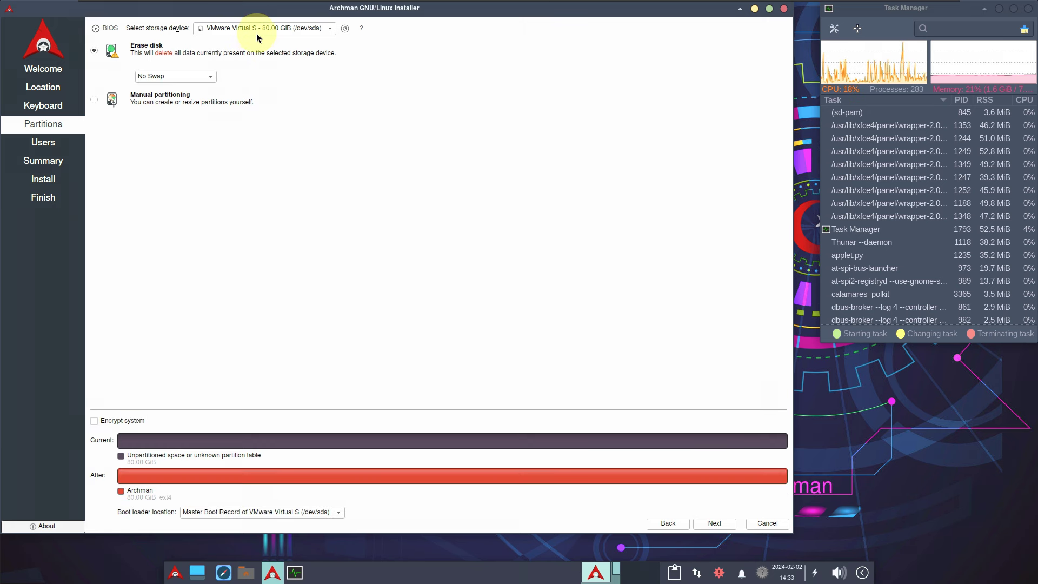
left_click(198, 80)
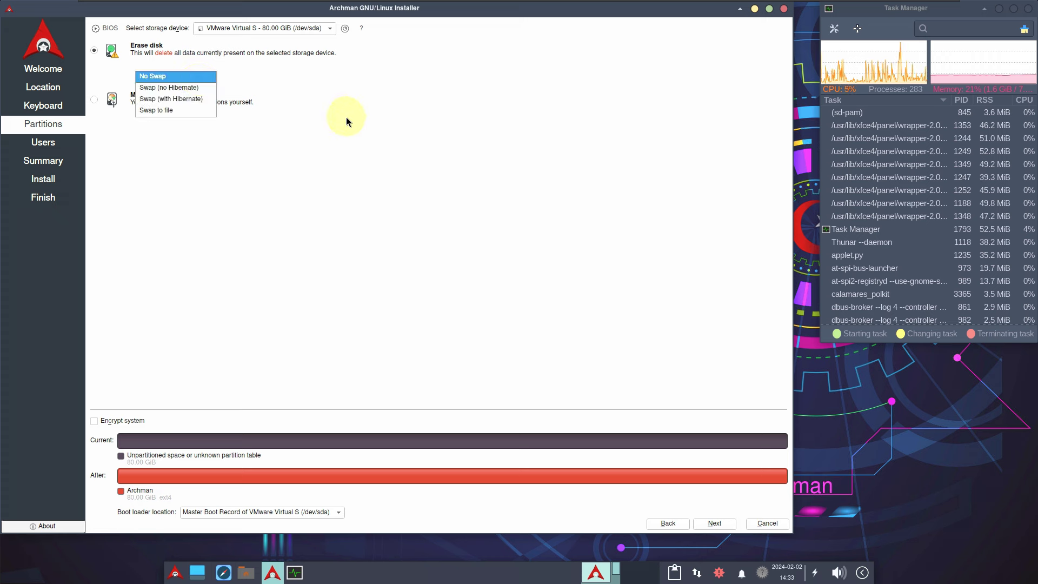
left_click(346, 117)
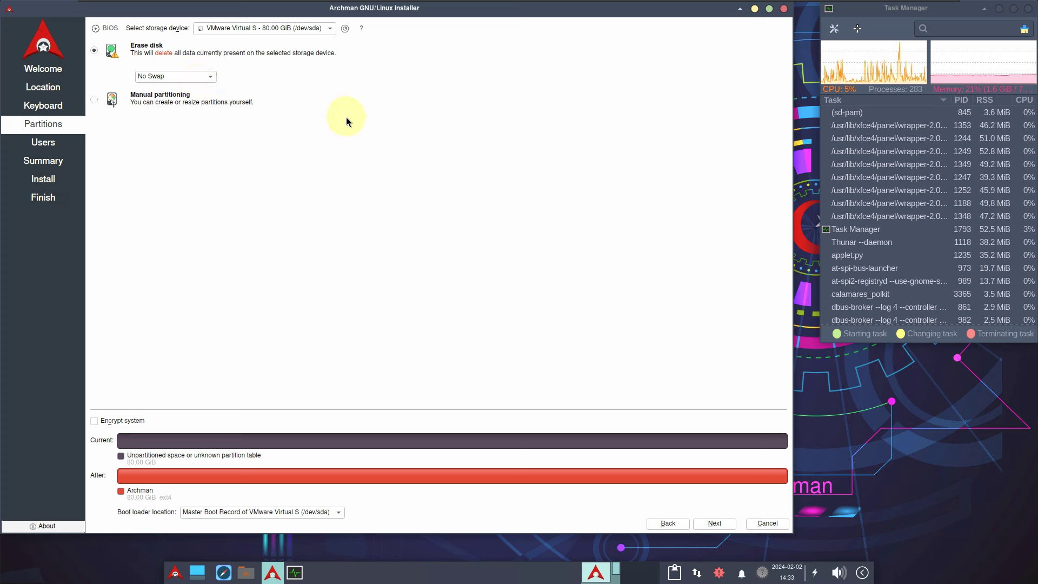
left_click(93, 99)
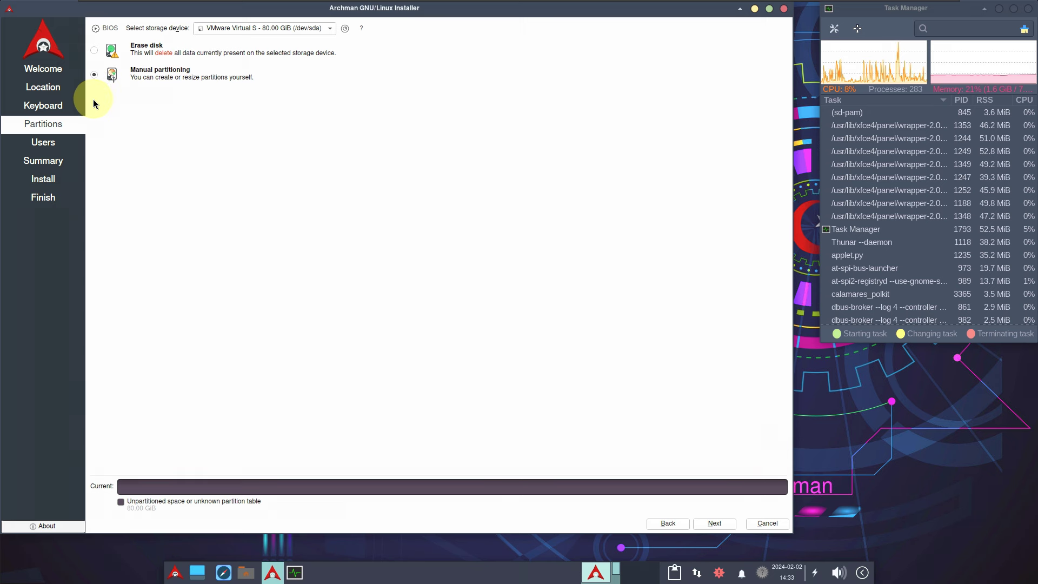
left_click(94, 52)
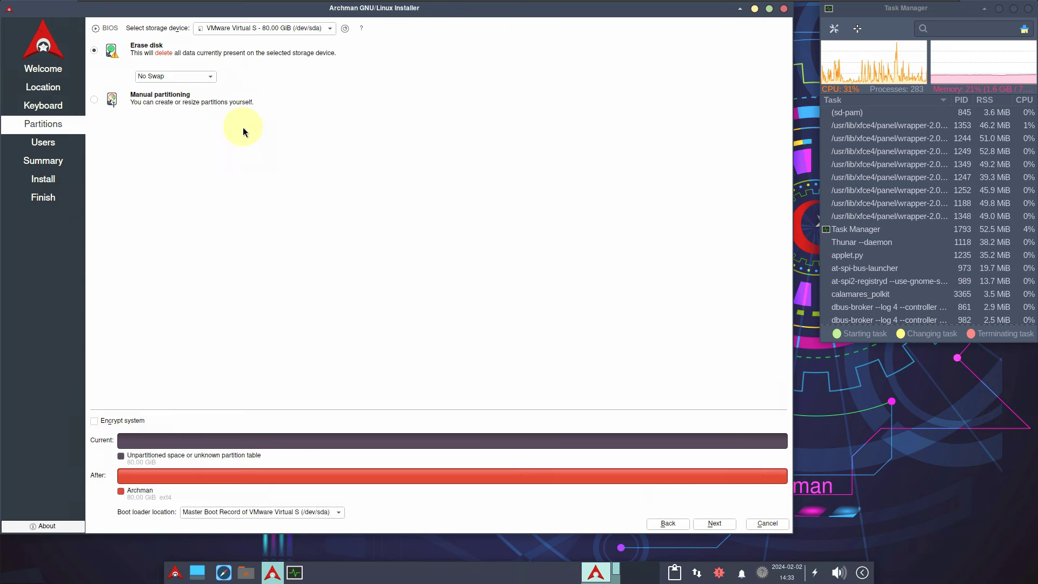
left_click(95, 421)
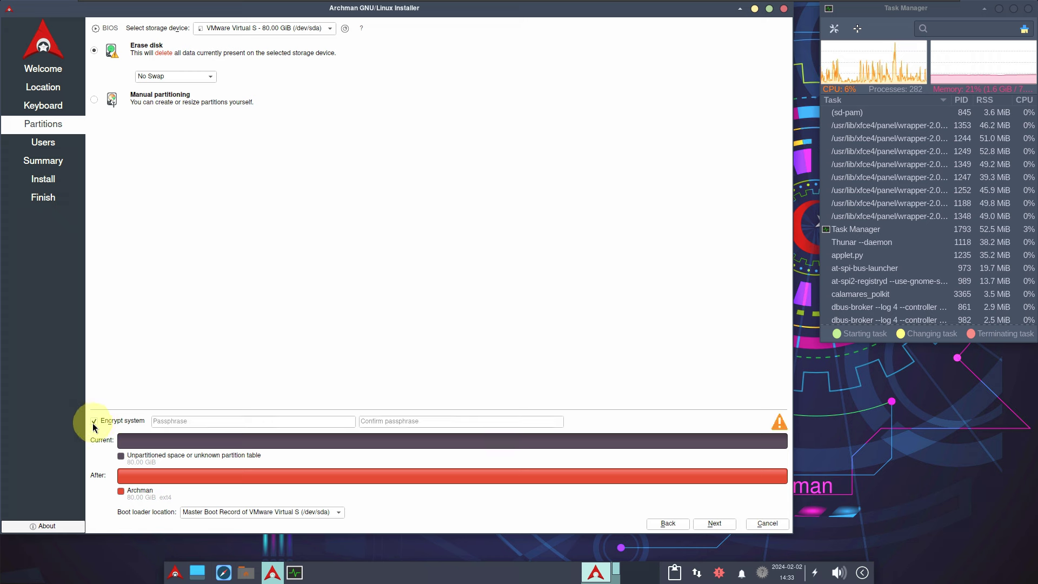
left_click(94, 422)
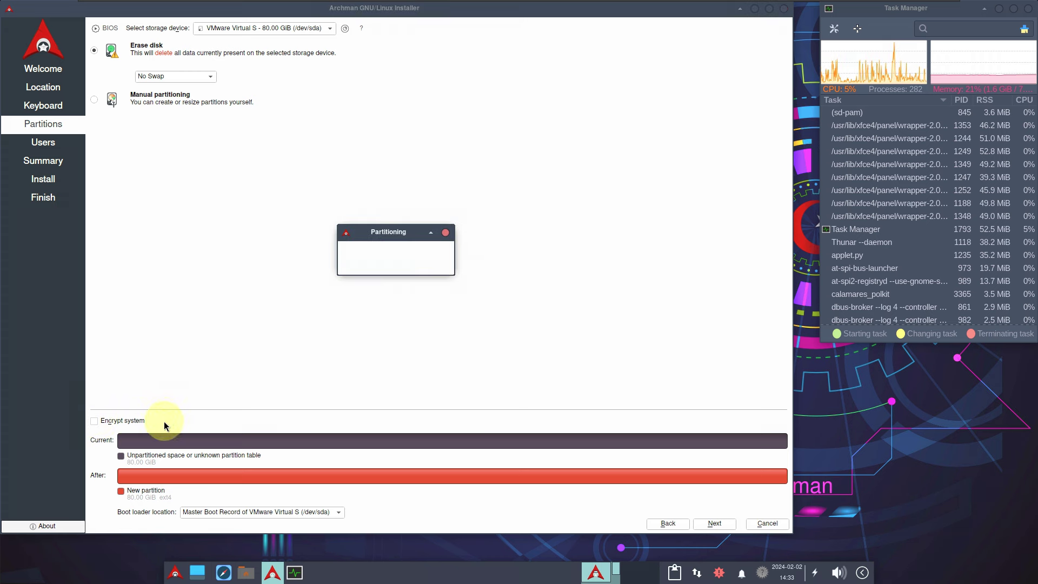
left_click(259, 513)
left_click(313, 293)
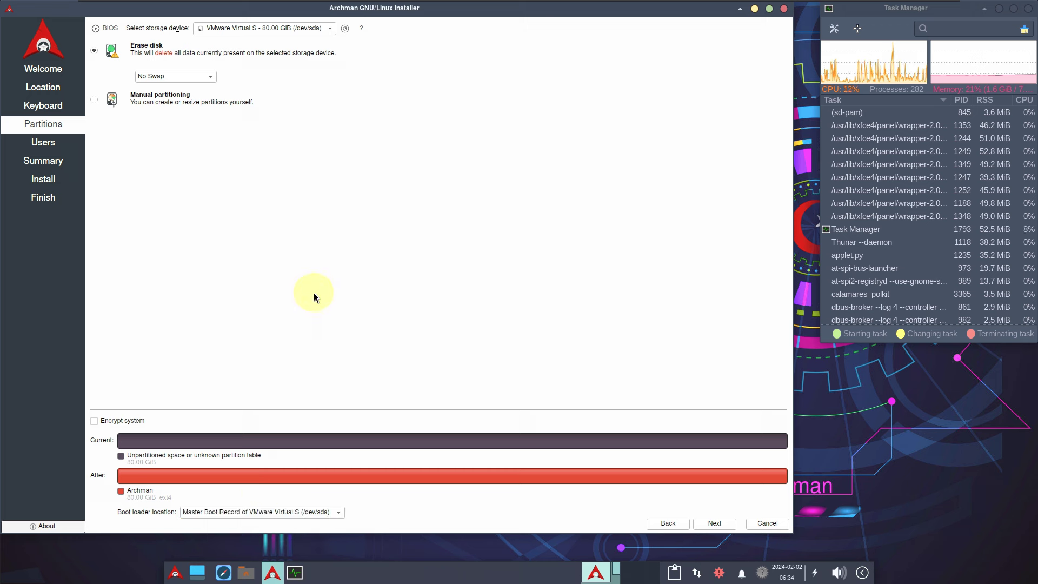
left_click(713, 523)
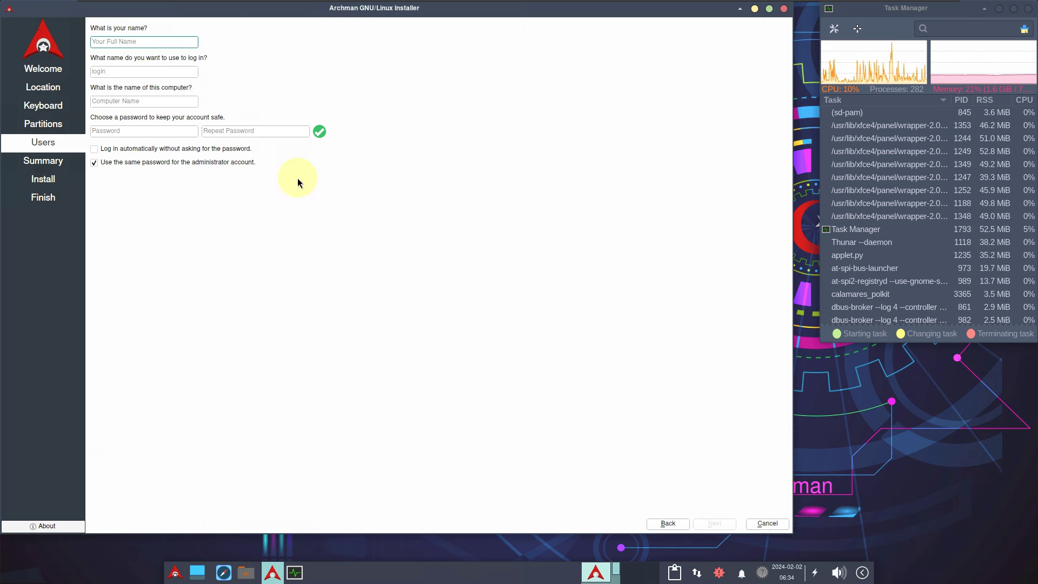
Step: Enter the user's full name and delete the computer name's -vmwarevirtualplatform suffix
left_click(151, 163)
left_click(145, 43)
type("9to5linux")
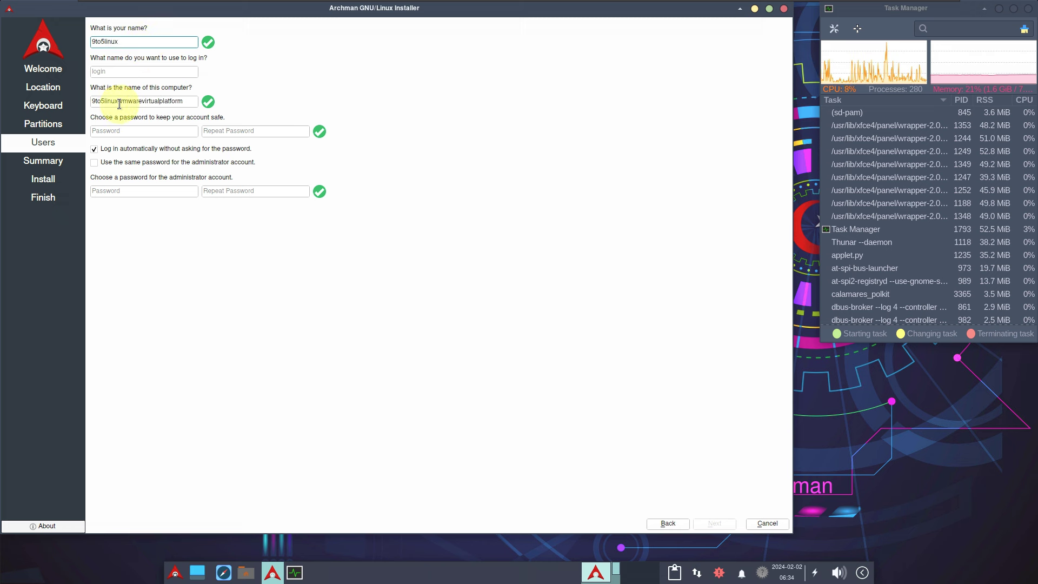
double_click(108, 103)
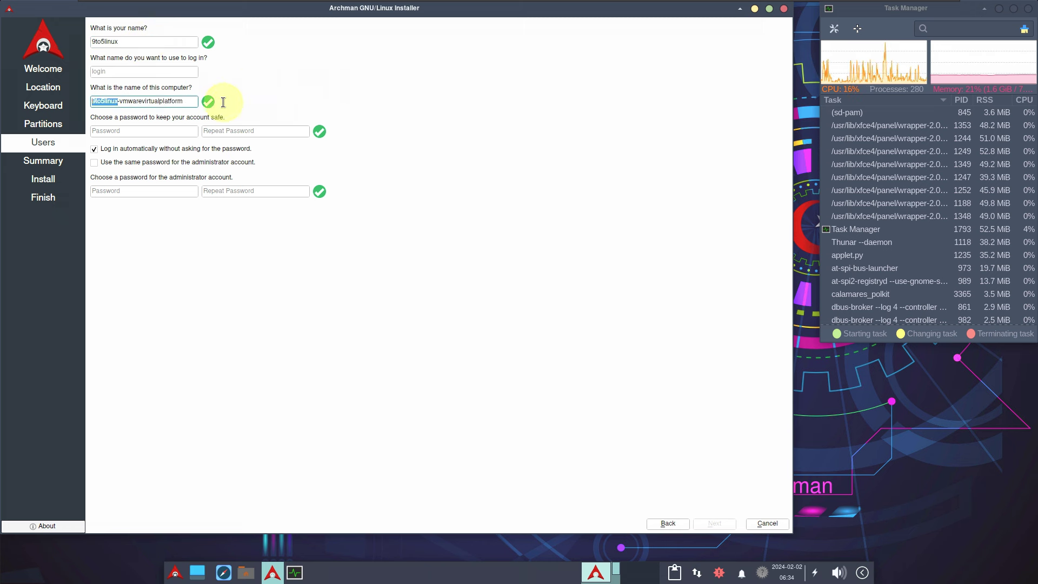
key("Right")
key("shift+End")
key("BackSpace")
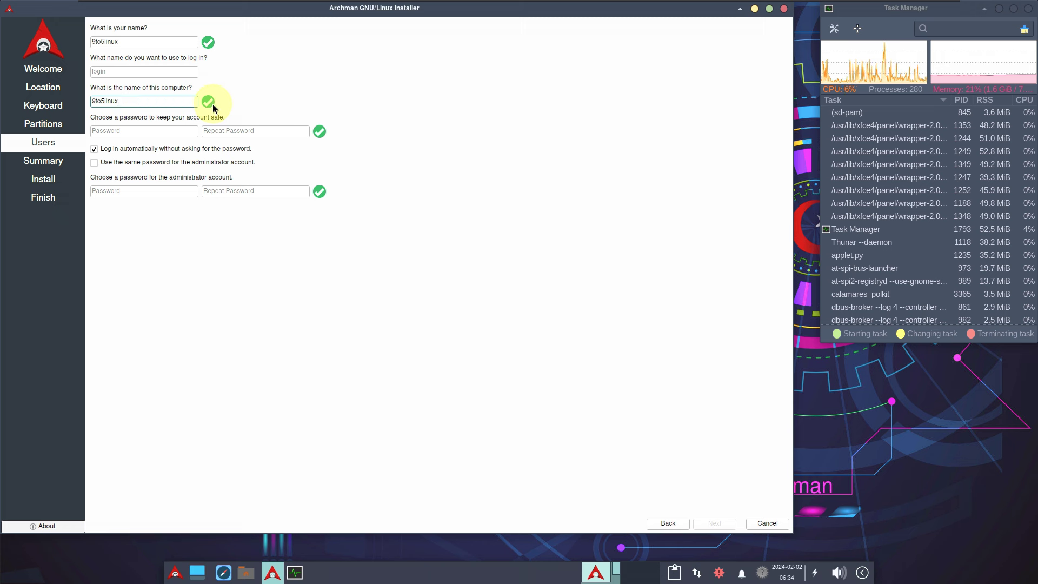
Step: Keep 'Use the same password' for administrator checked and set the login name to archman
left_click(128, 163)
left_click(128, 162)
left_click(129, 163)
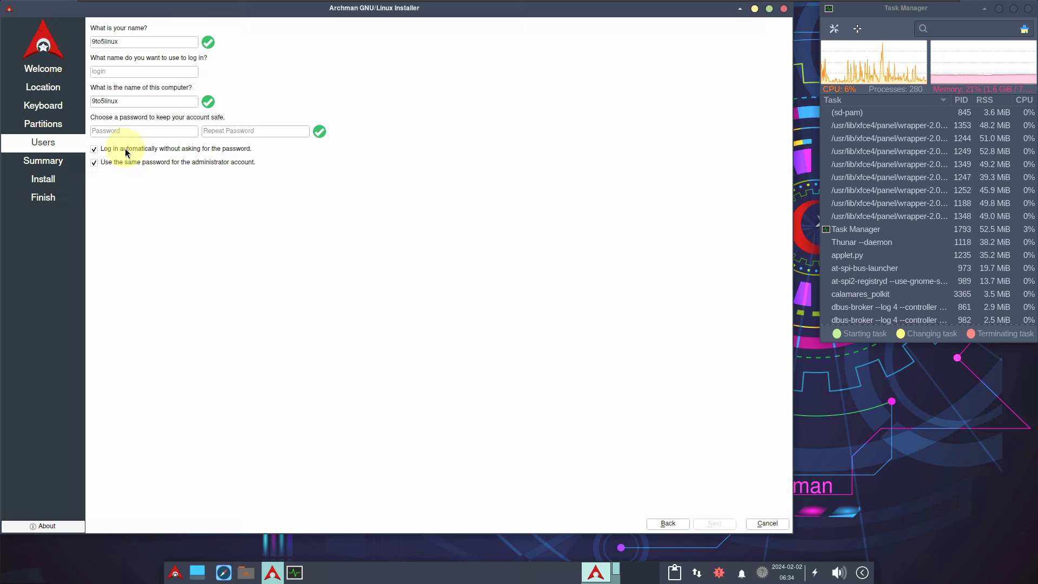
left_click(124, 72)
type("archn")
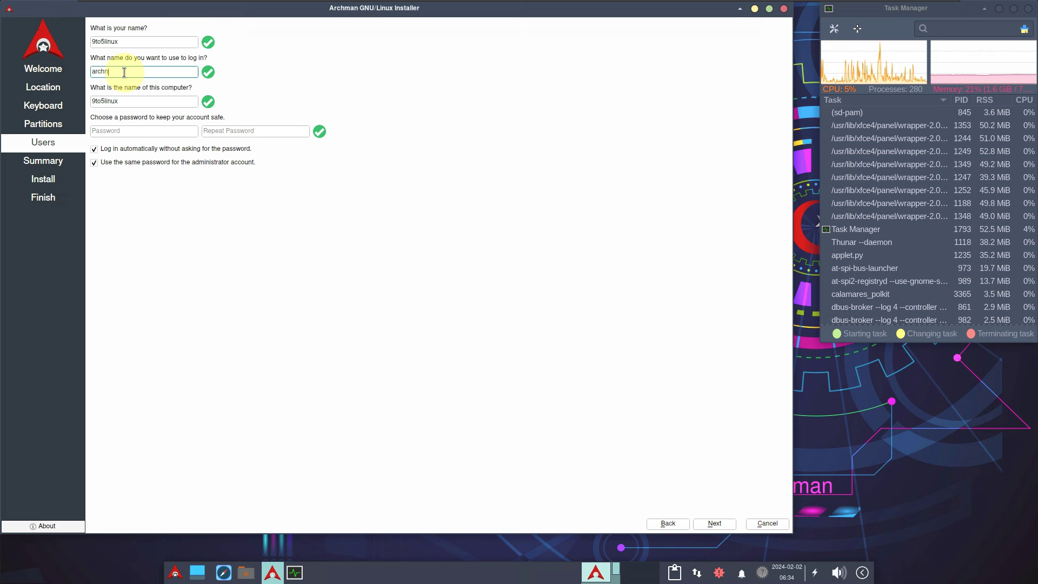
key("BackSpace")
type("man")
Step: Enter the account password and its repeat, then continue to the Summary page
left_click(149, 135)
type("***")
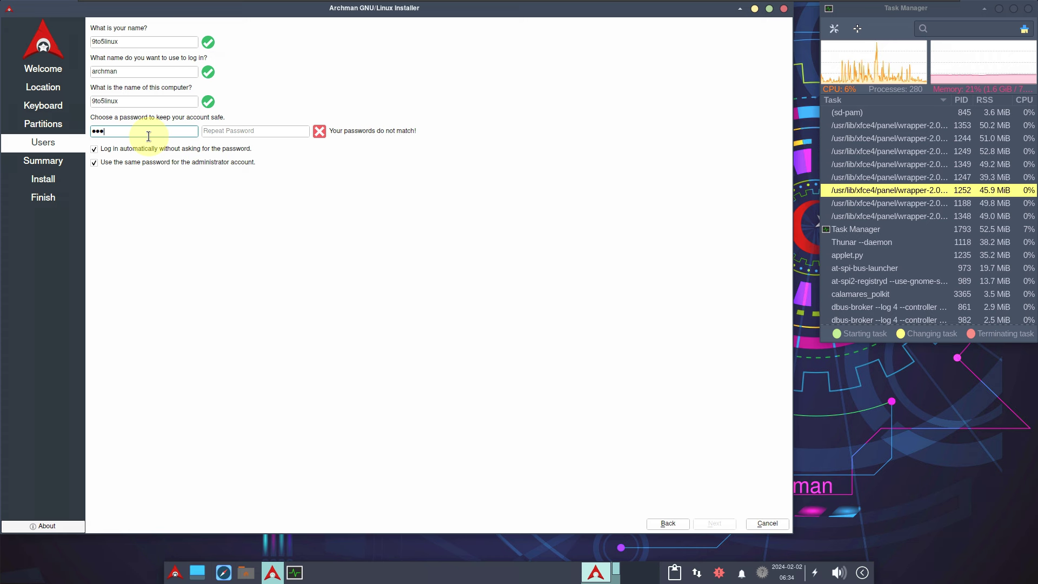
type("**")
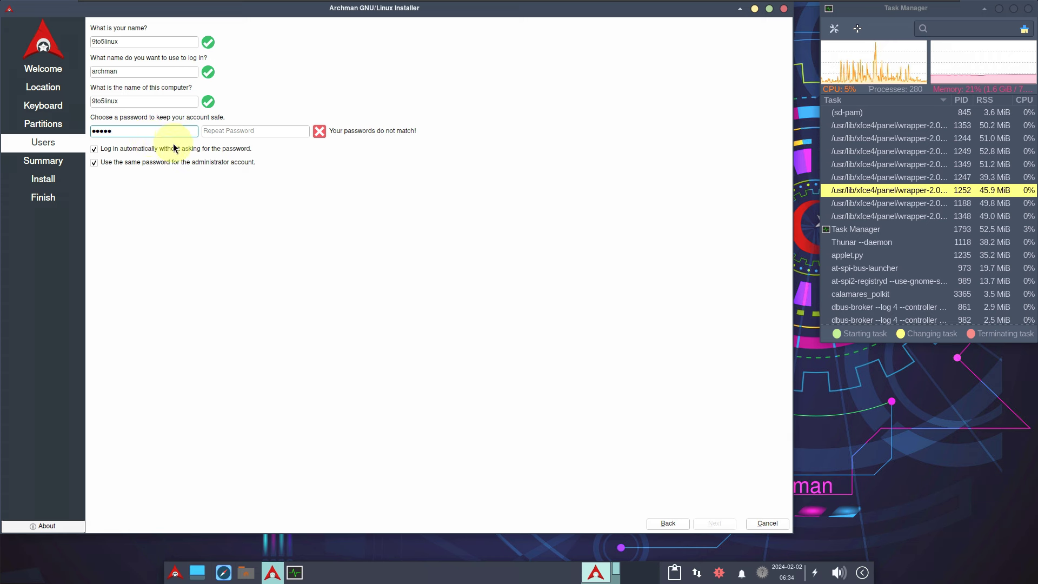
left_click(209, 131)
type("*****")
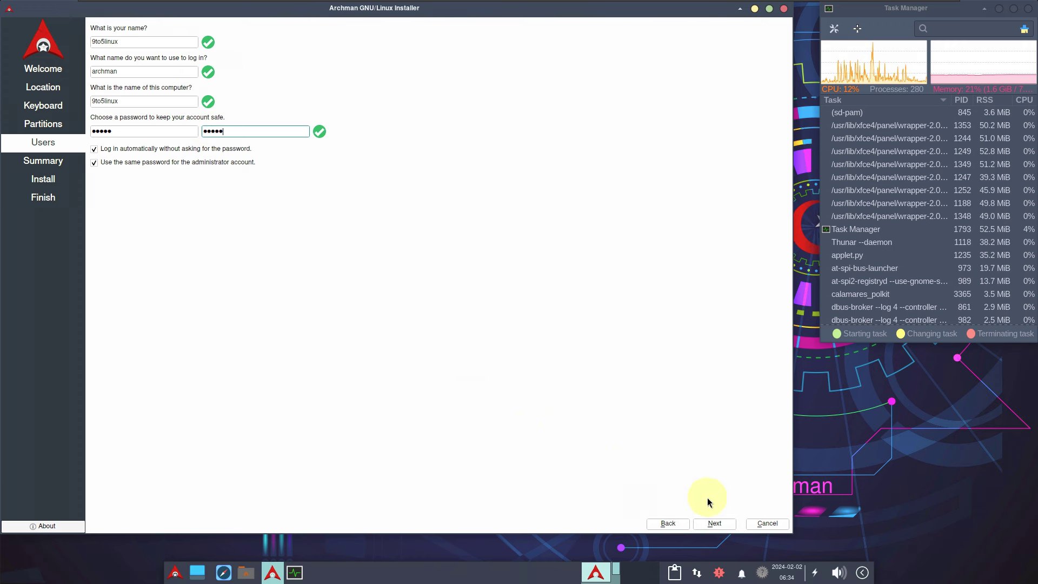
left_click(719, 524)
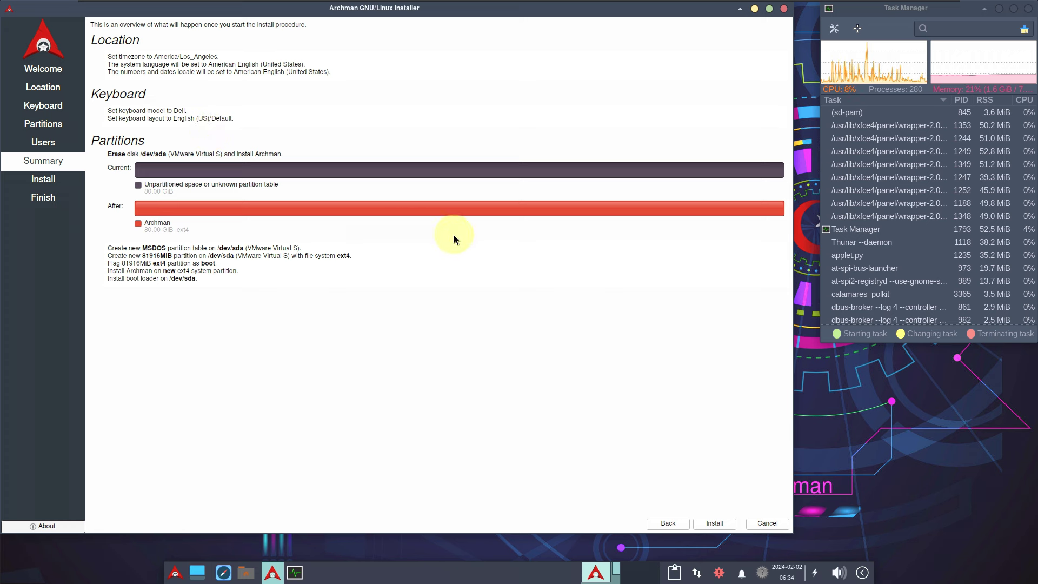
Step: Cancel the installation from the Summary page and quit the Calamares installer
left_click(784, 9)
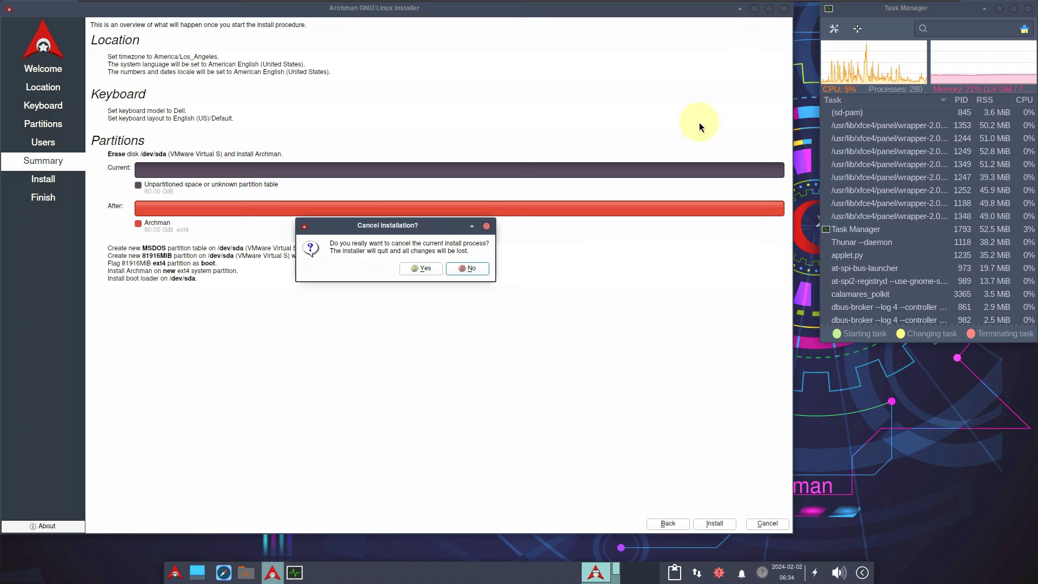
left_click(413, 271)
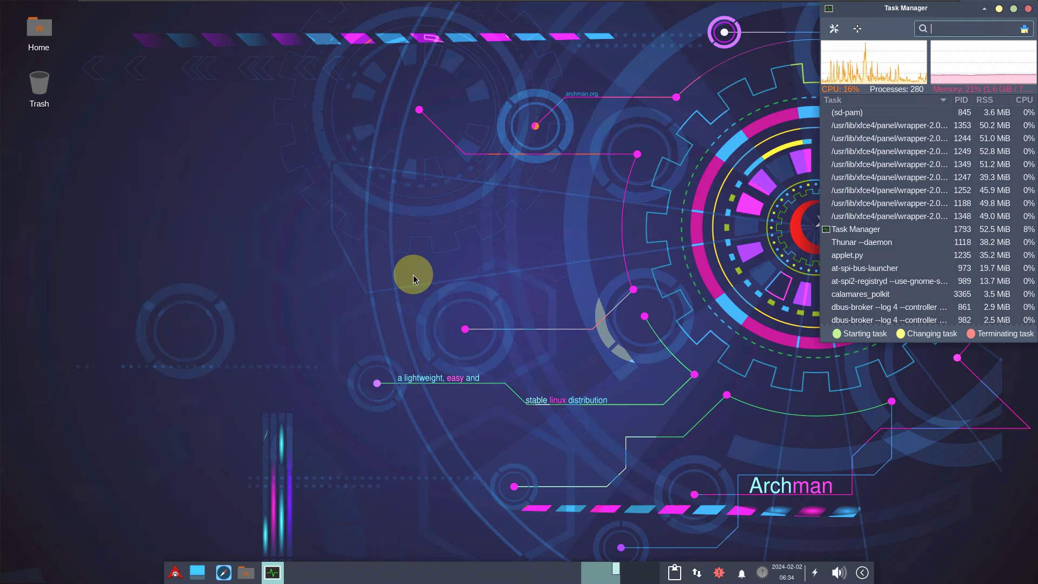
right_click(287, 170)
Step: In Desktop Settings, change the wallpaper to the blue Arch Linux image
left_click(329, 317)
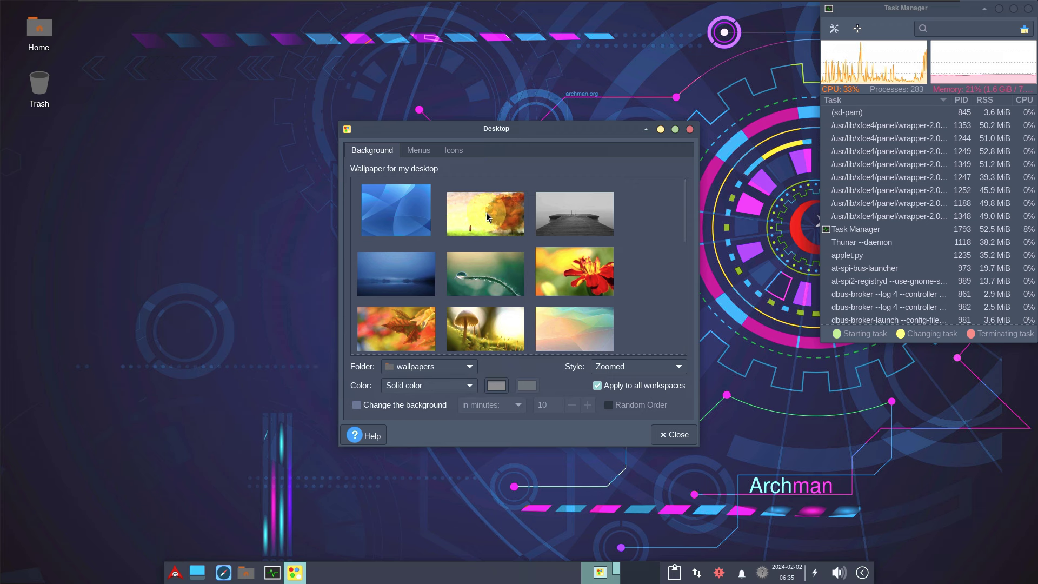
left_click_drag(469, 130, 289, 142)
left_click_drag(292, 104, 293, 99)
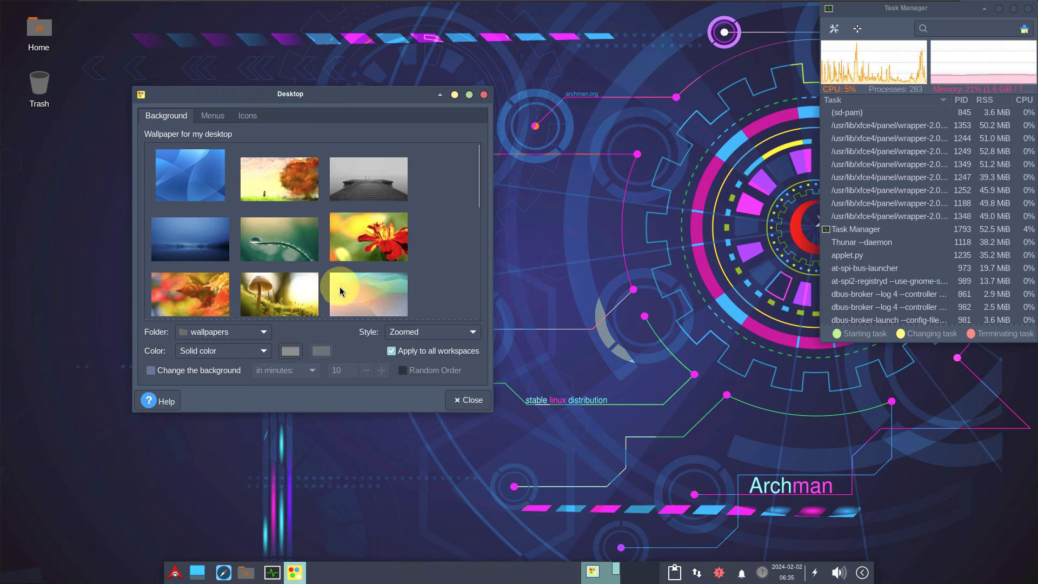
scroll(341, 298, "down", 6)
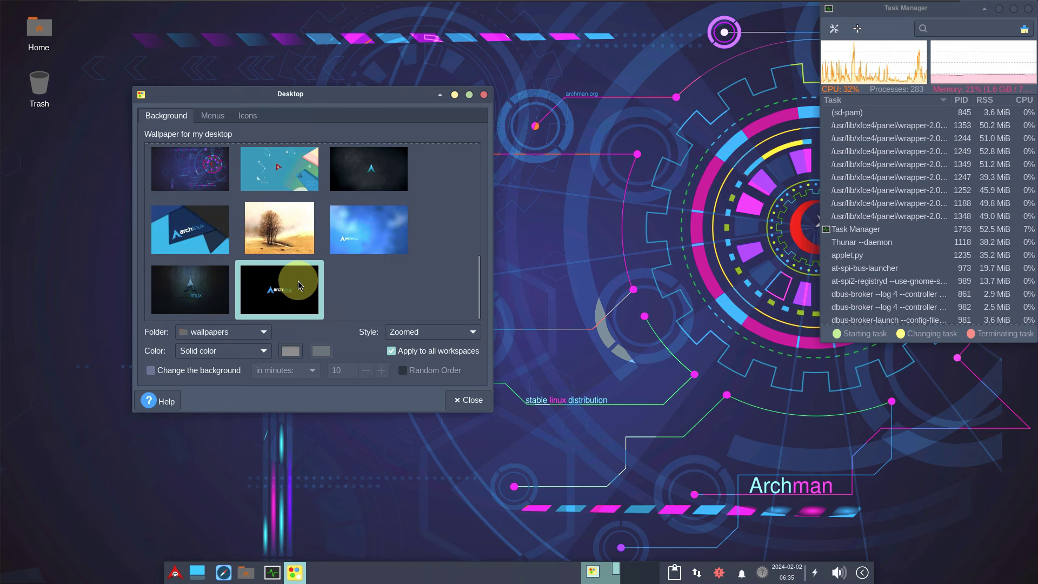
left_click(298, 284)
left_click(211, 229)
left_click_drag(392, 127, 563, 180)
scroll(429, 322, "up", 10)
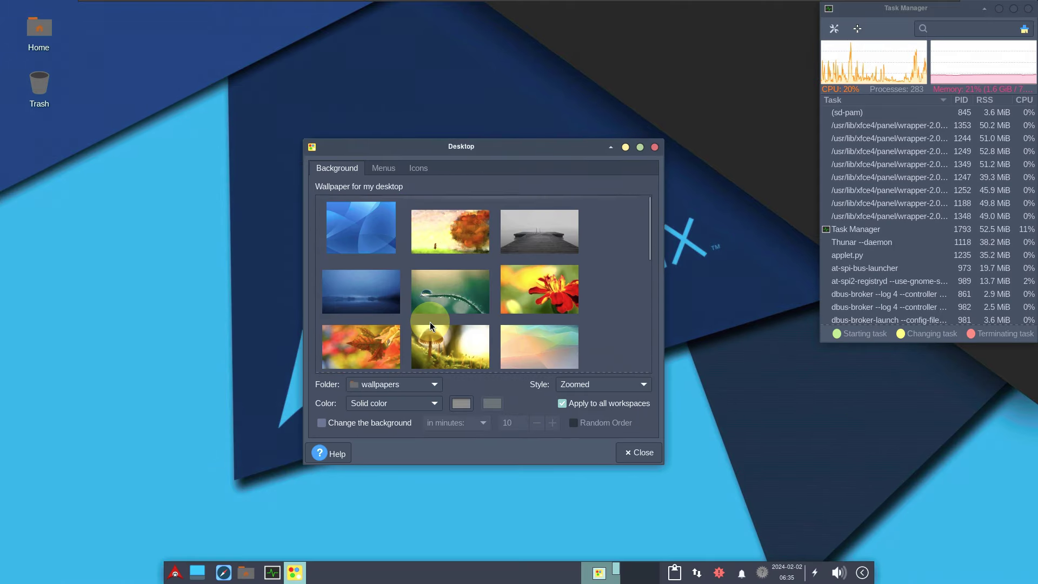
Step: Review the Menus and Icons options, close Desktop Settings, then try launching the Audio mixer
left_click(388, 170)
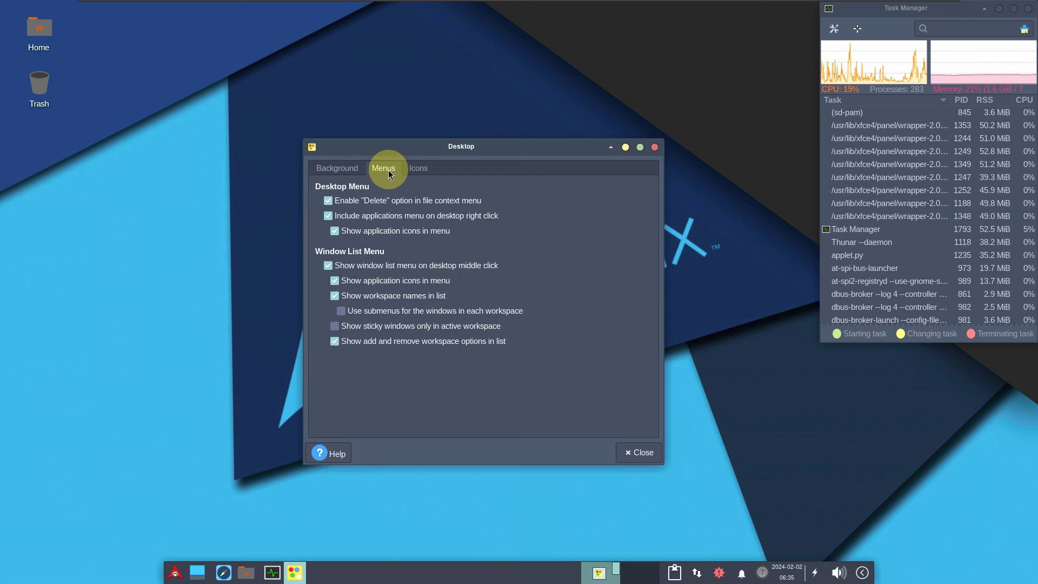
left_click(425, 165)
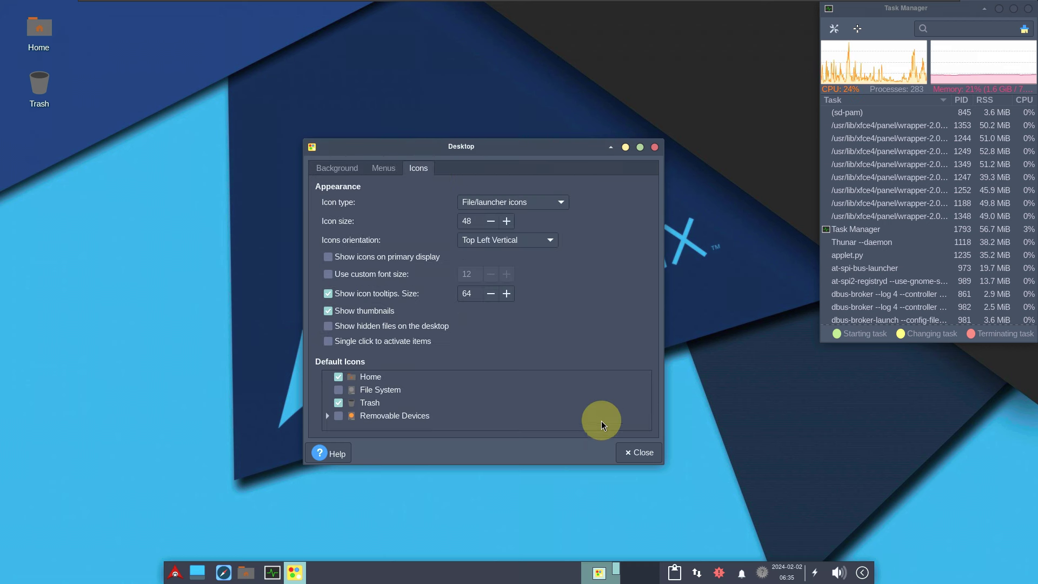
left_click(653, 454)
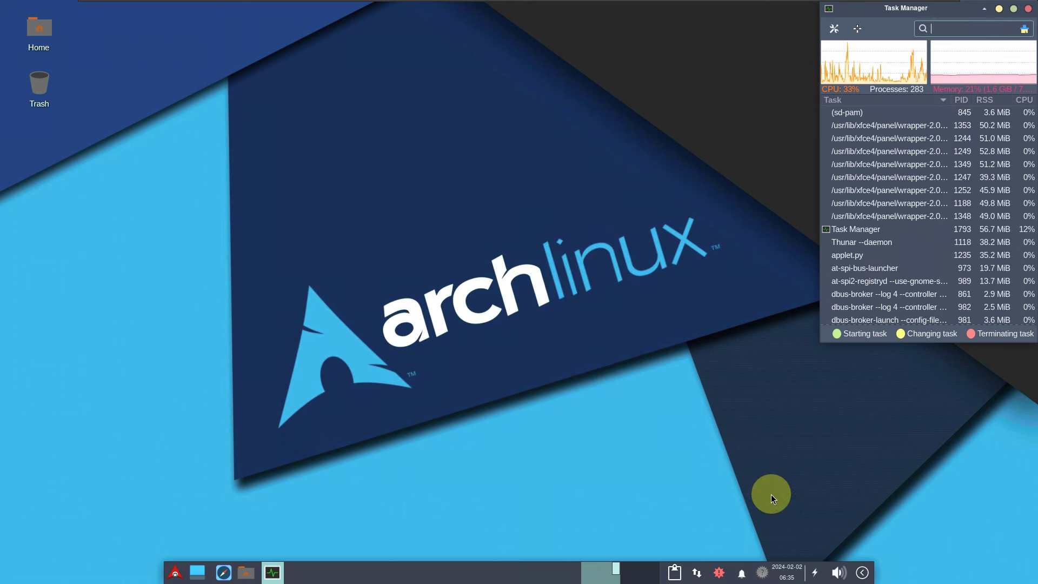
left_click(840, 573)
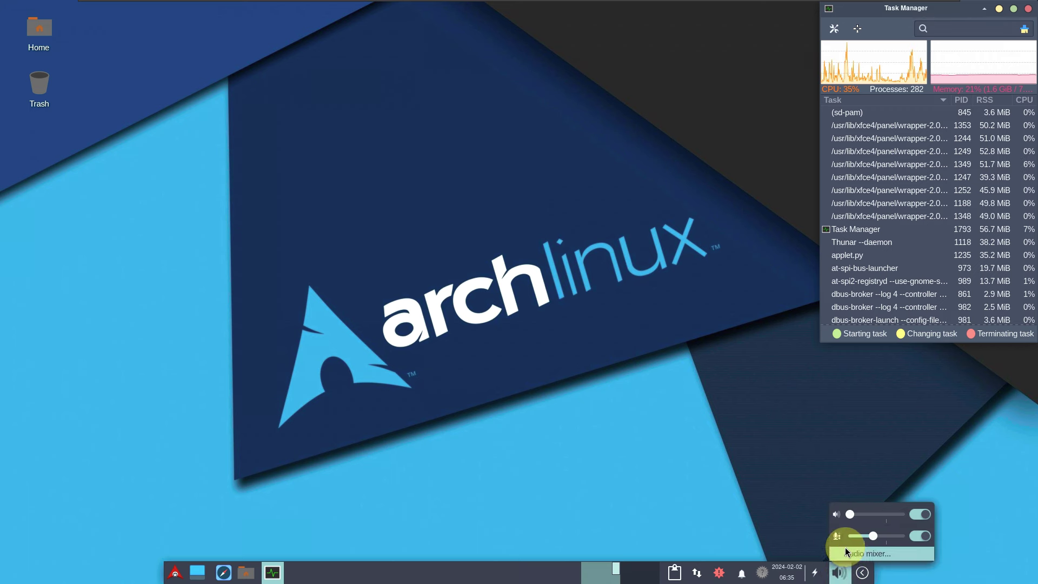
left_click(845, 552)
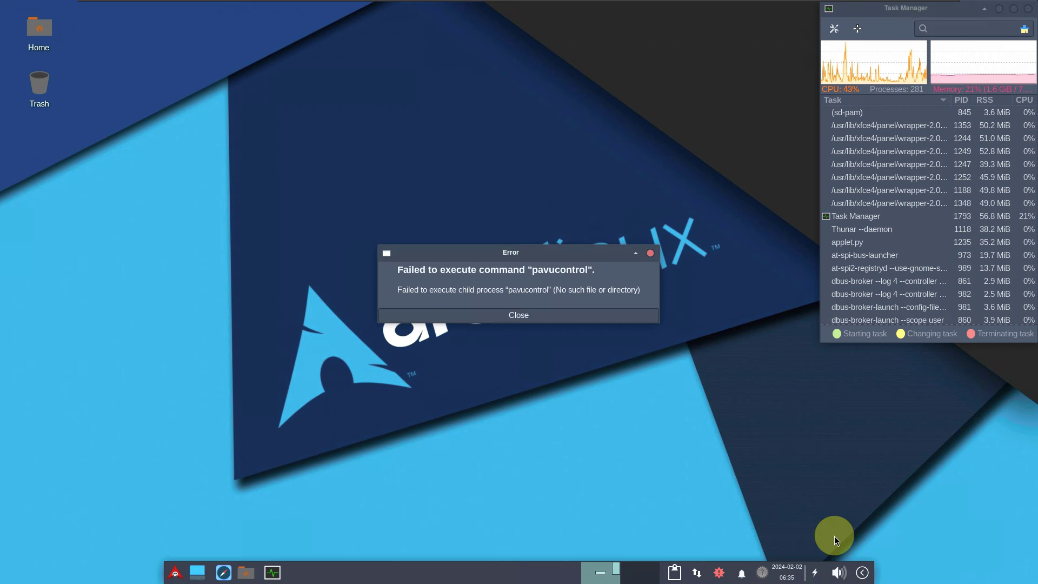